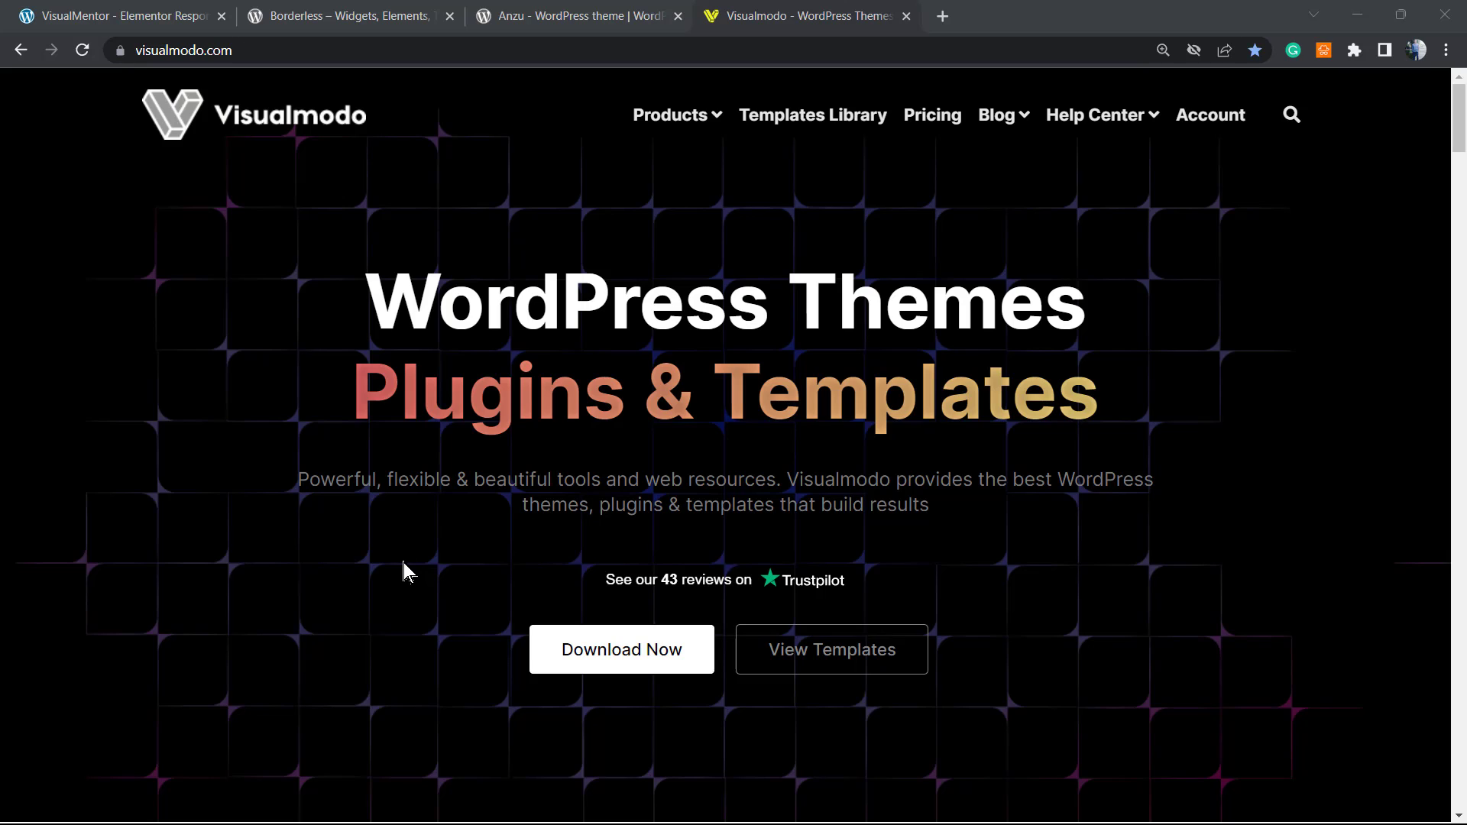
Switch Chrome to the sandbox site's home page with the blue-door 'Enter Your Title' hero.
click(200, 15)
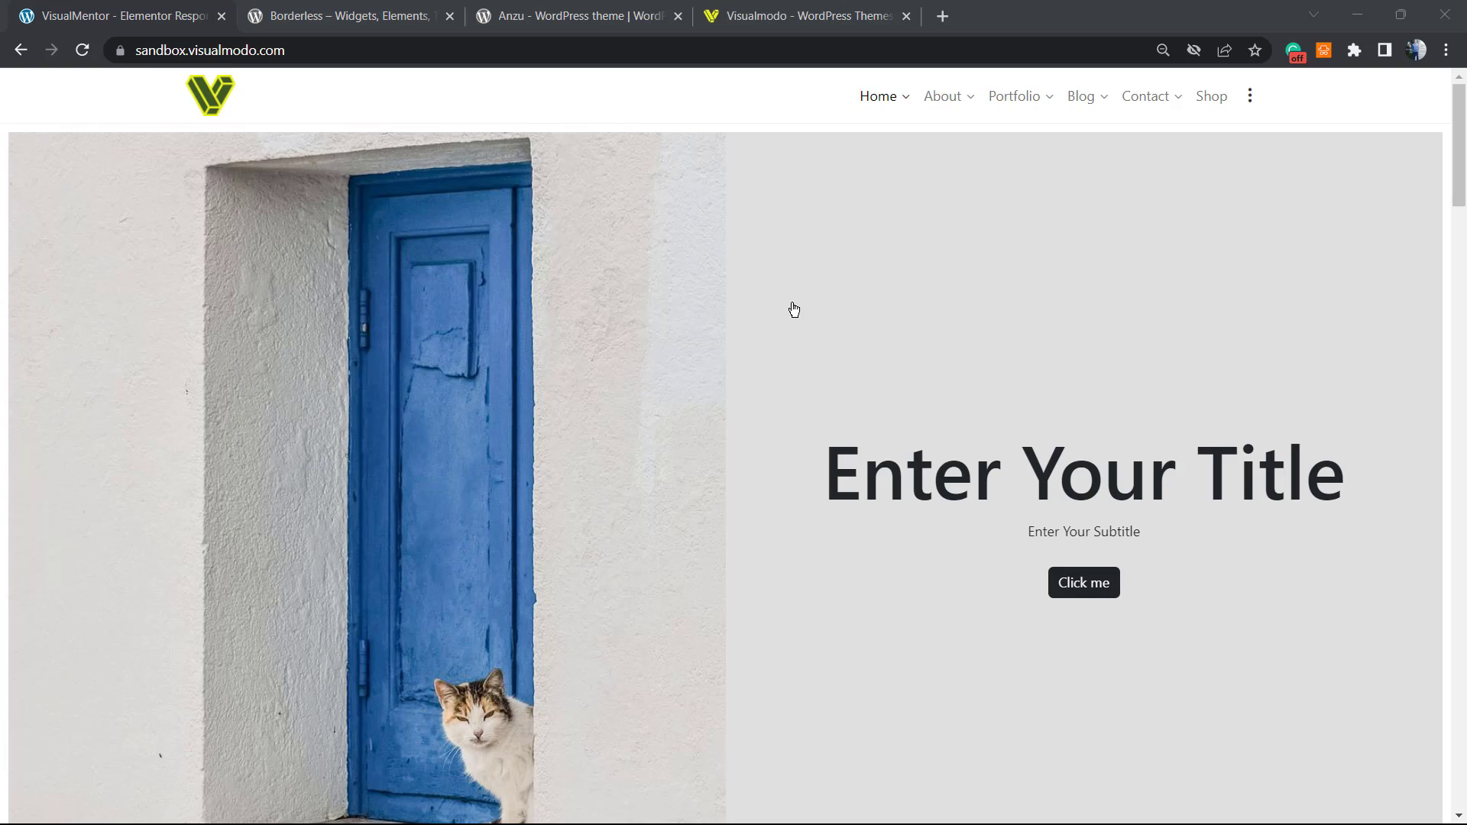
scroll(764, 336, down, 4)
scroll(660, 389, up, 4)
mouse_move(942, 105)
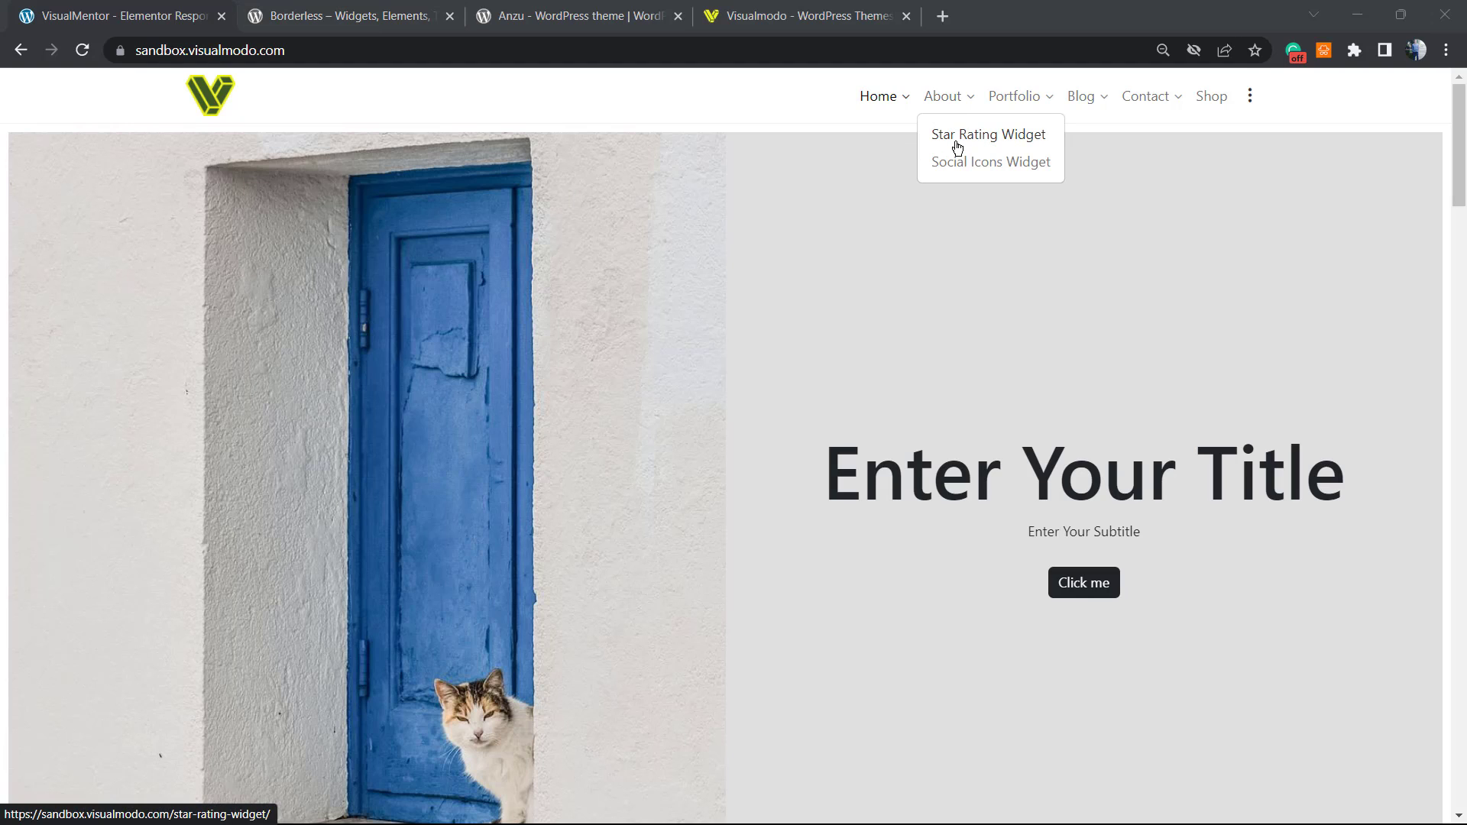
click(981, 149)
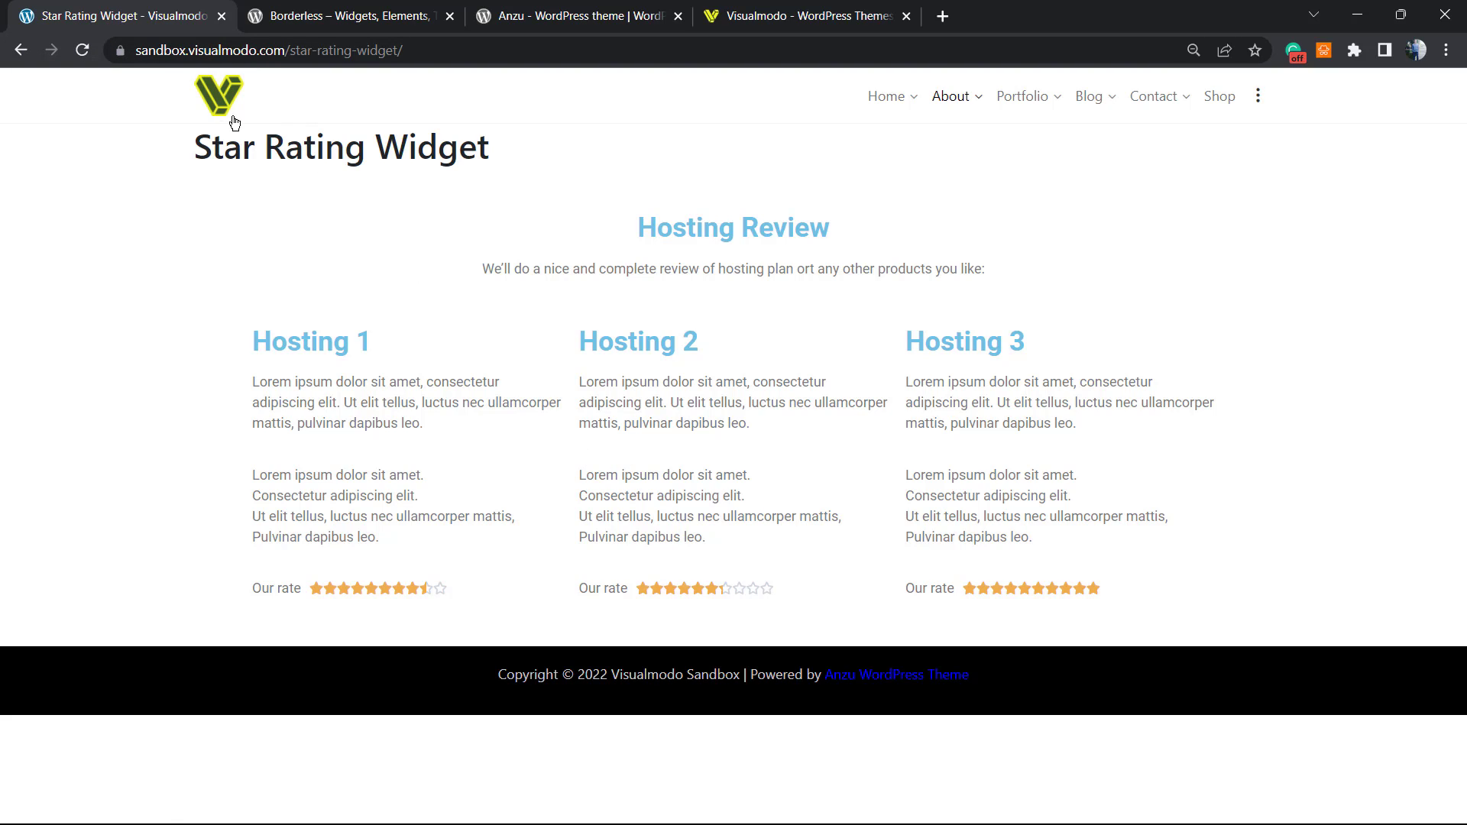
click(228, 106)
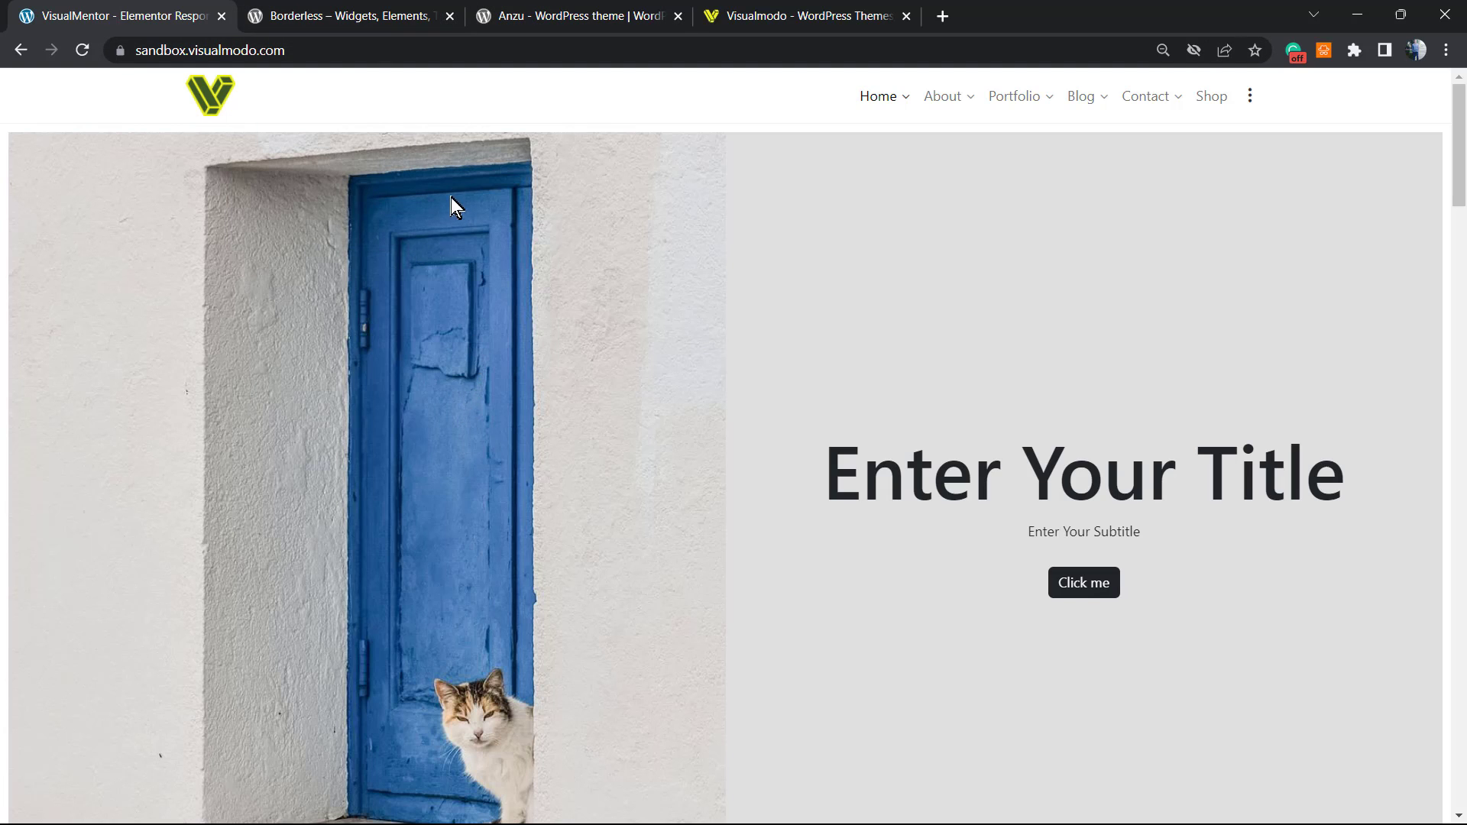
Review the Borderless plugin and Anzu theme pages by highlighting each title, then go to visualmodo.com.
click(350, 18)
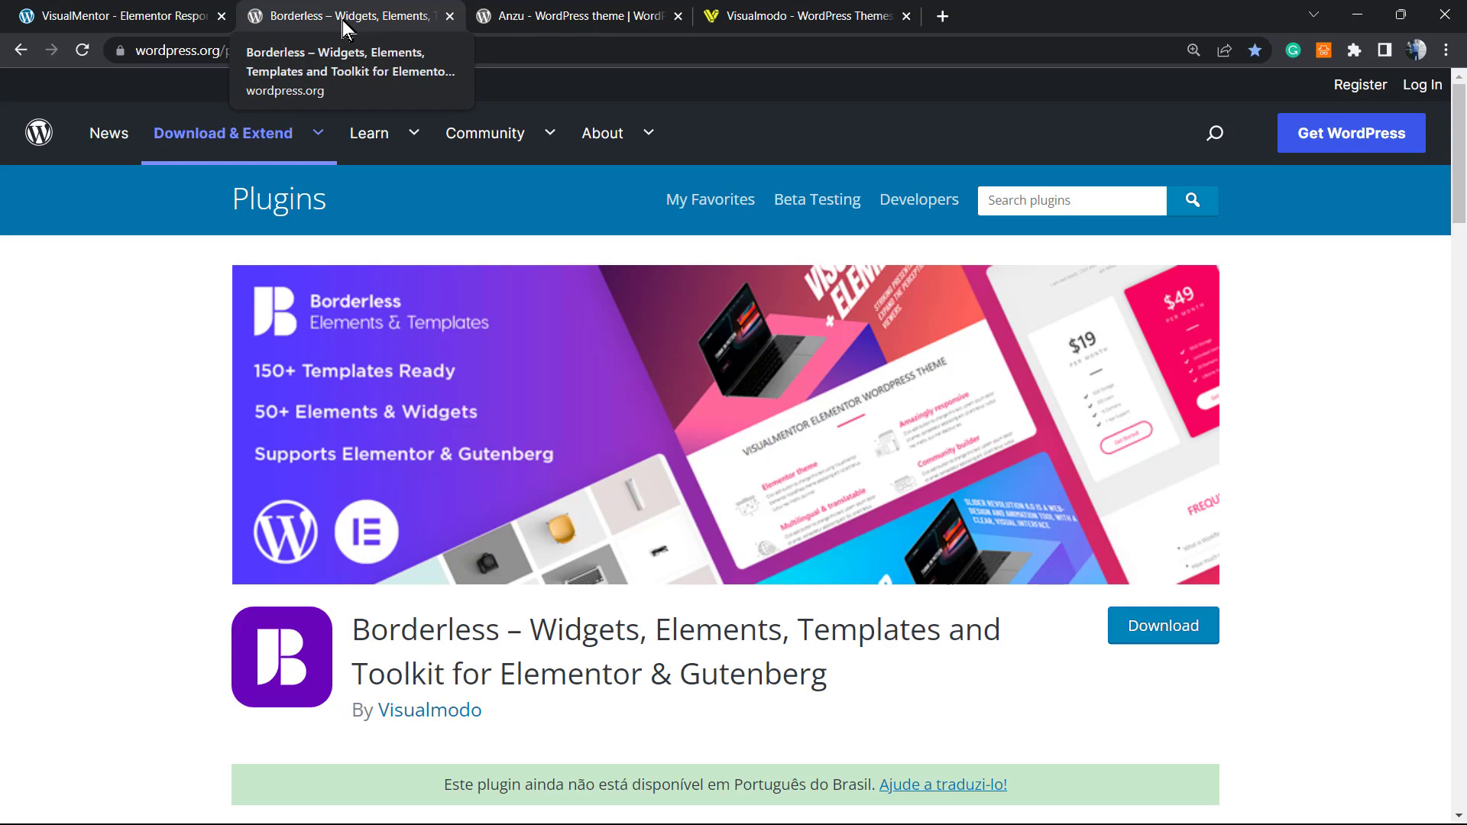
triple_click(492, 663)
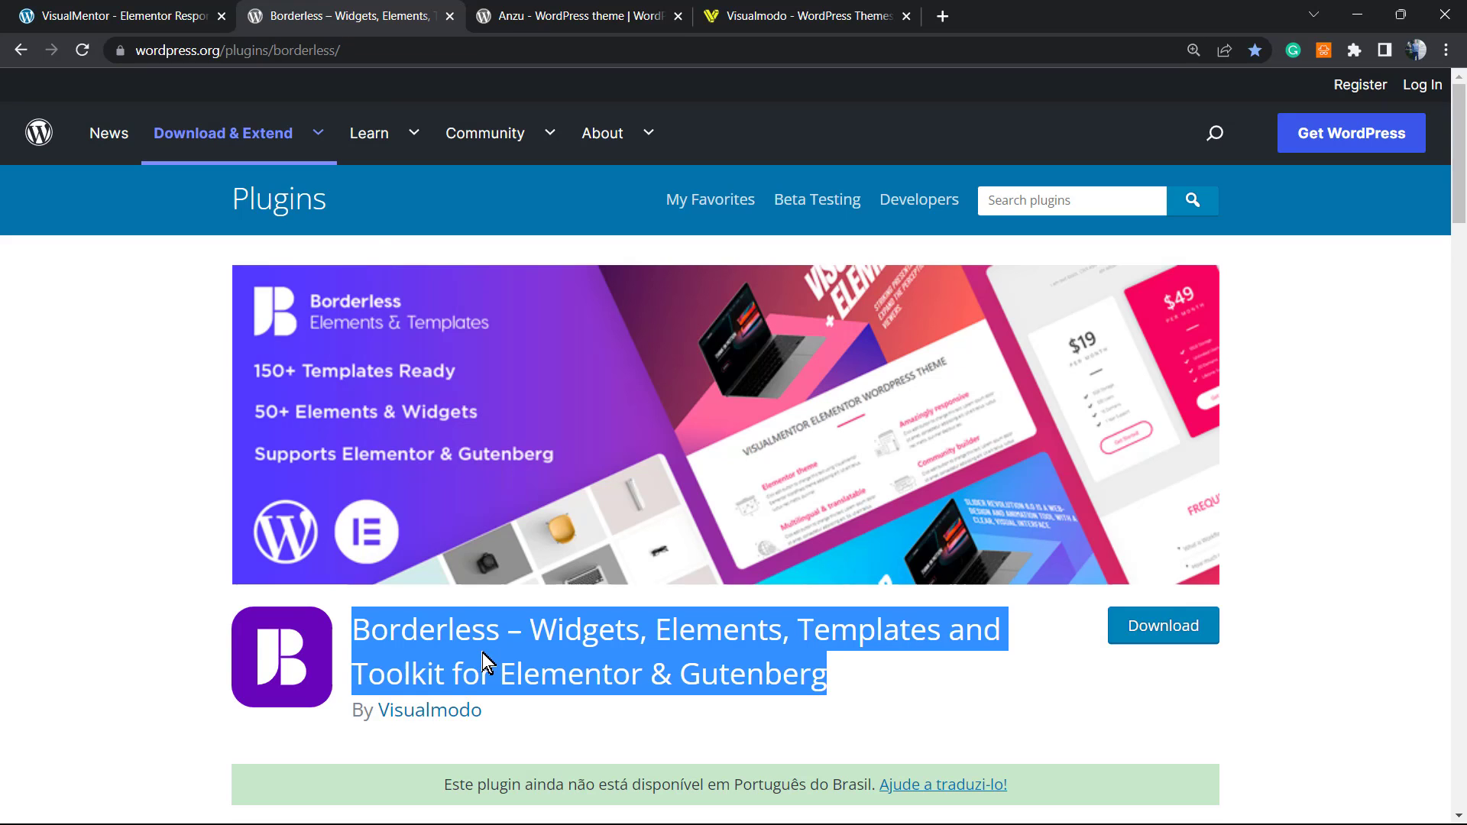
click(580, 15)
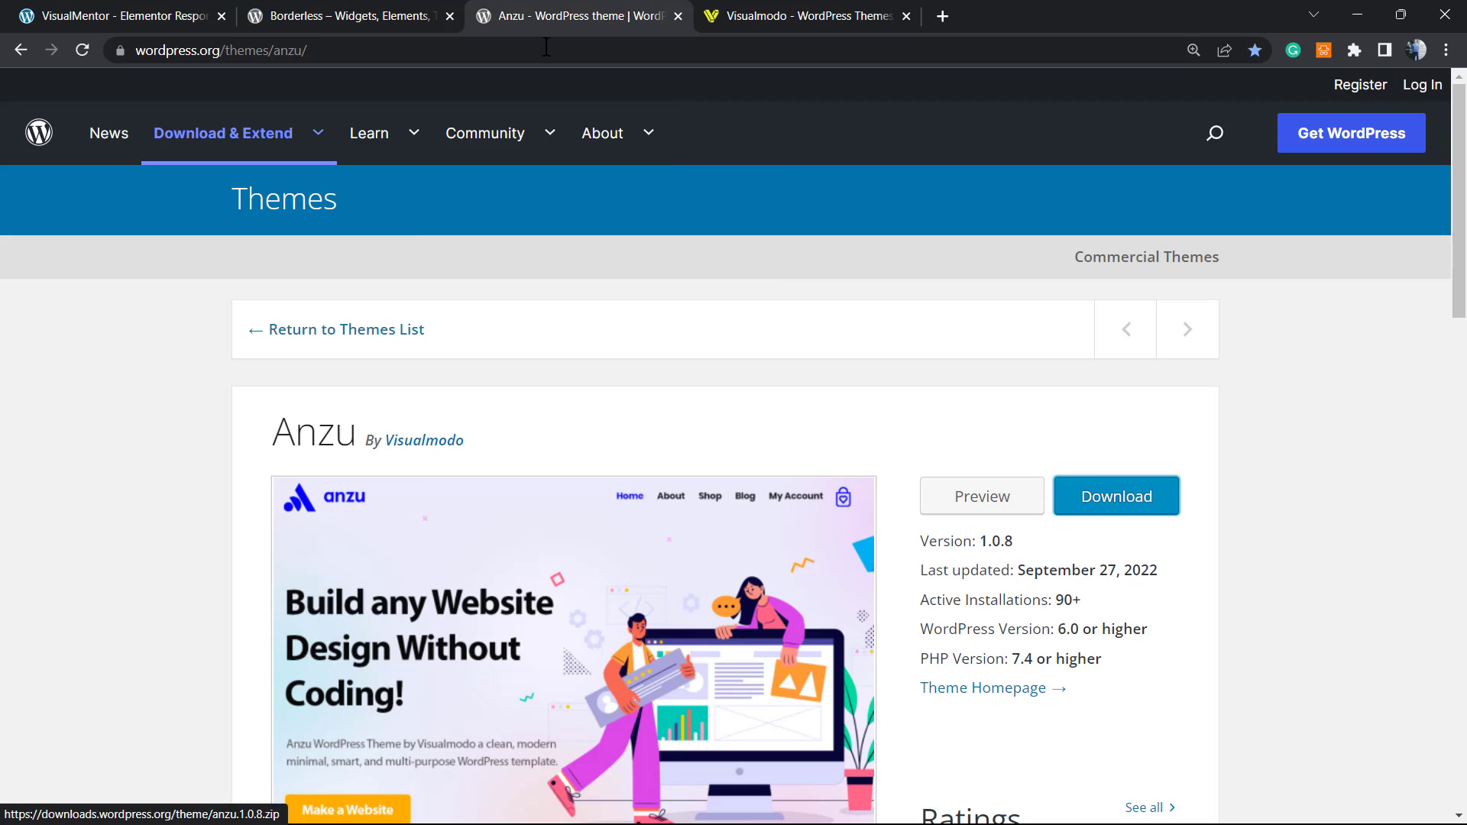
double_click(323, 432)
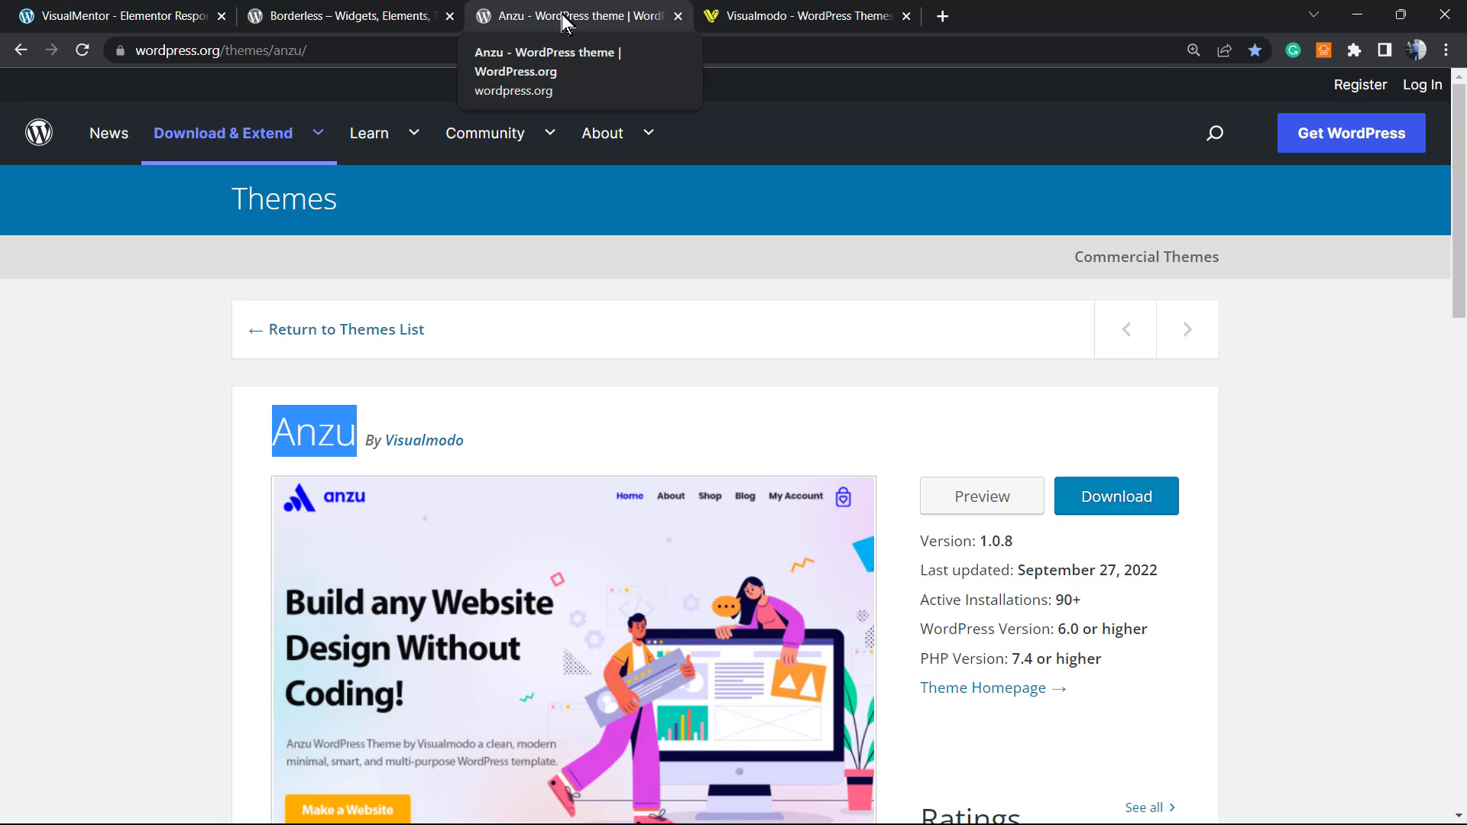
click(730, 17)
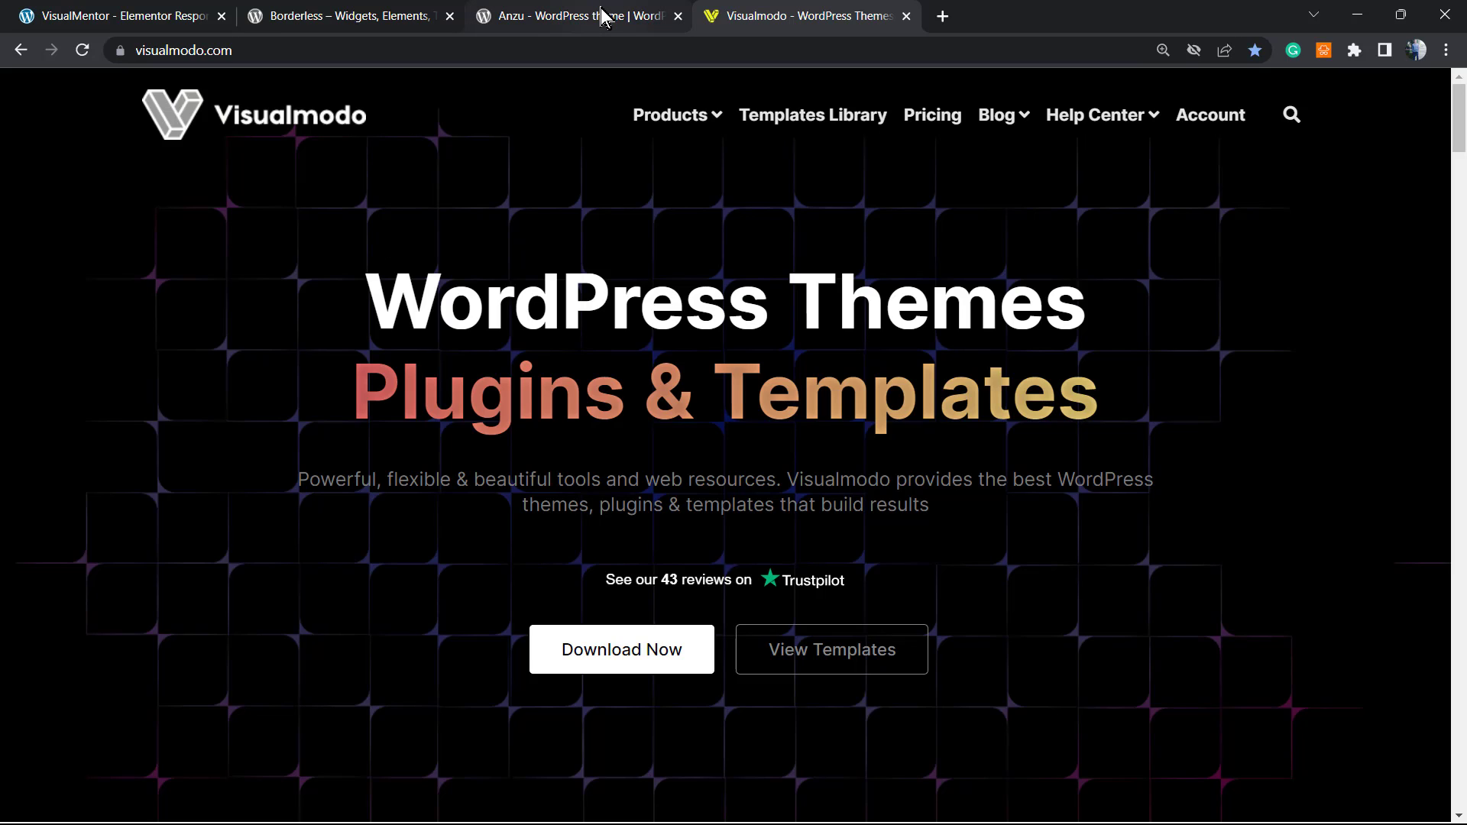
Return to the Visualmodo Sandbox admin Dashboard, zooming in briefly and resetting to 100%.
click(177, 11)
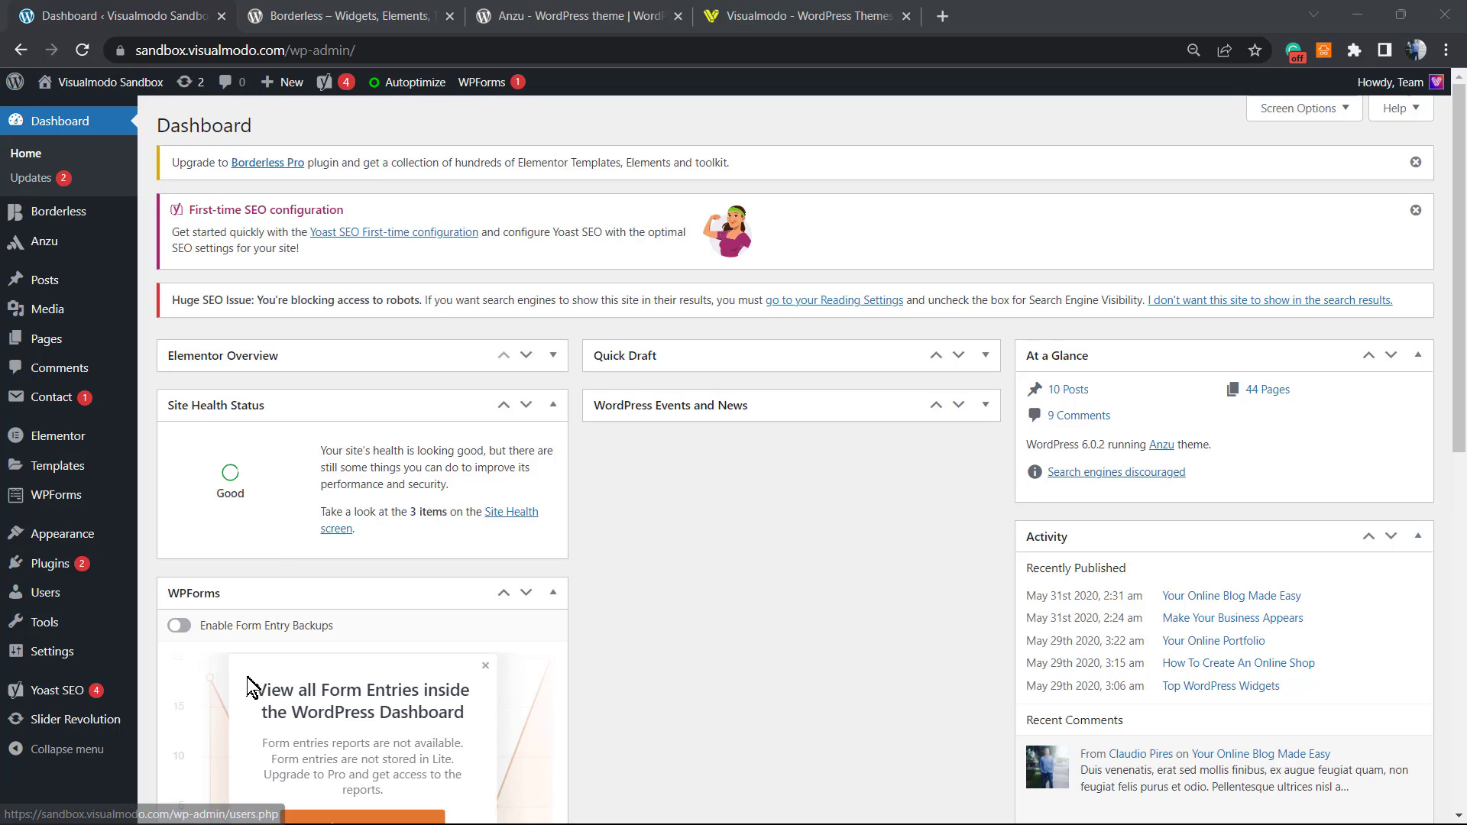
mouse_move(88, 665)
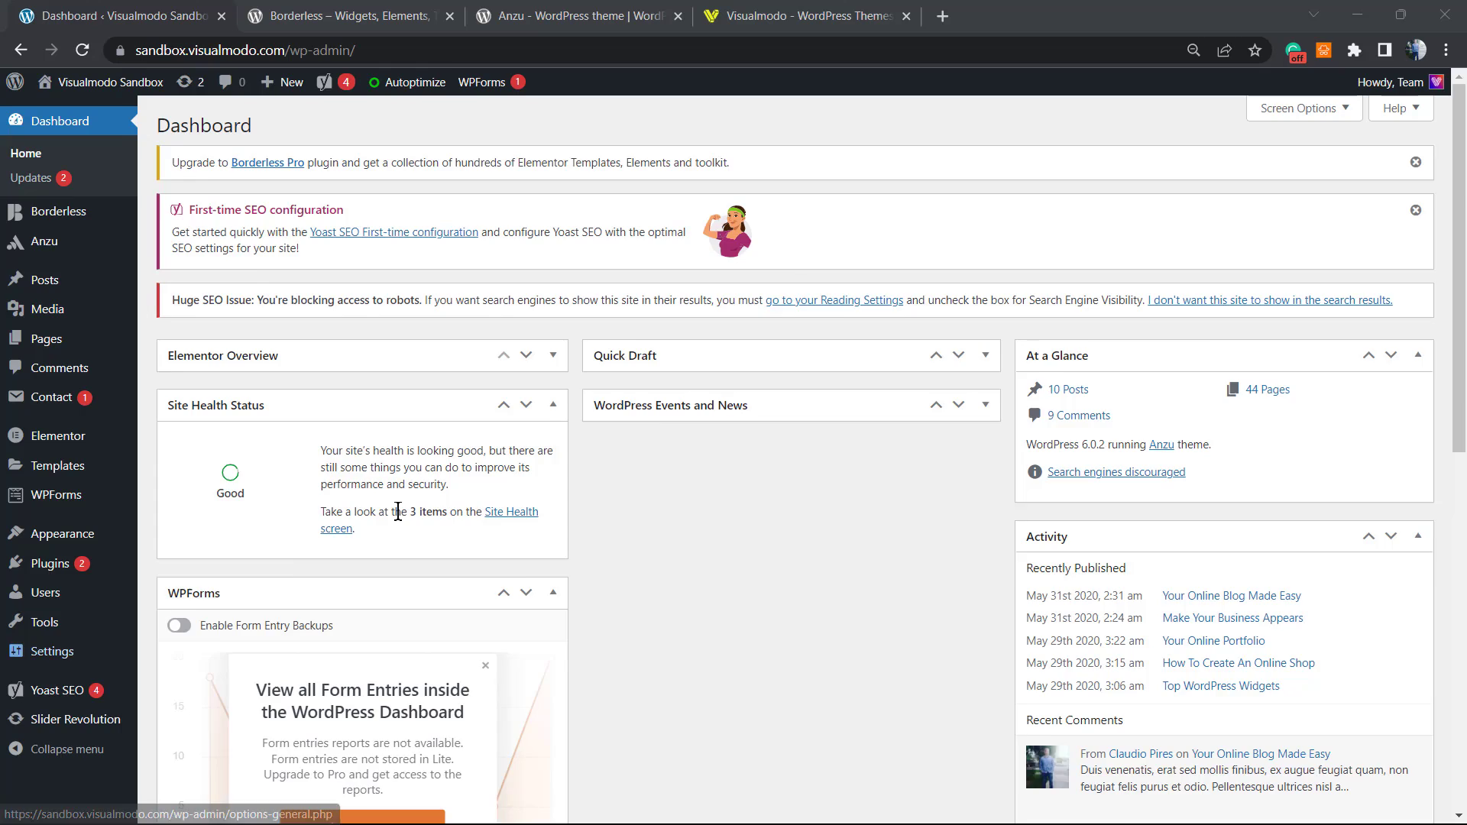
key(ctrl+plus)
key(ctrl+0)
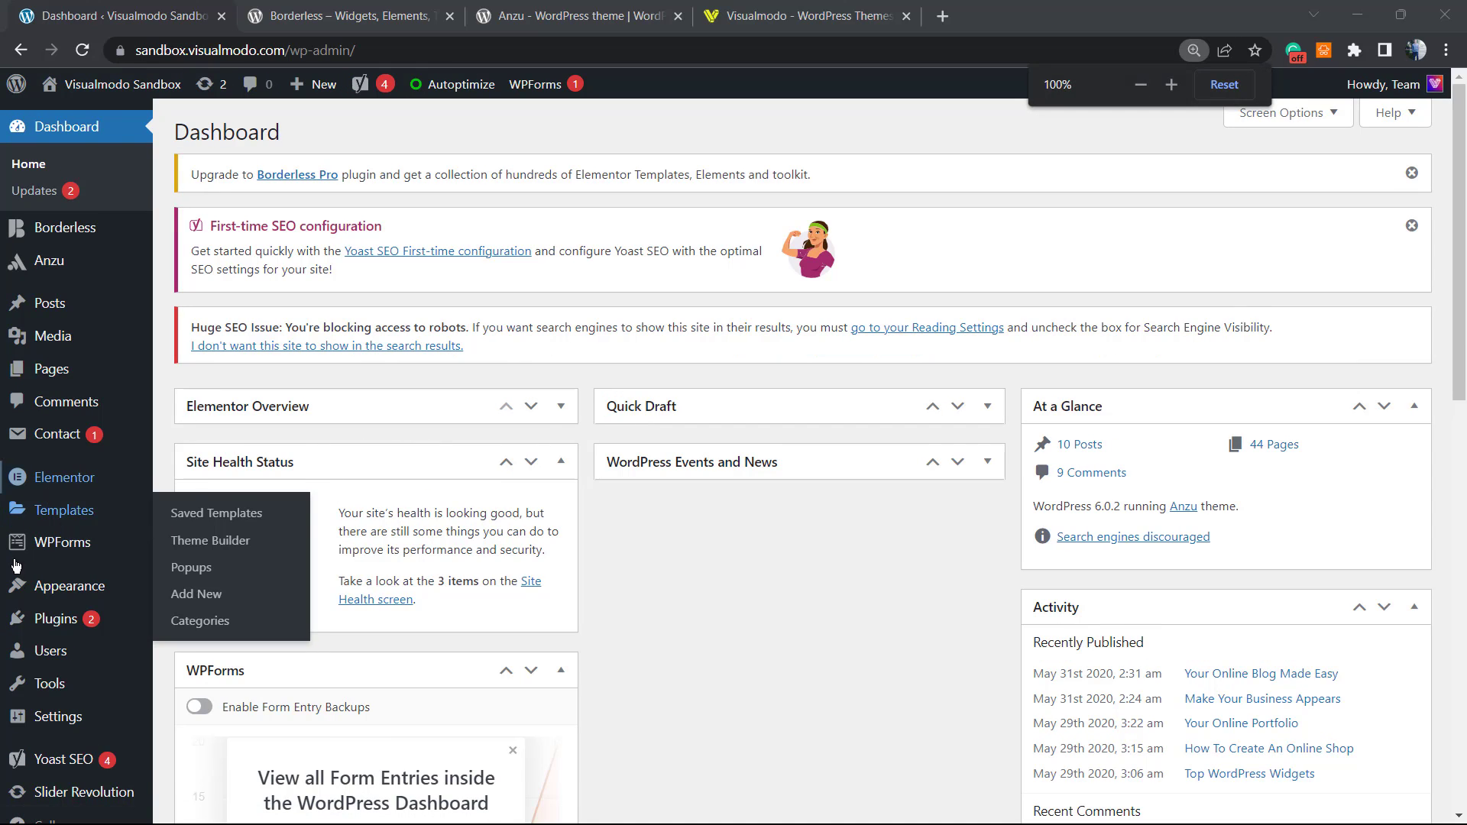
scroll(65, 656, down, 1)
mouse_move(76, 690)
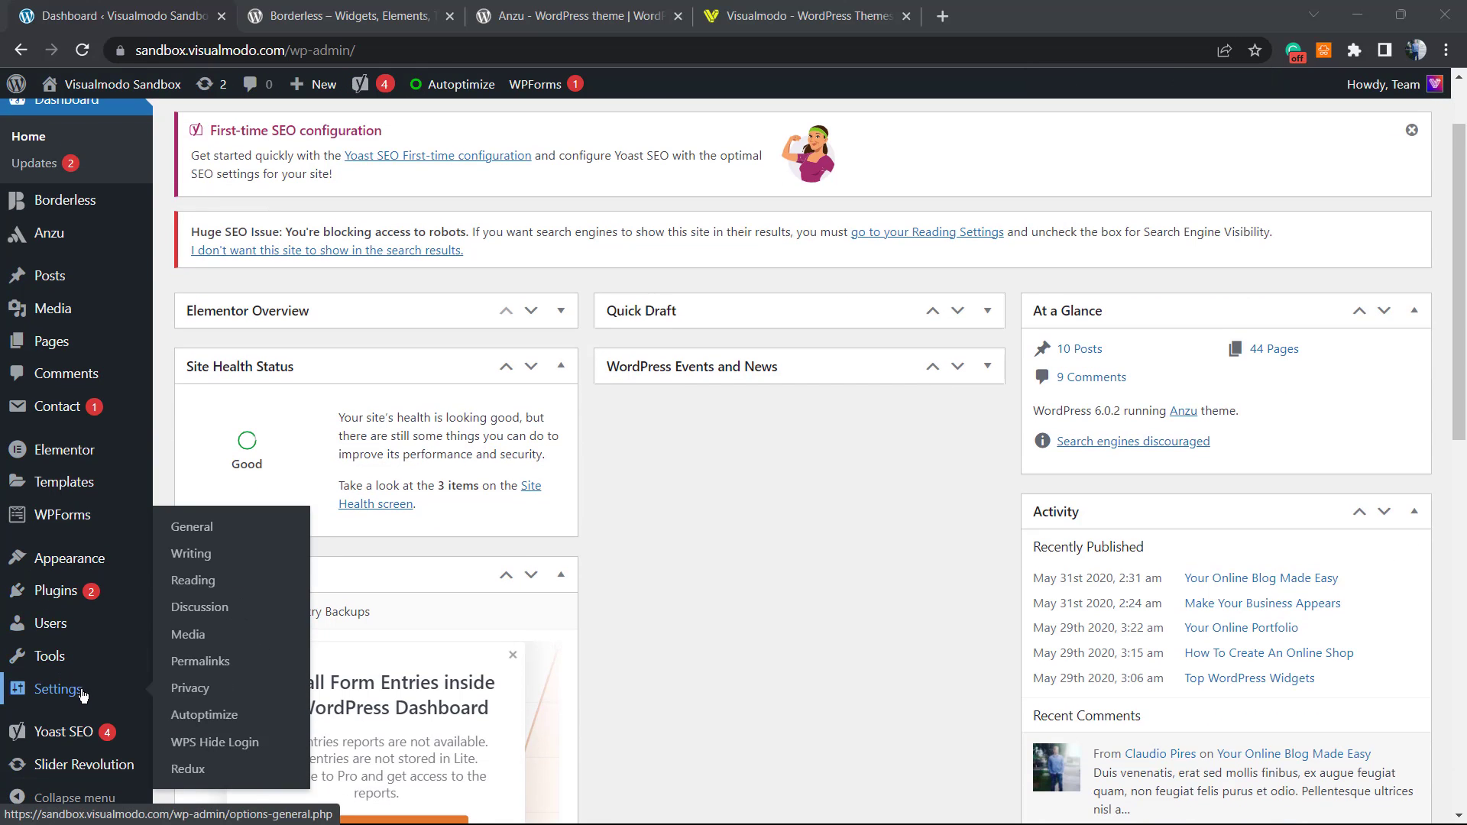
Open Settings > General and launch the live site's home page in a new tab via Visit Site.
click(209, 535)
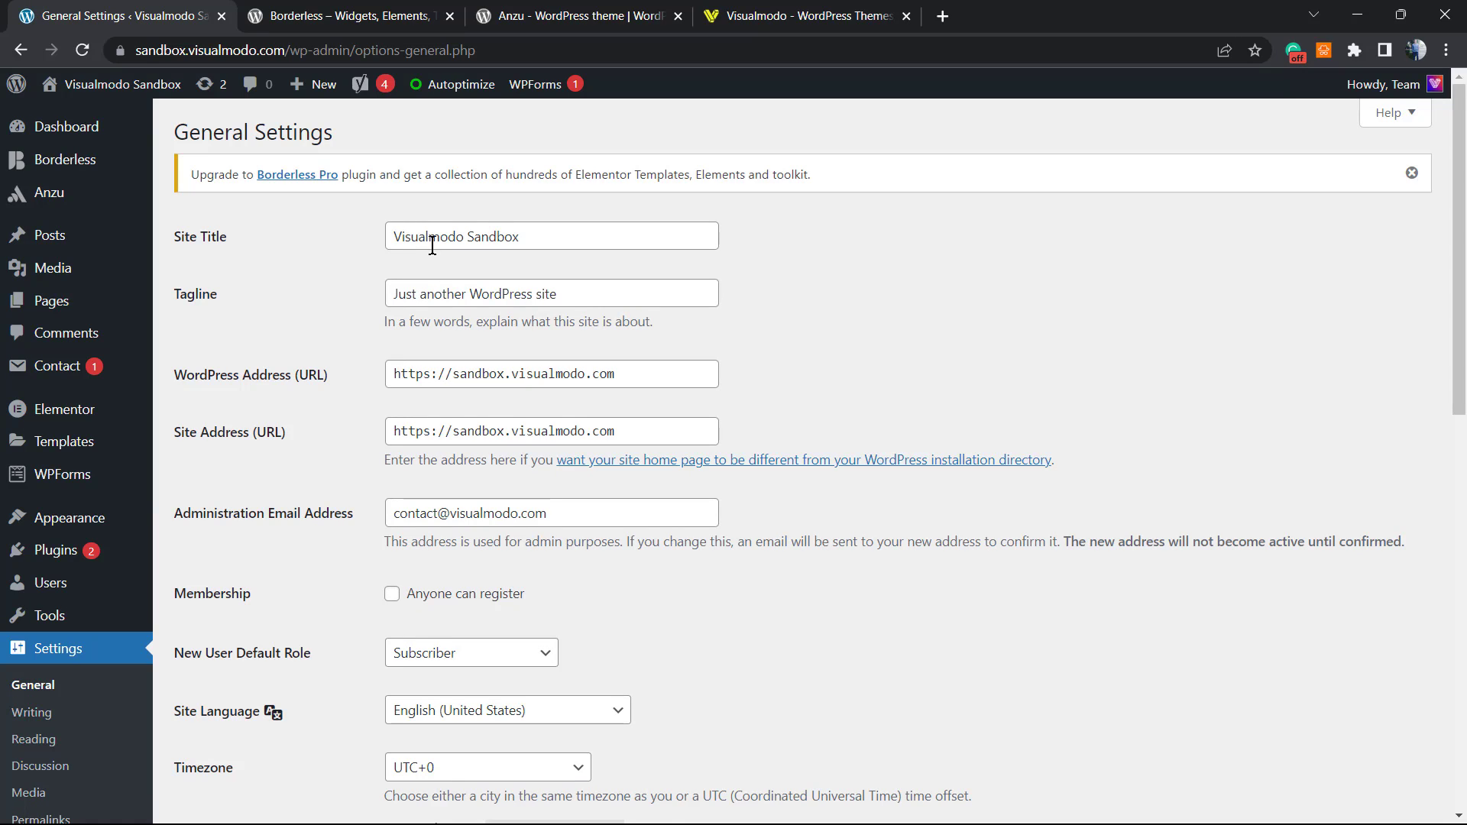
mouse_move(107, 84)
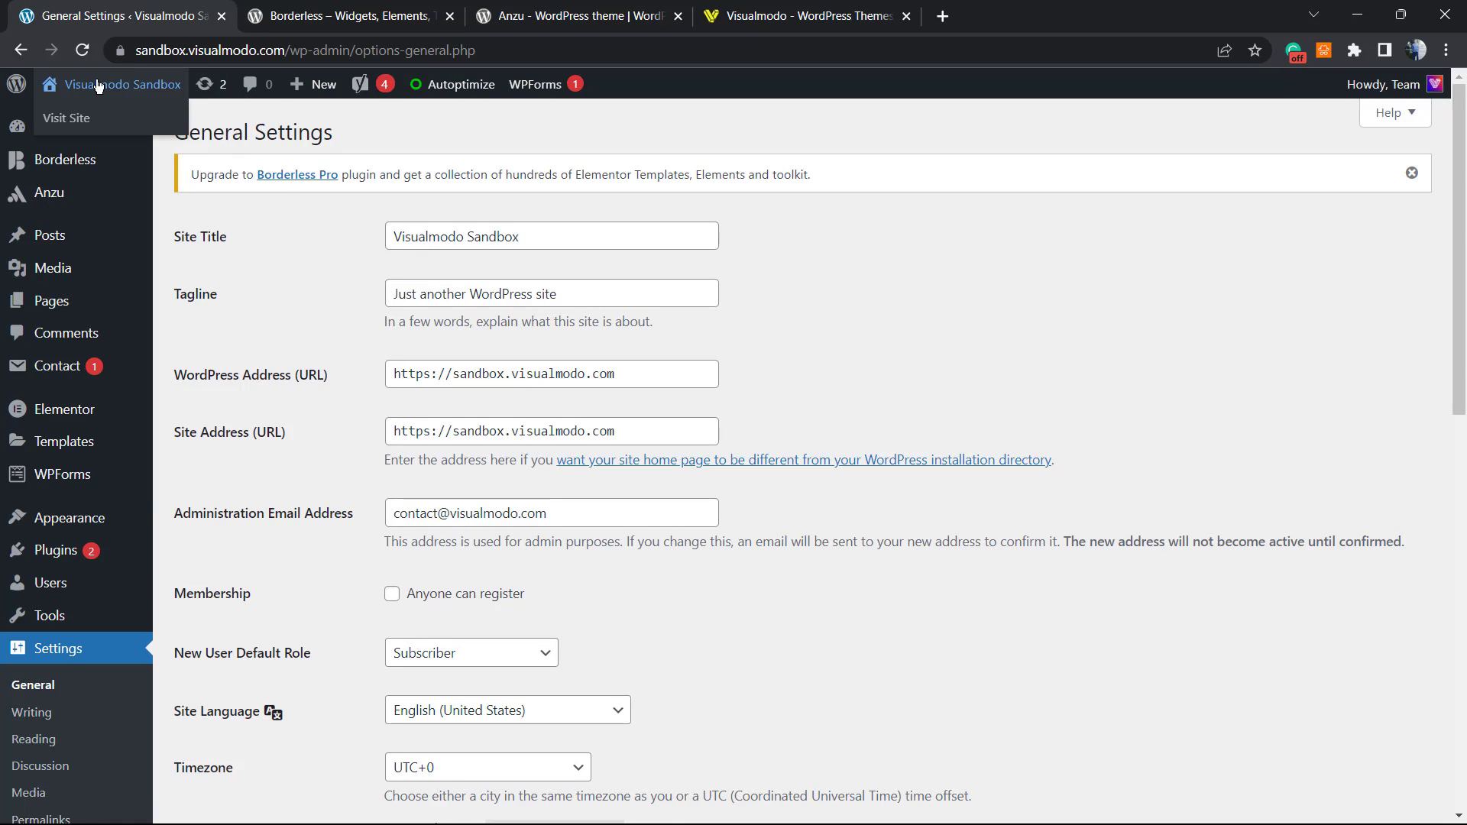
right_click(71, 120)
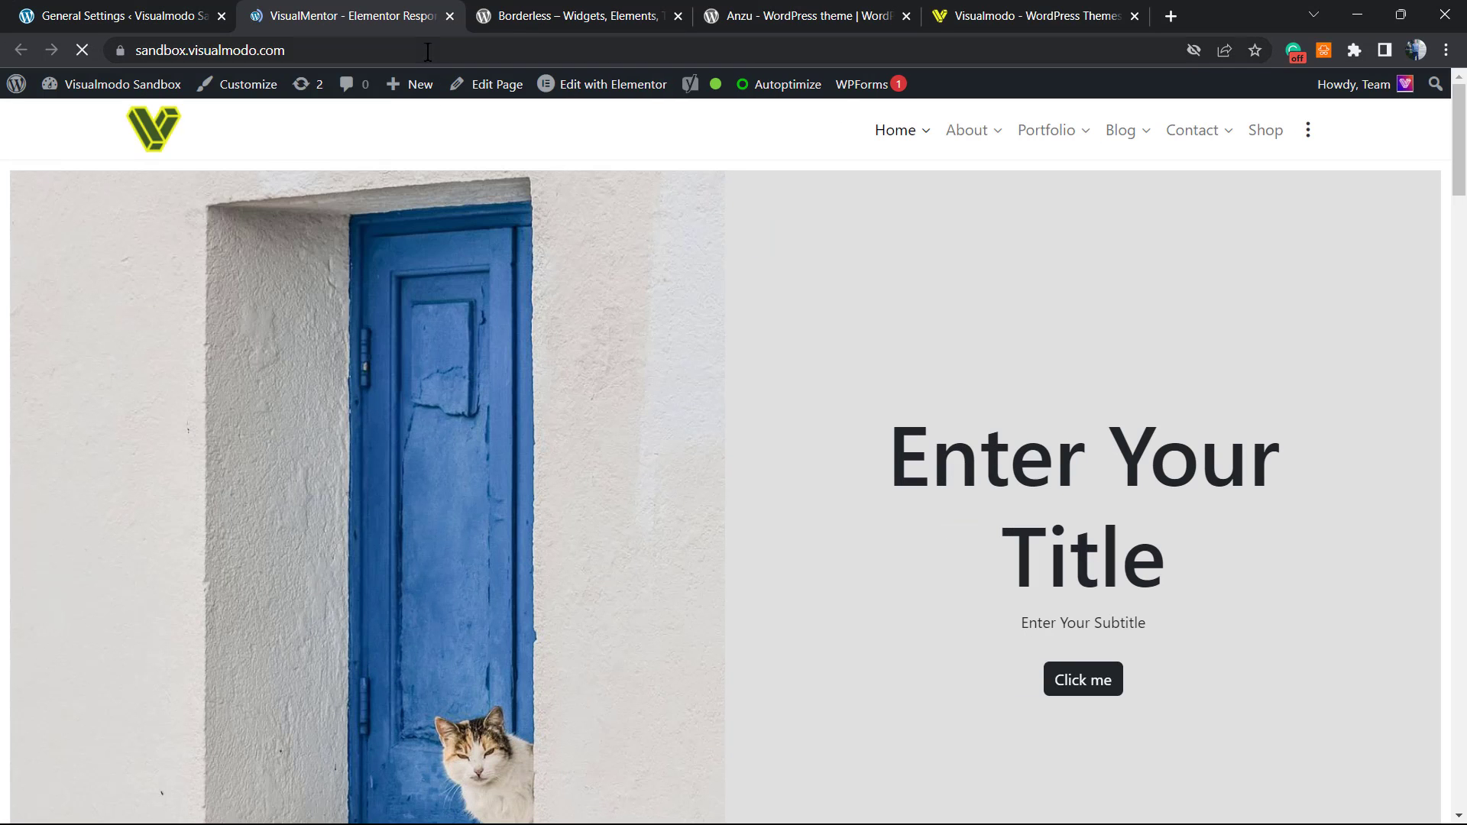
Open the Social Icons Widget demo page from the About menu and highlight its Social Media Widget heading.
mouse_move(424, 84)
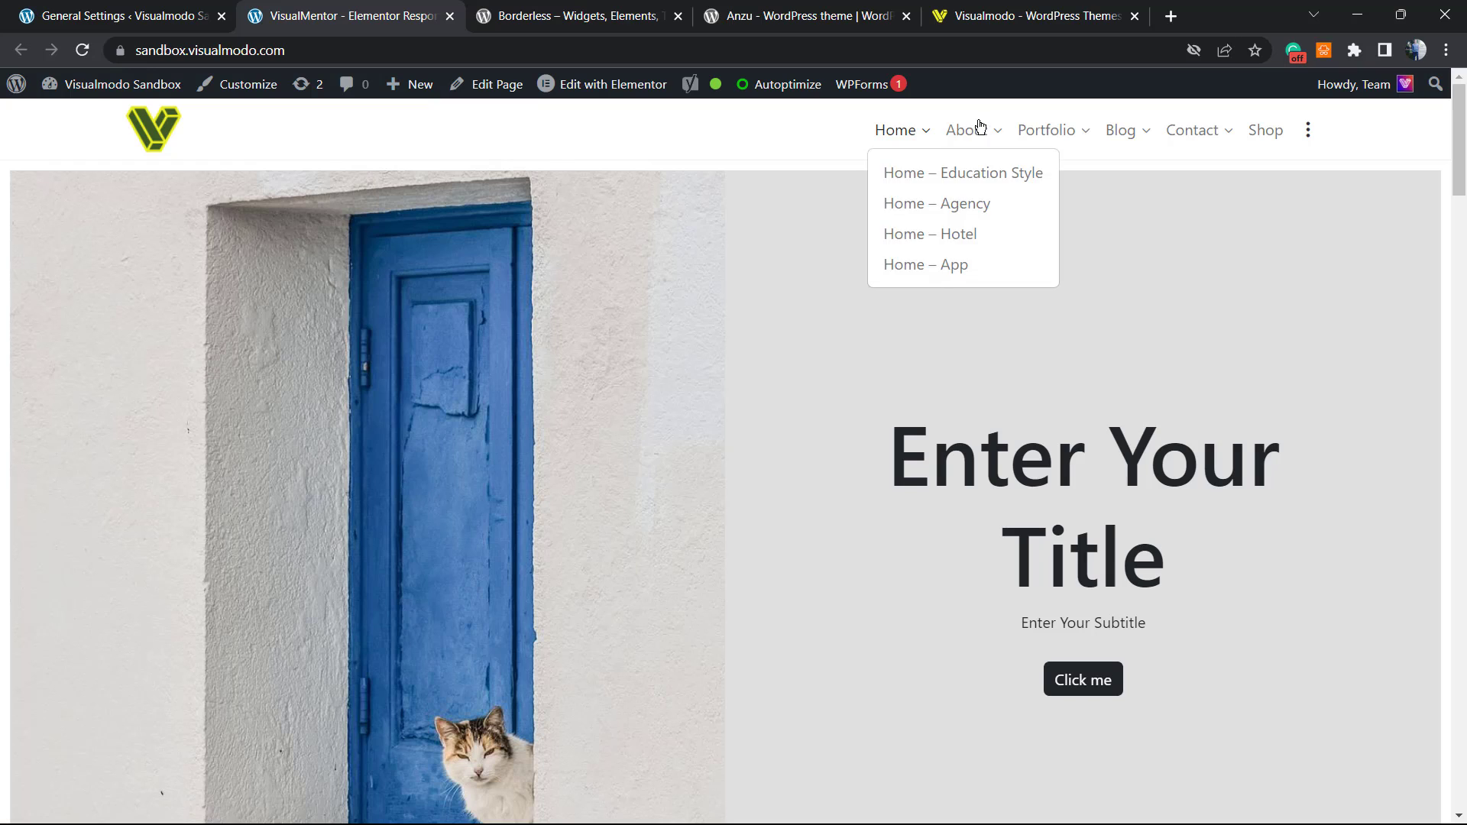
mouse_move(970, 132)
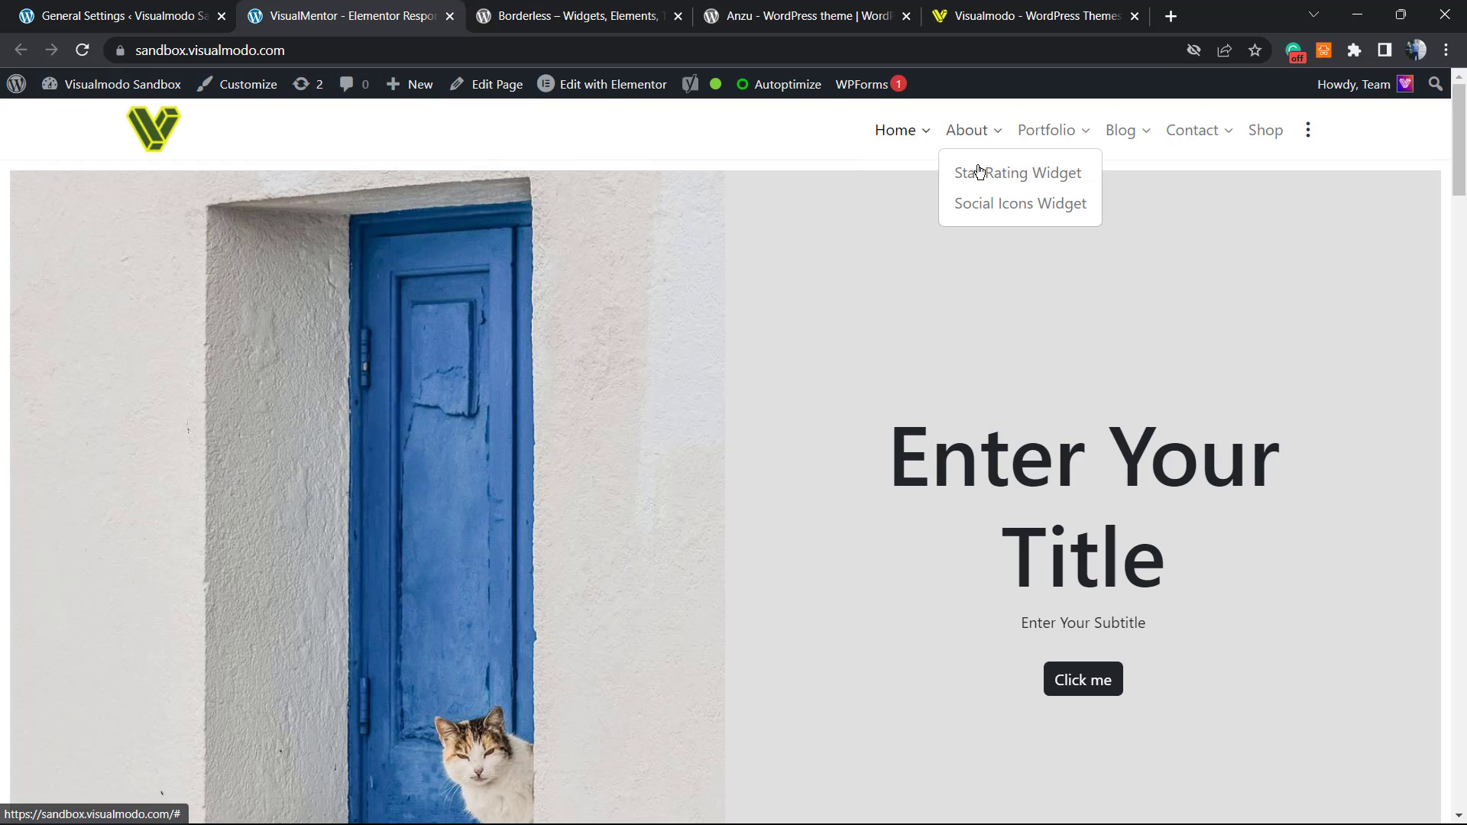
click(974, 211)
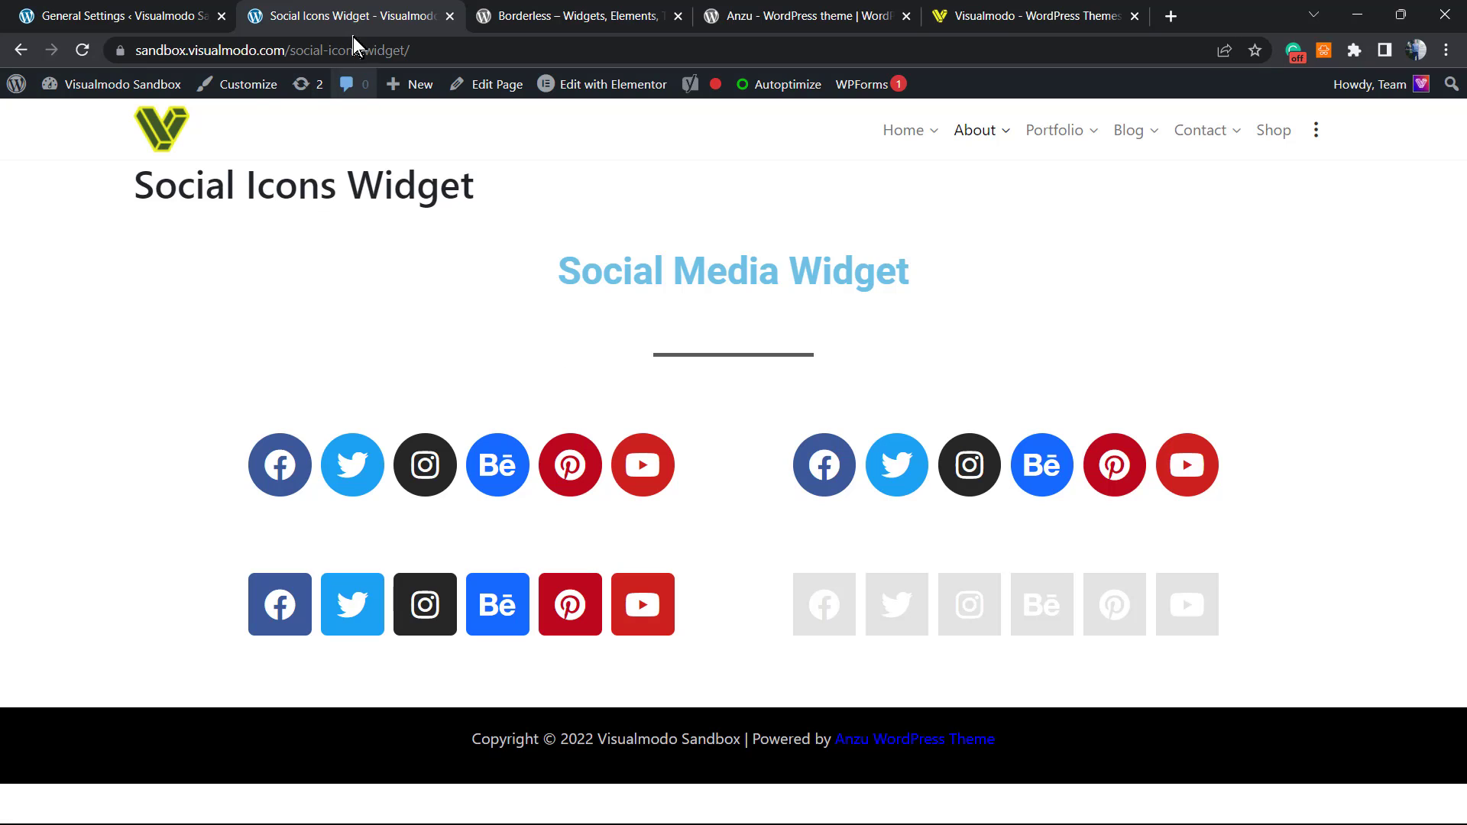
triple_click(668, 282)
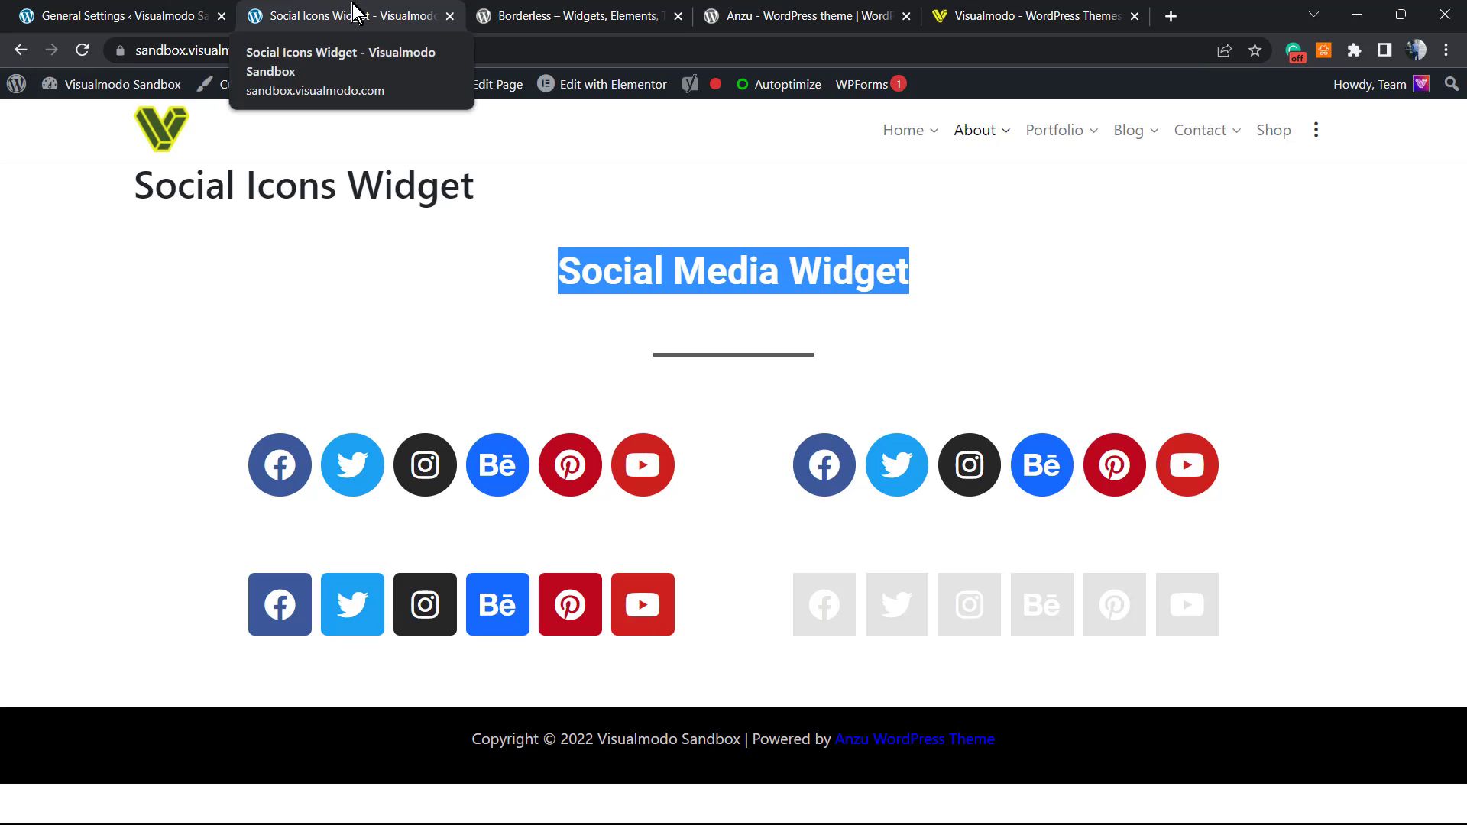
Highlight the Site Title on General Settings, flip between tabs, then load the site's home page.
key(ctrl+shift+Tab)
triple_click(464, 239)
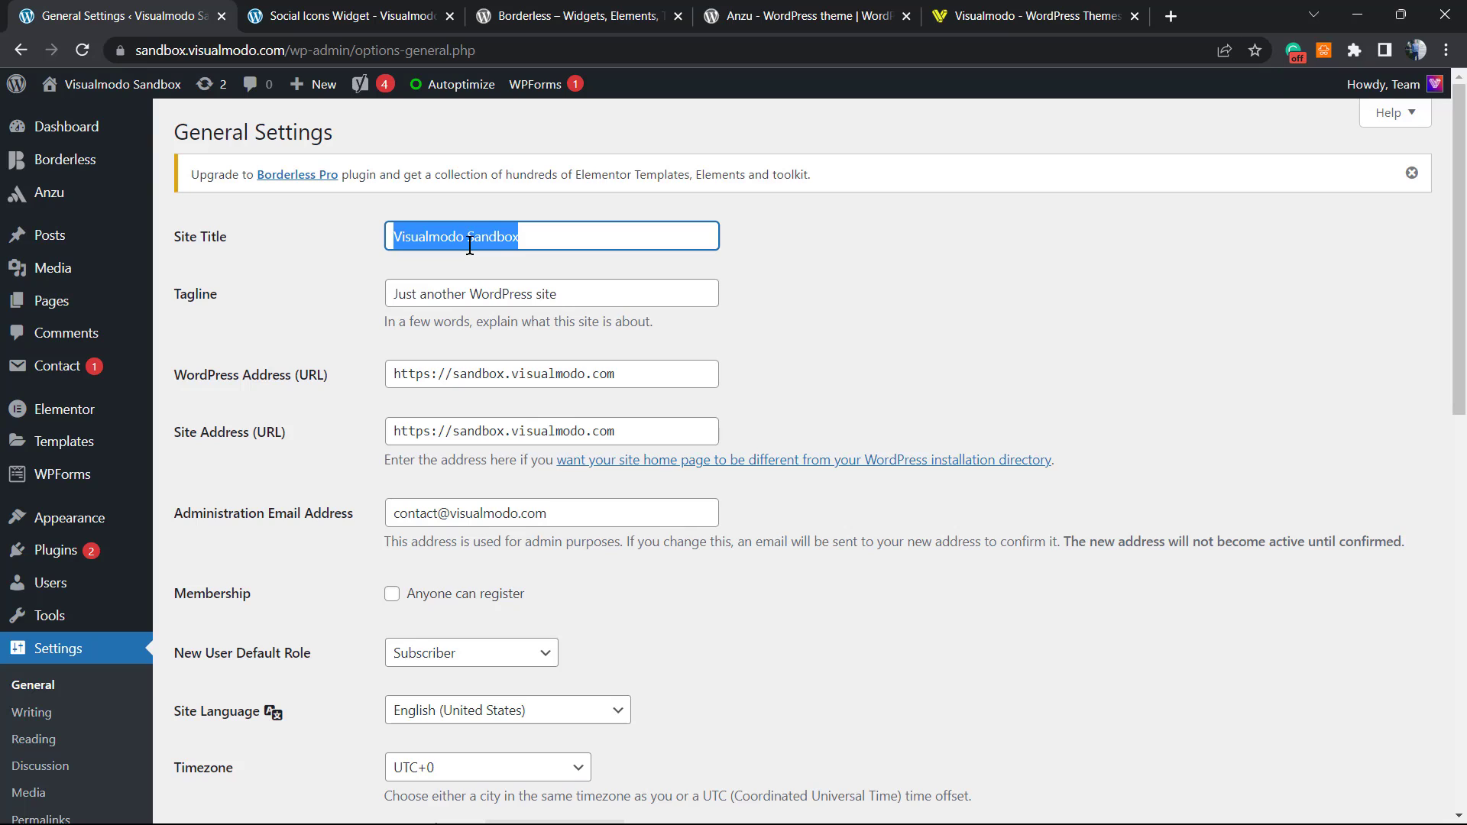
click(405, 15)
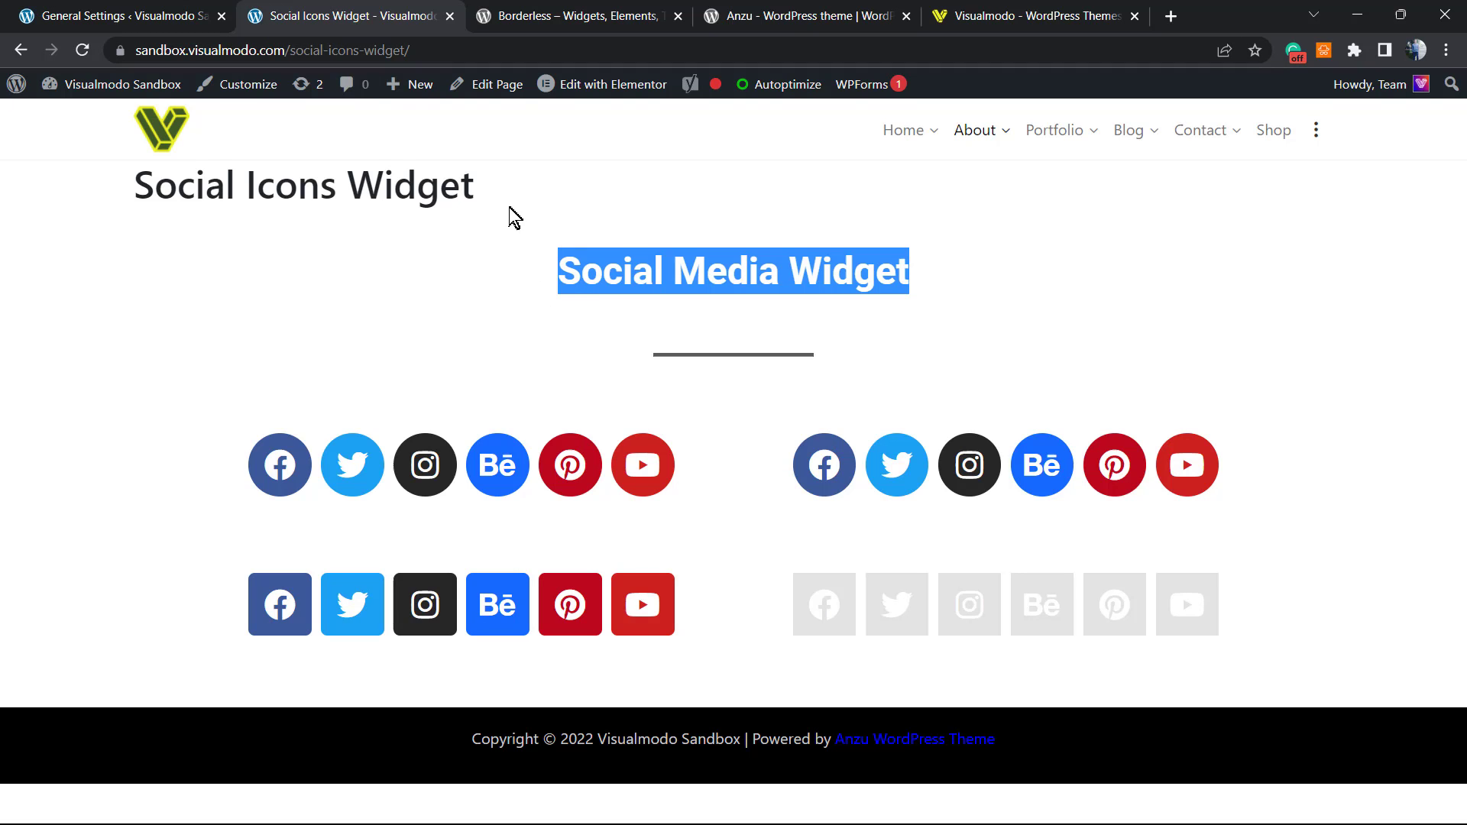
click(169, 10)
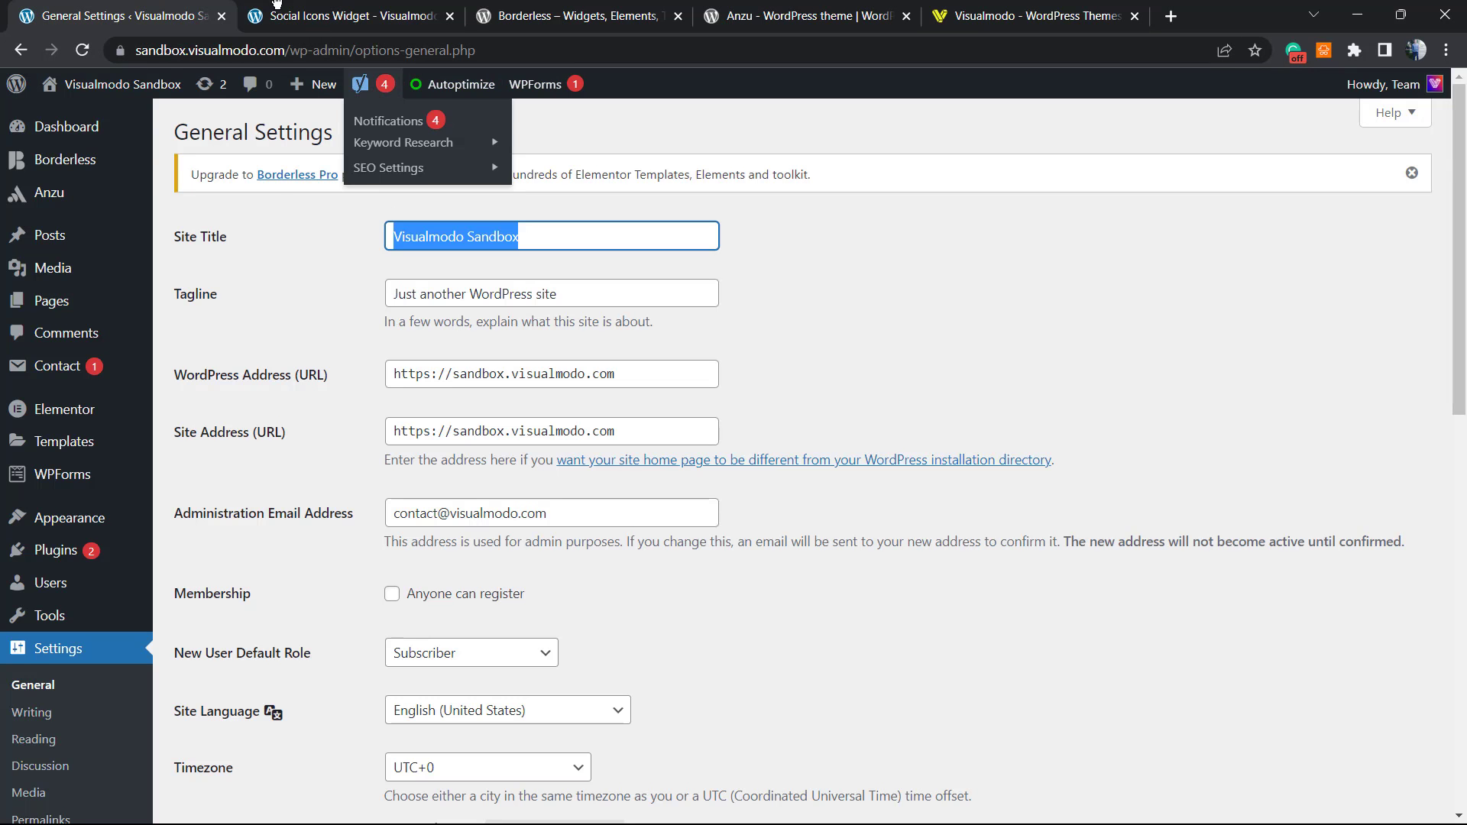
click(281, 14)
mouse_move(124, 95)
click(64, 142)
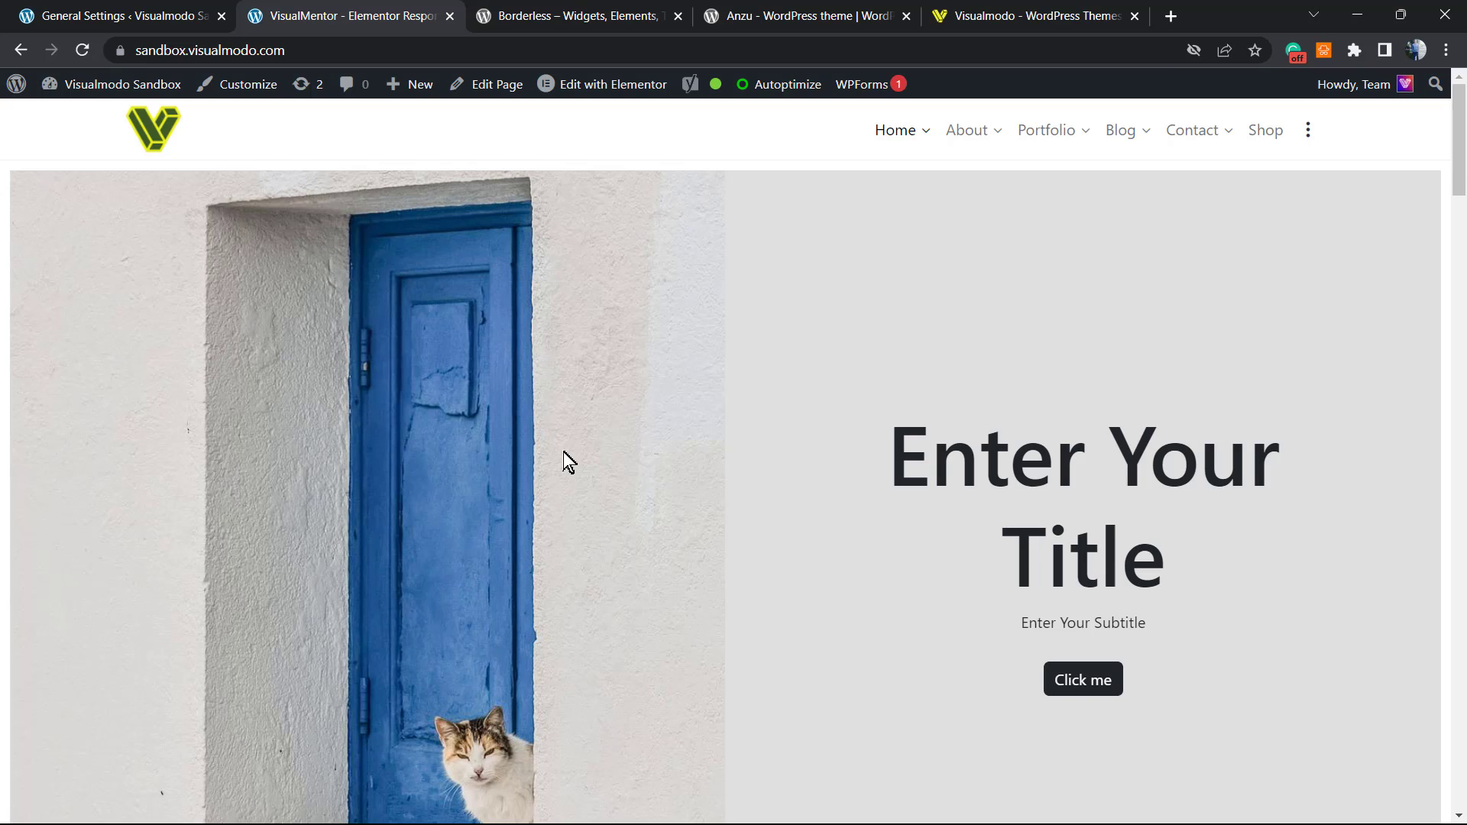
Open the Yoast SEO General dashboard from the General Settings sidebar, then return to the homepage tab.
click(157, 14)
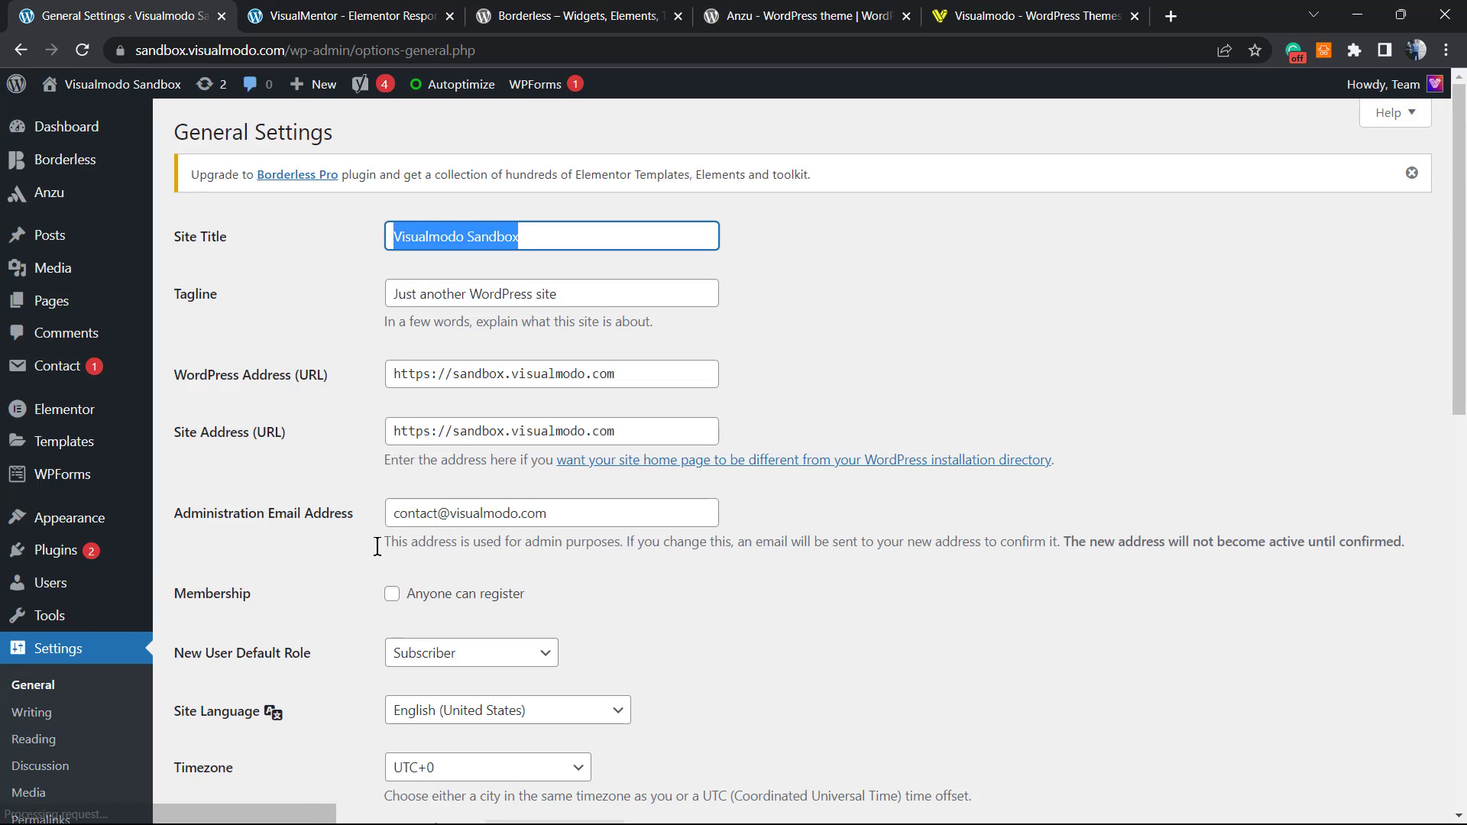
scroll(102, 575, down, 3)
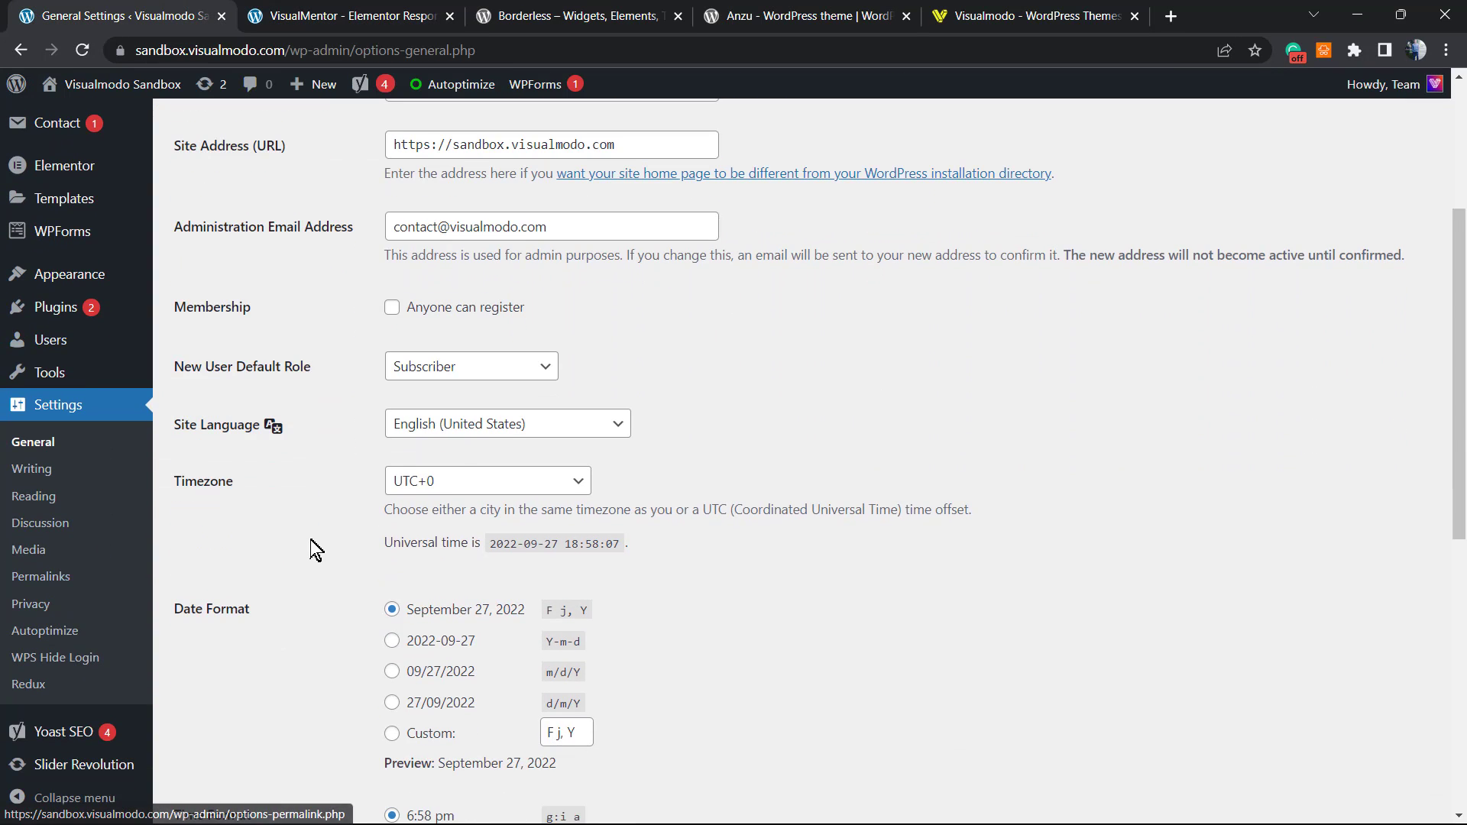
scroll(282, 539, up, 1)
scroll(279, 537, up, 3)
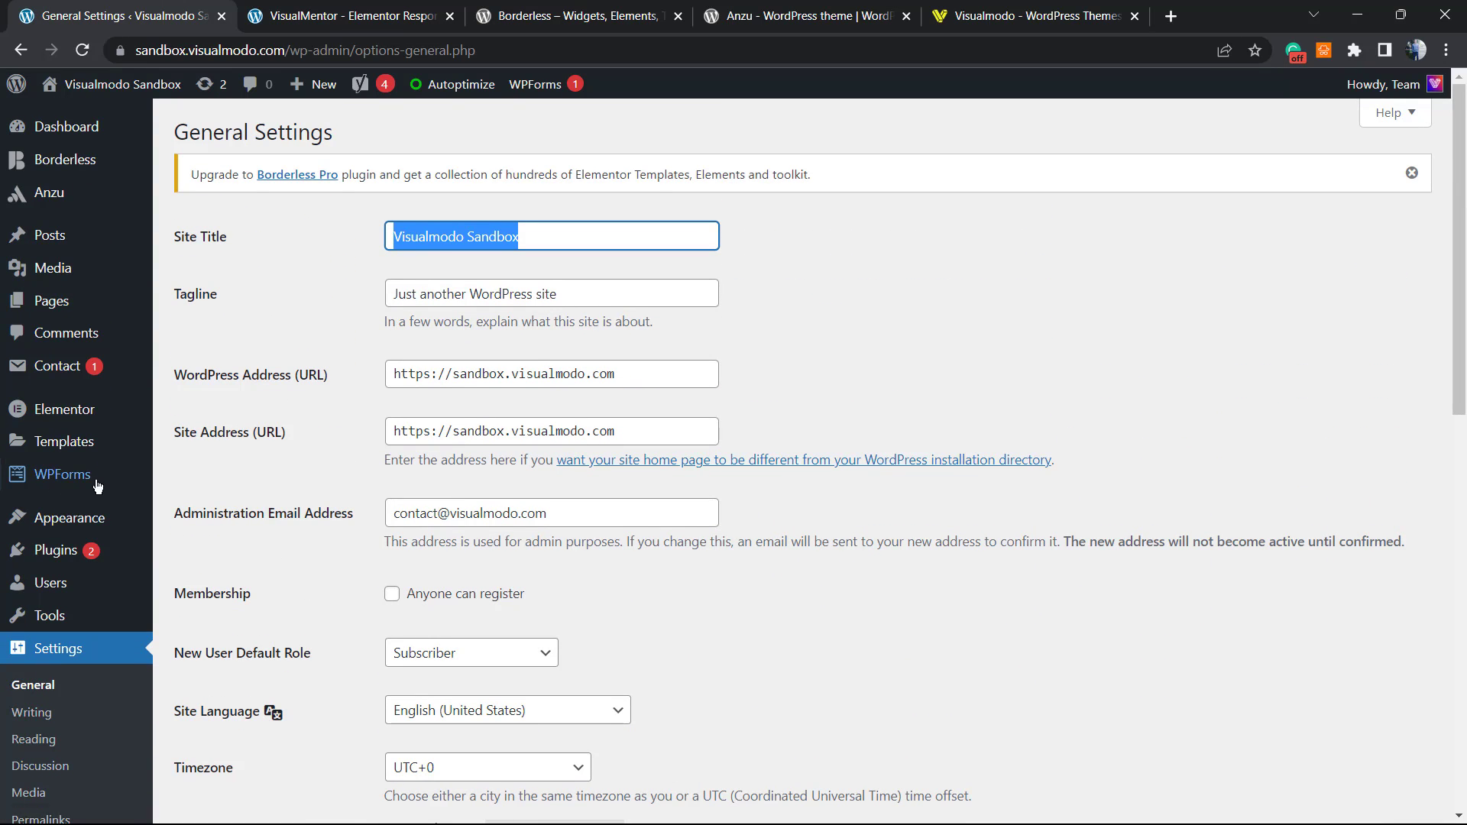
scroll(71, 572, down, 3)
scroll(71, 579, down, 2)
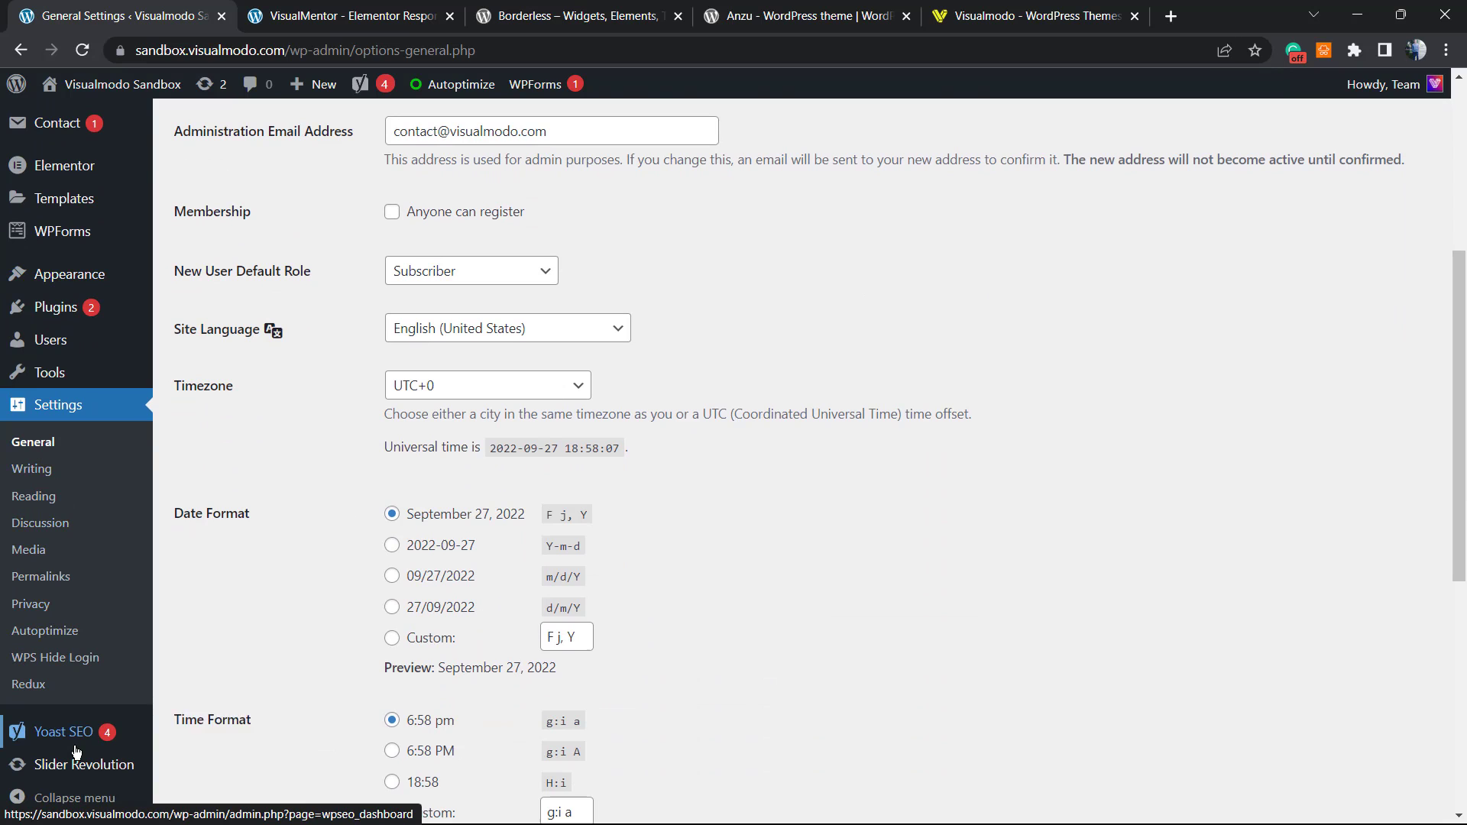
mouse_move(77, 729)
click(333, 629)
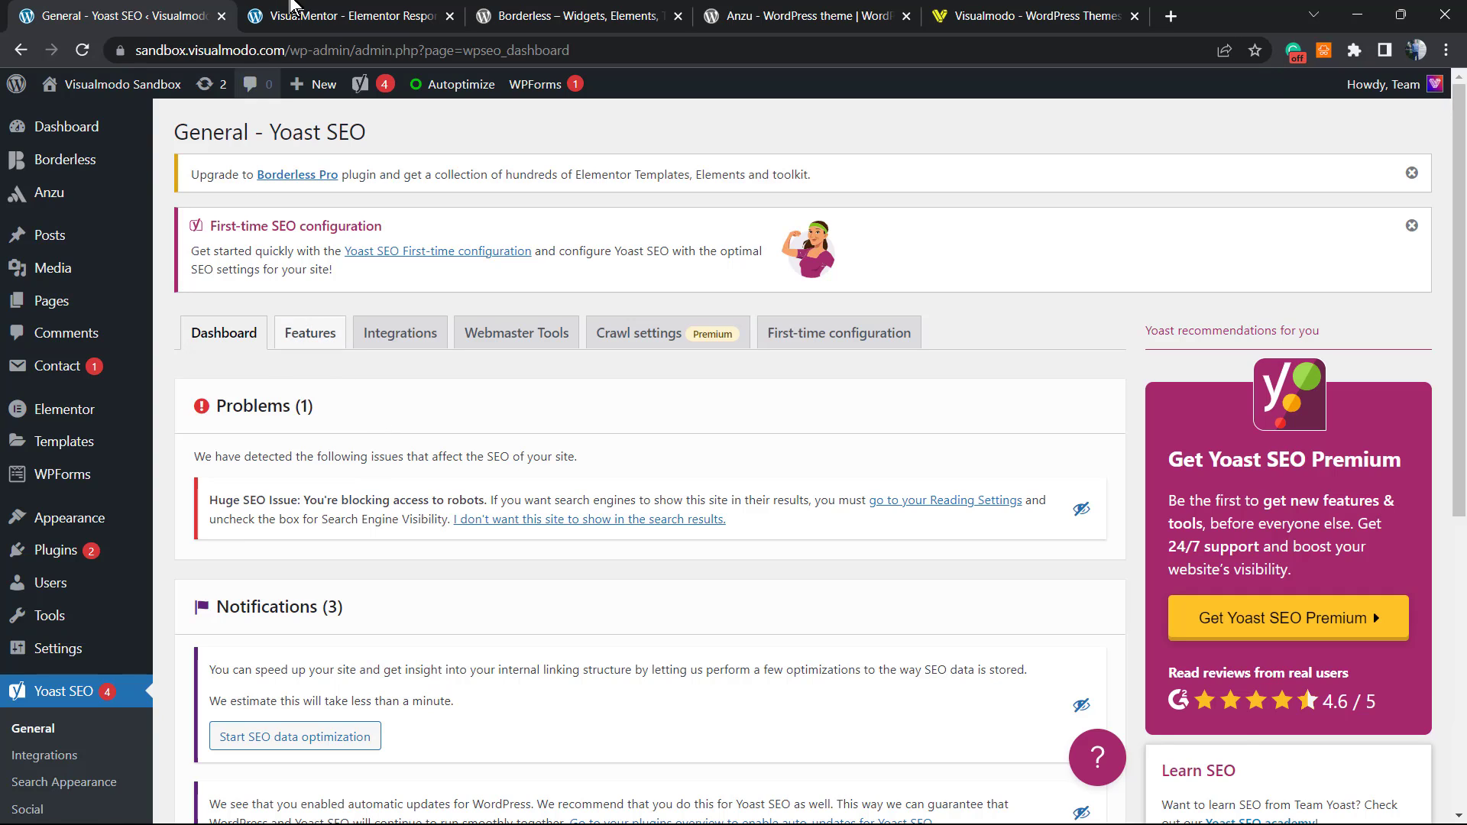
click(359, 17)
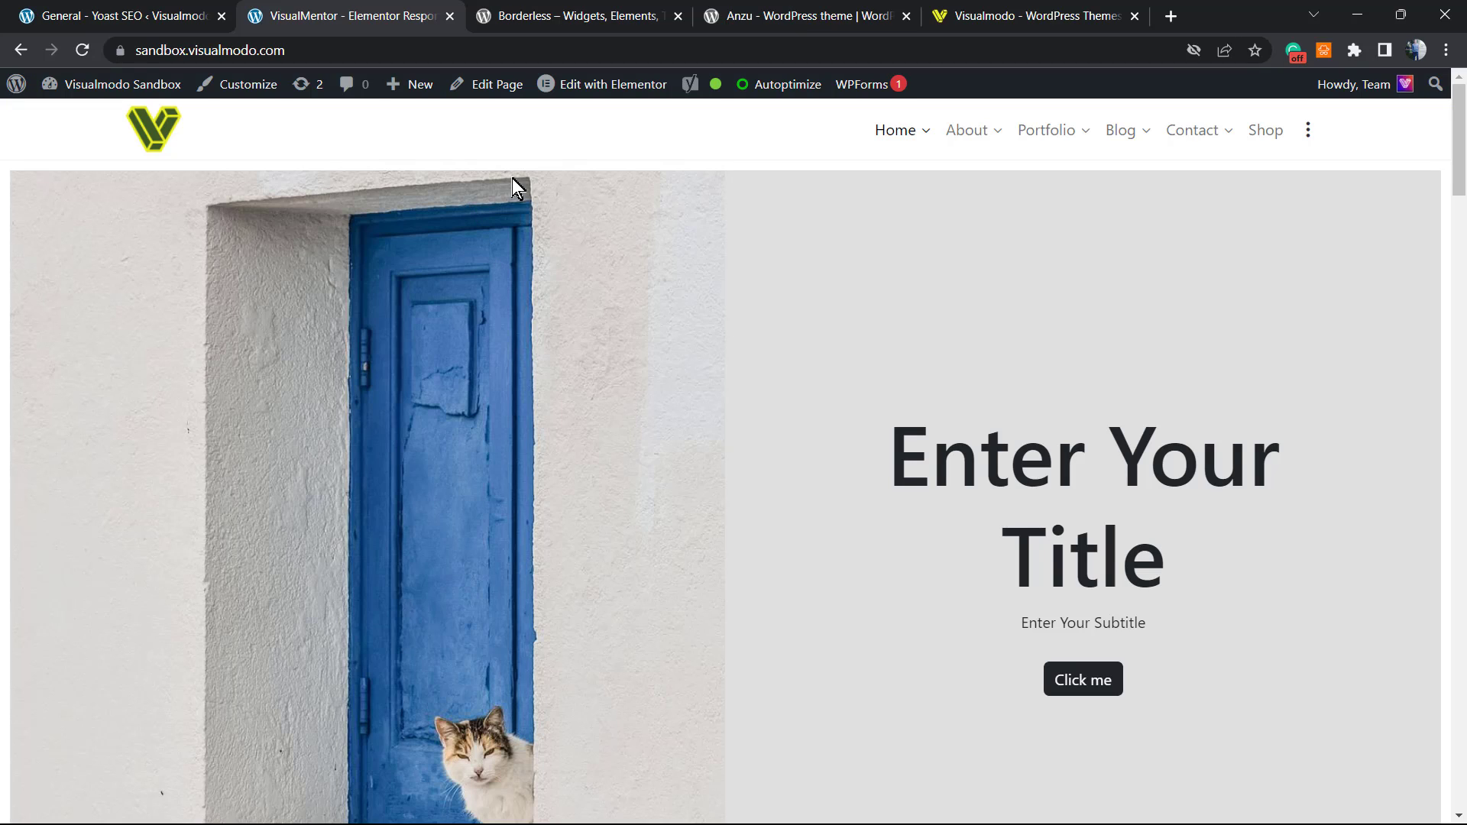
Open the Home page in the block editor via Edit Page and close the autosave notice.
click(500, 93)
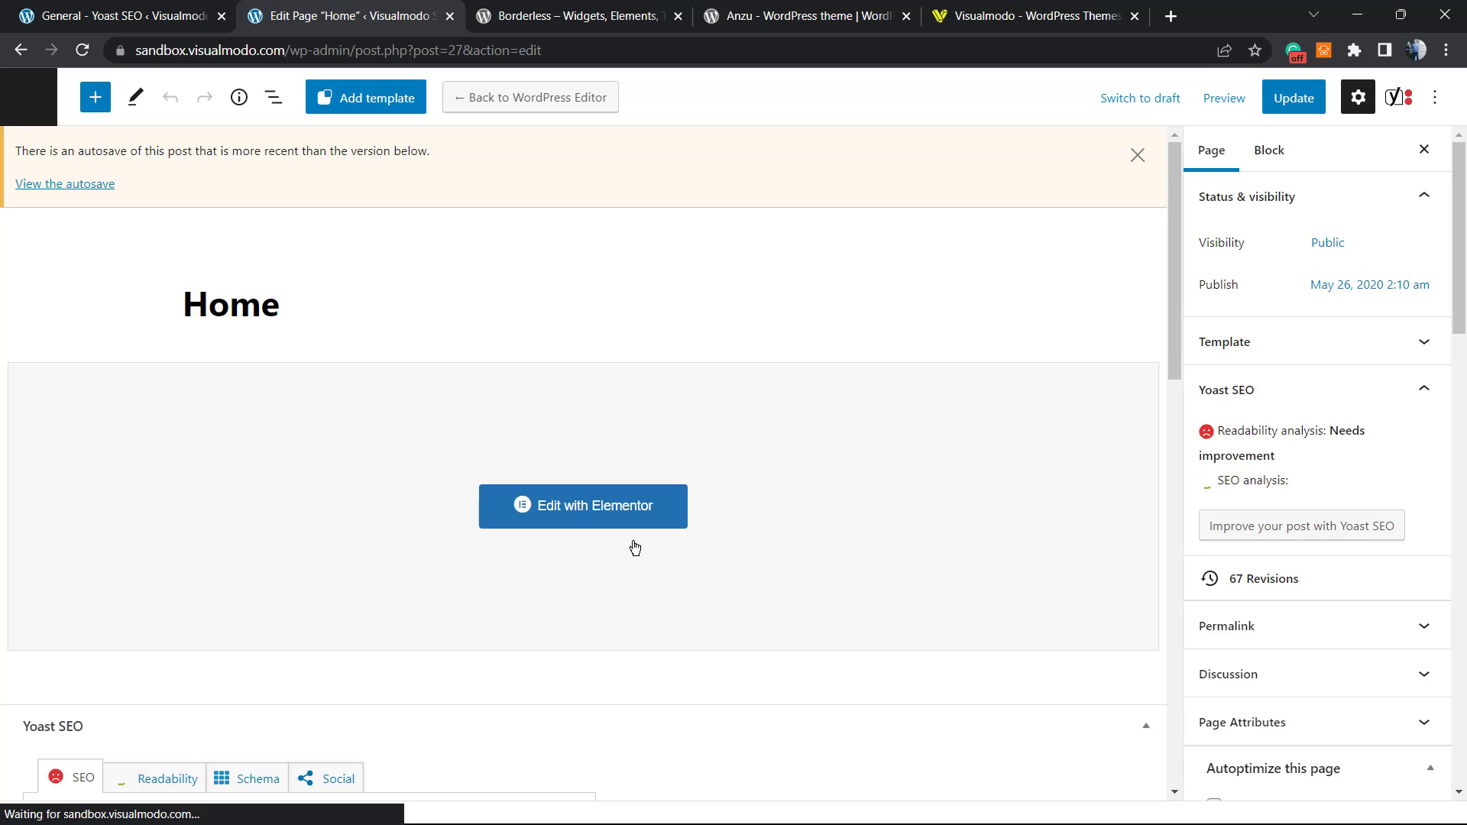
click(1137, 155)
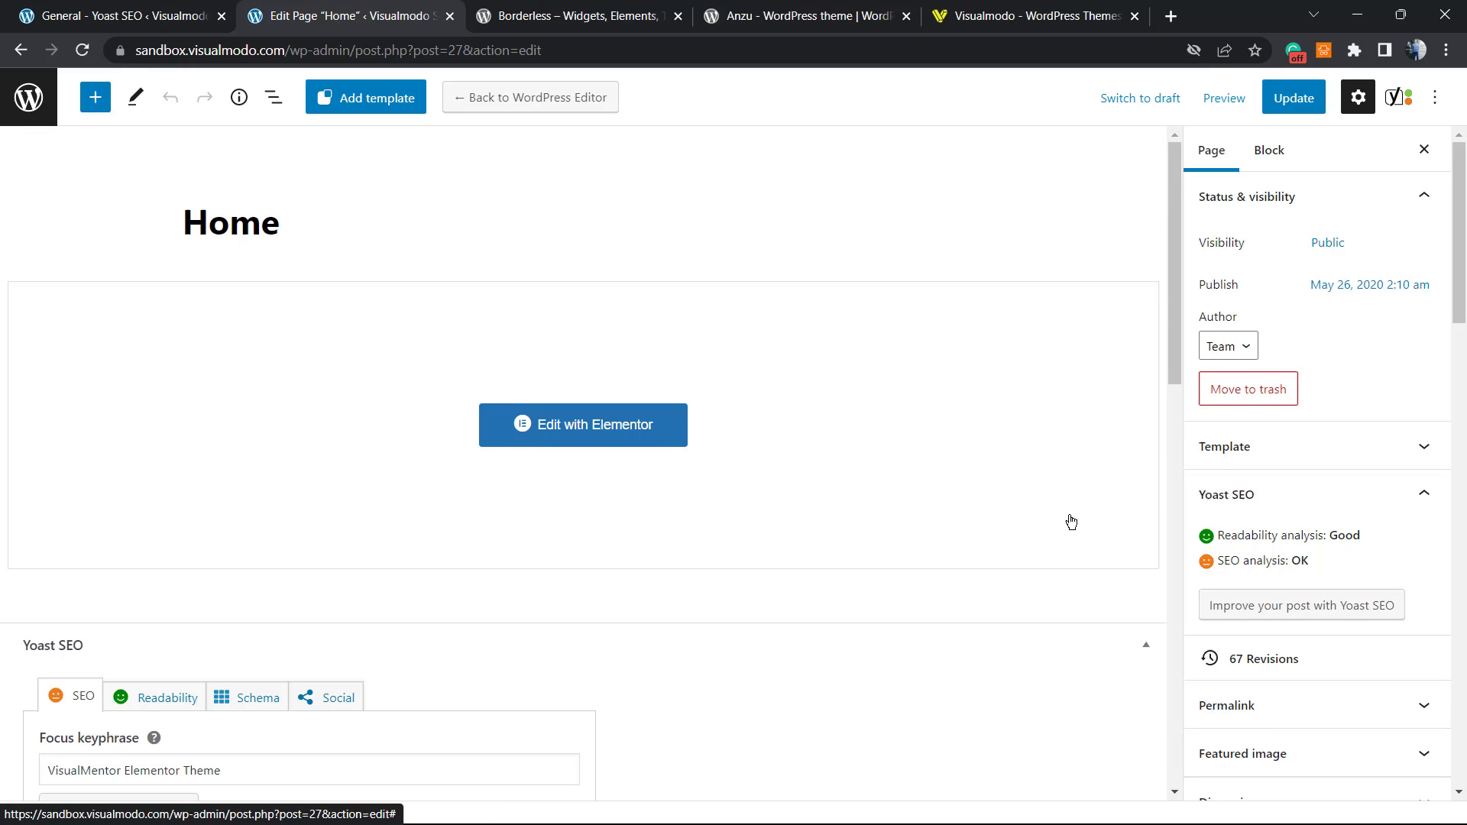
In the Yoast SEO box, replace the SEO title with 'Visualmodo Test Sandbox Website'.
scroll(799, 498, down, 1)
scroll(798, 498, down, 5)
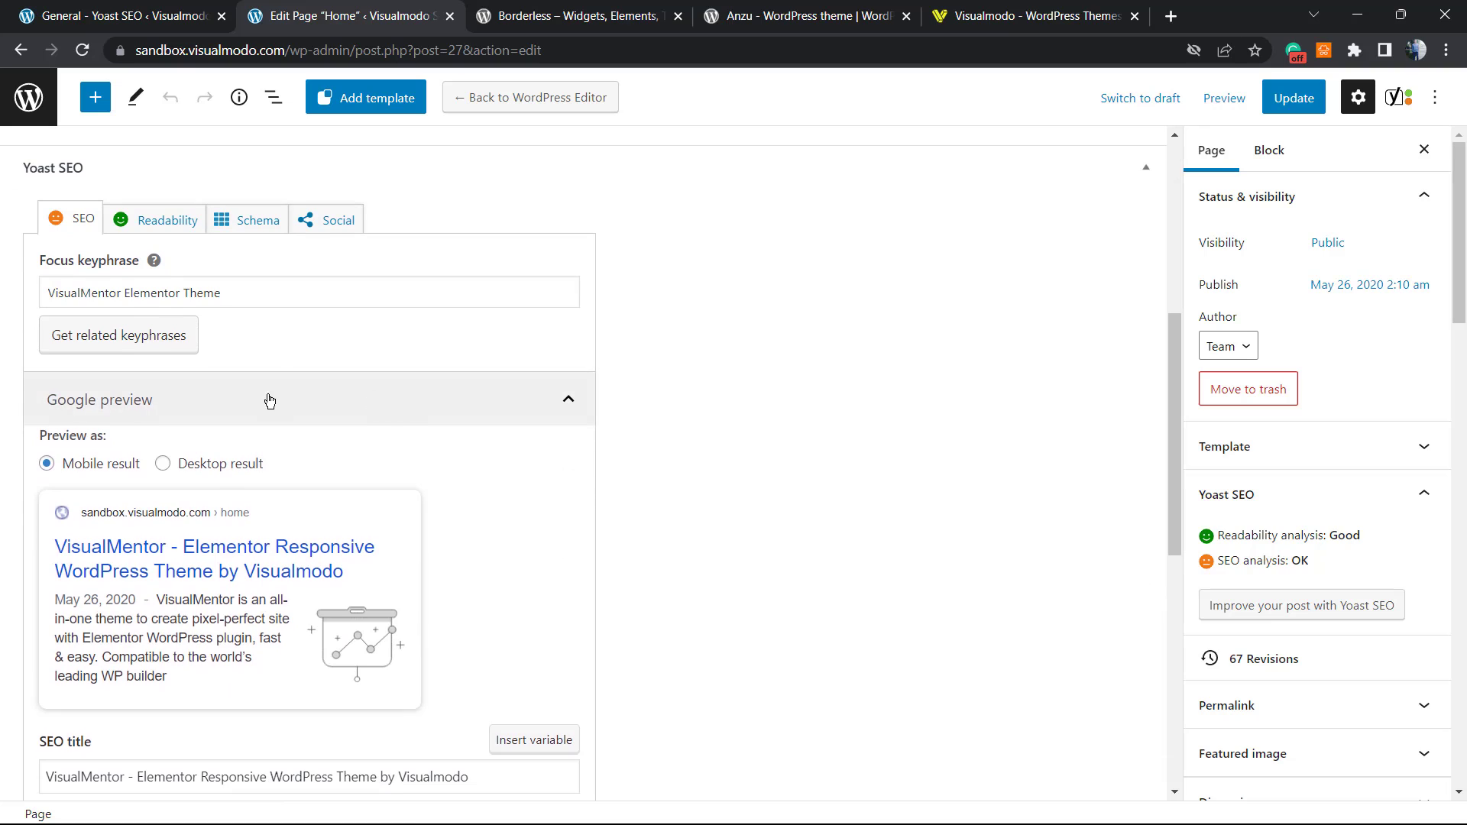
scroll(229, 374, up, 1)
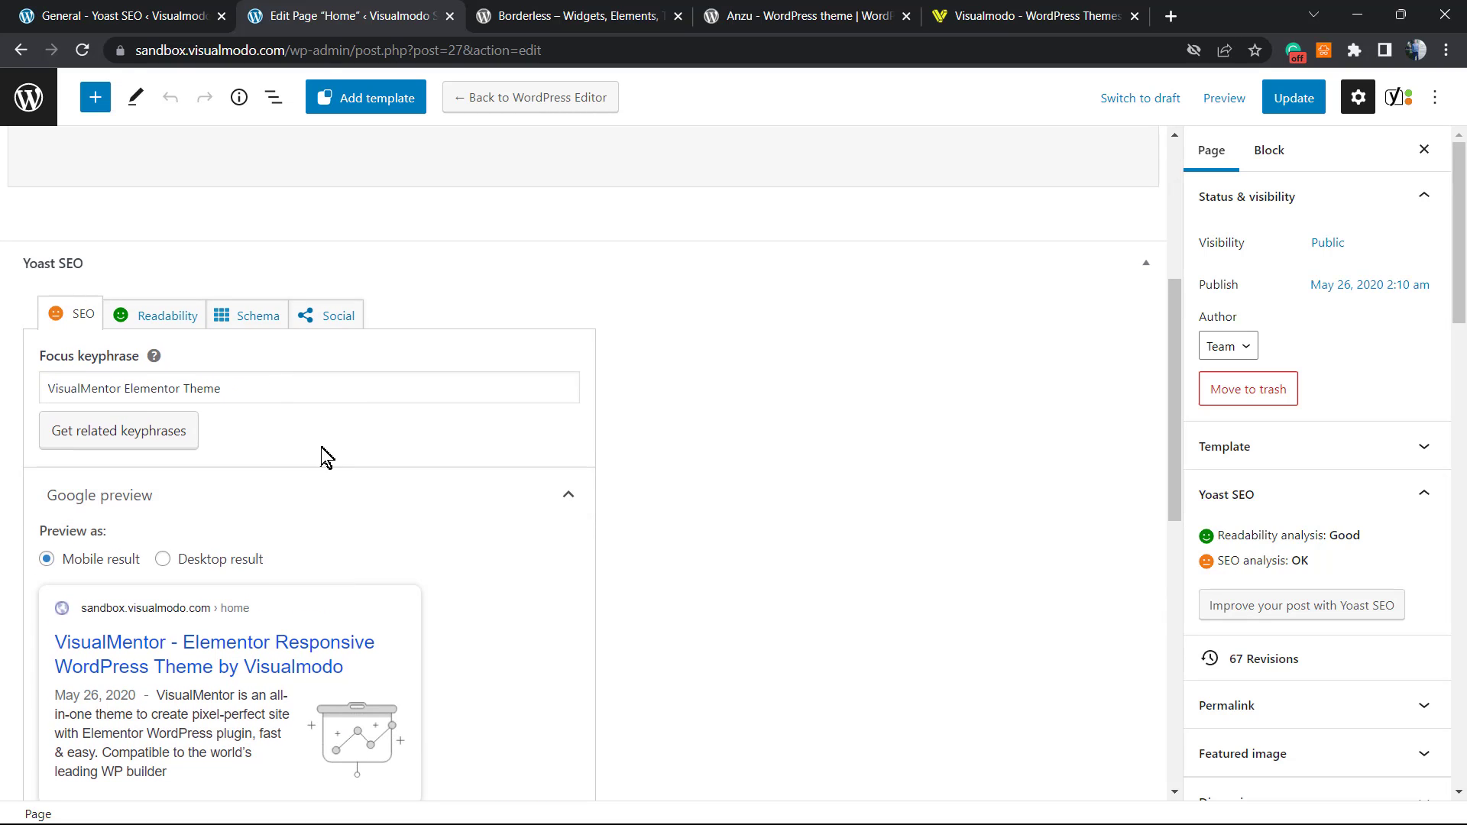
scroll(324, 456, down, 2)
scroll(507, 668, down, 2)
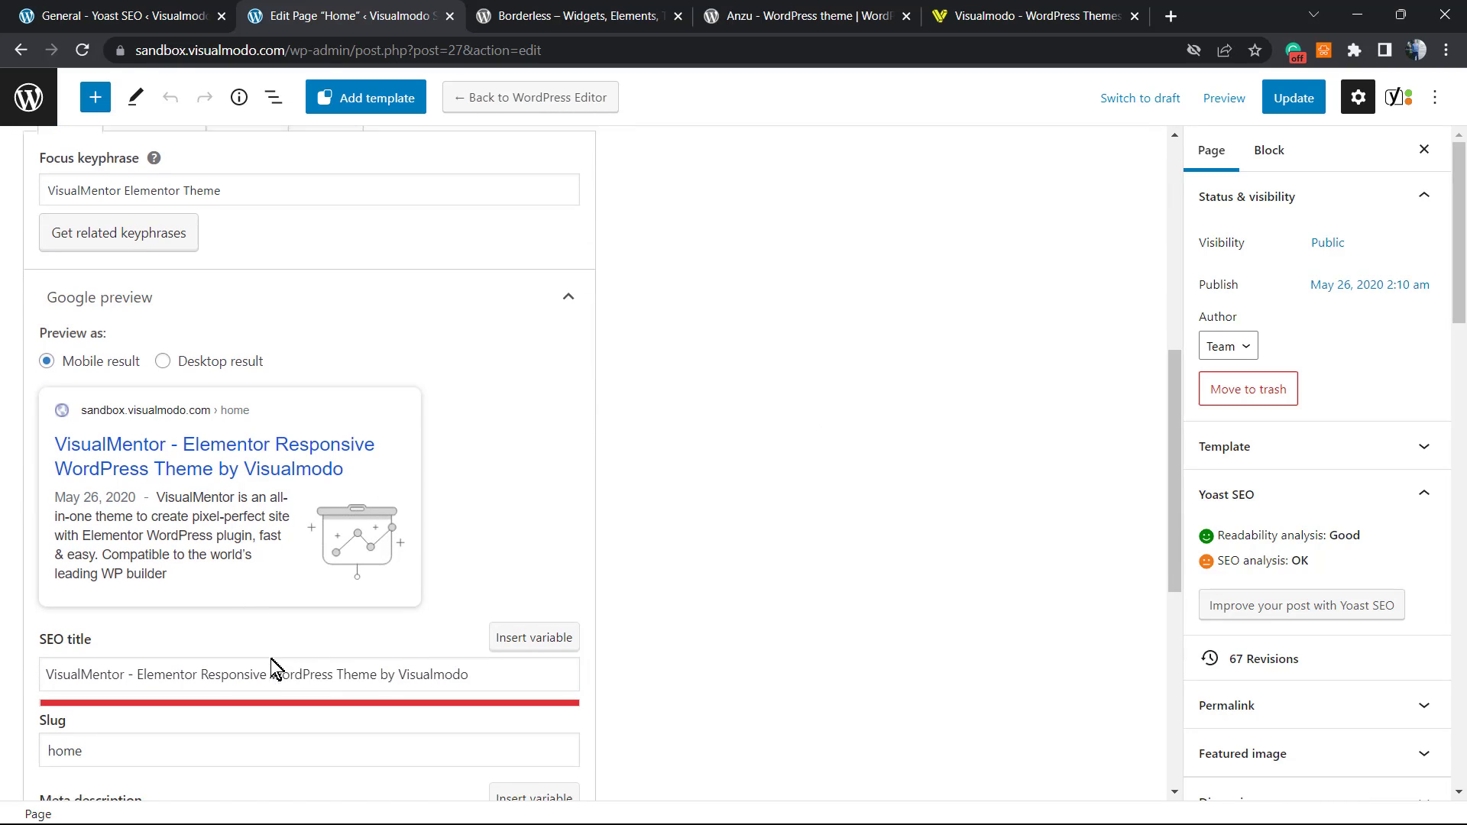
scroll(236, 622, up, 1)
scroll(230, 622, down, 1)
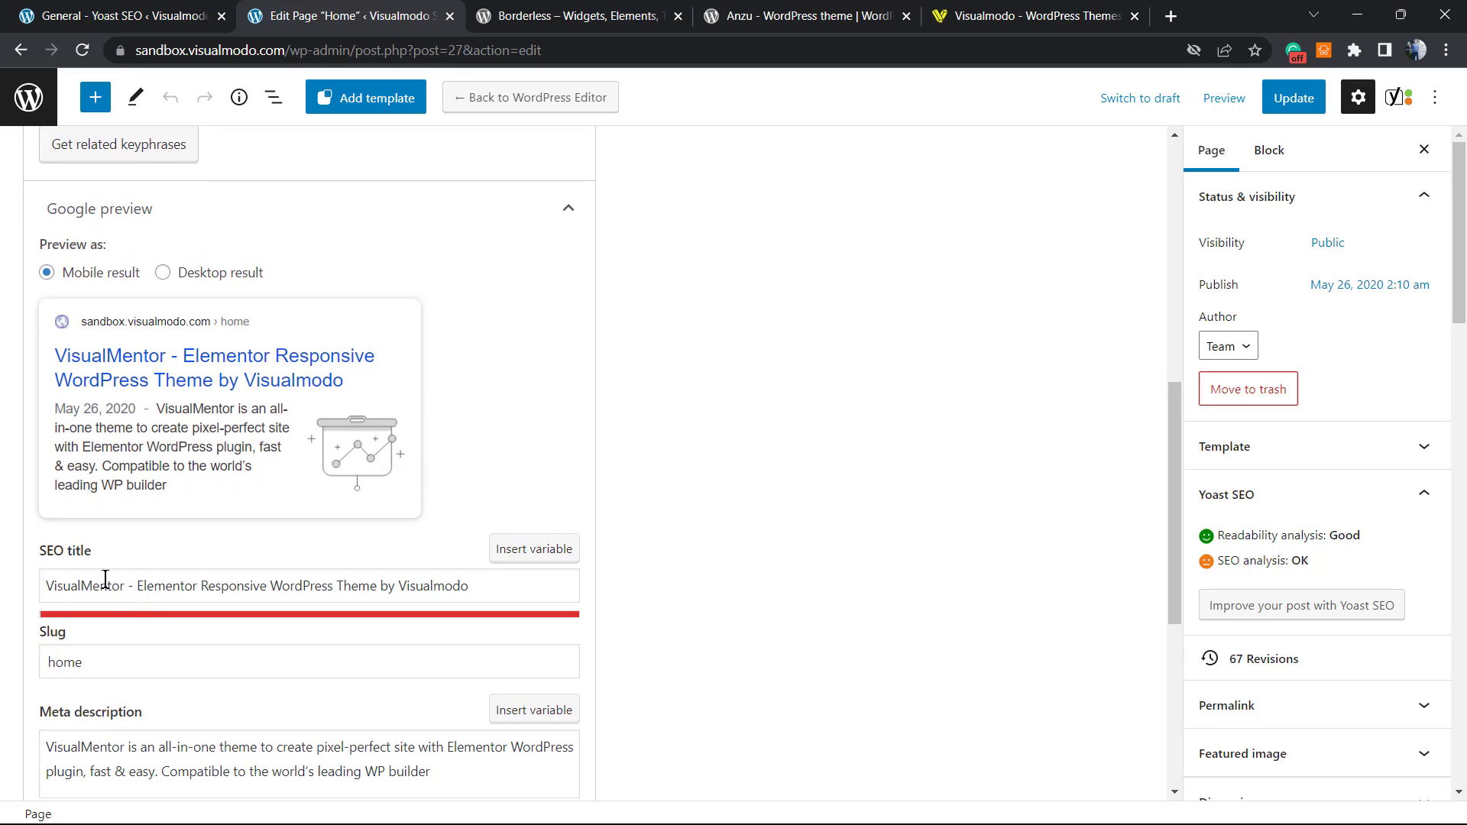
drag(89, 557, 38, 550)
click(103, 557)
click(324, 595)
key(ctrl+a)
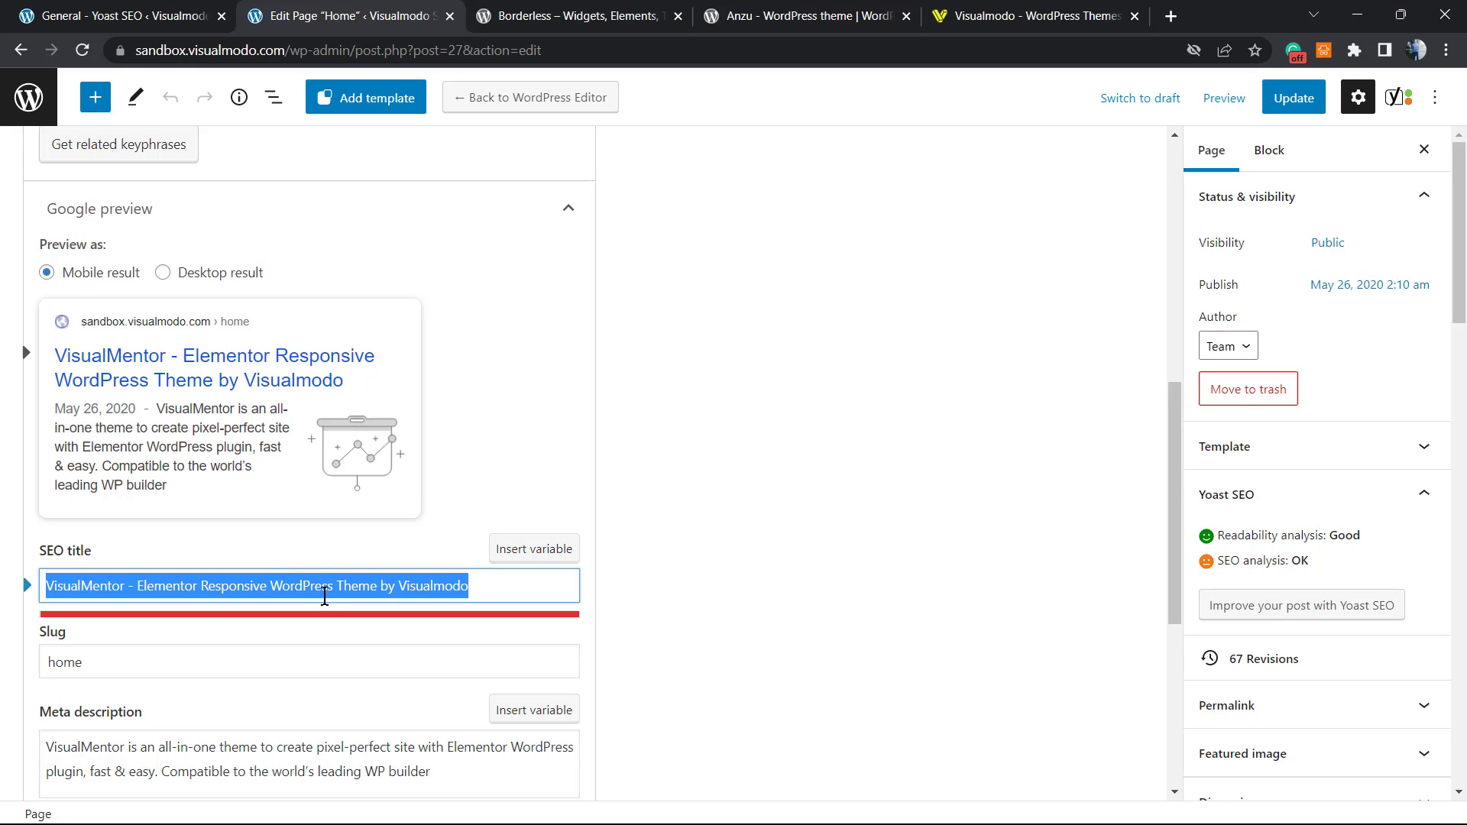
key(BackSpace)
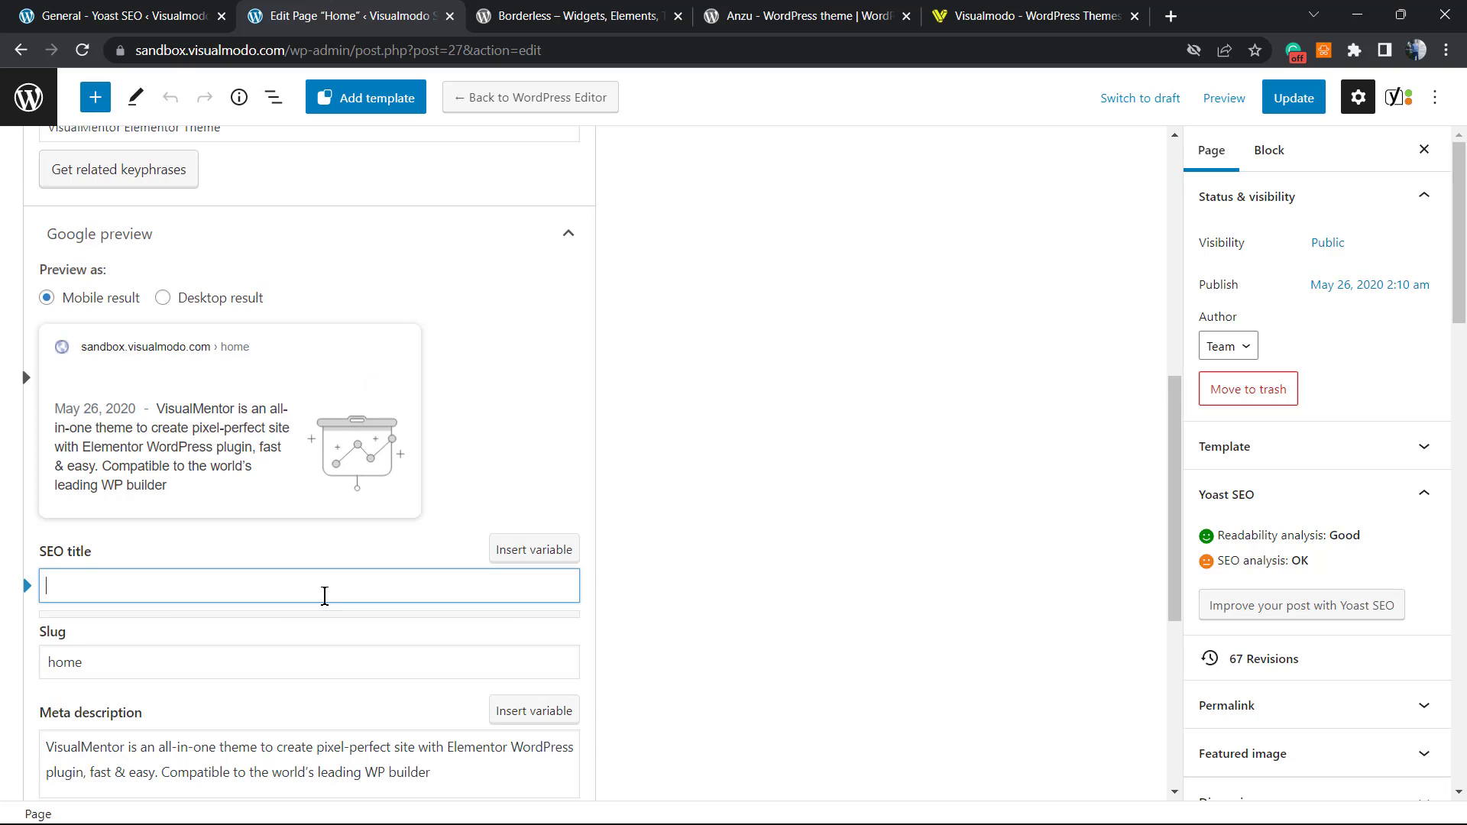
text(Visualmodo )
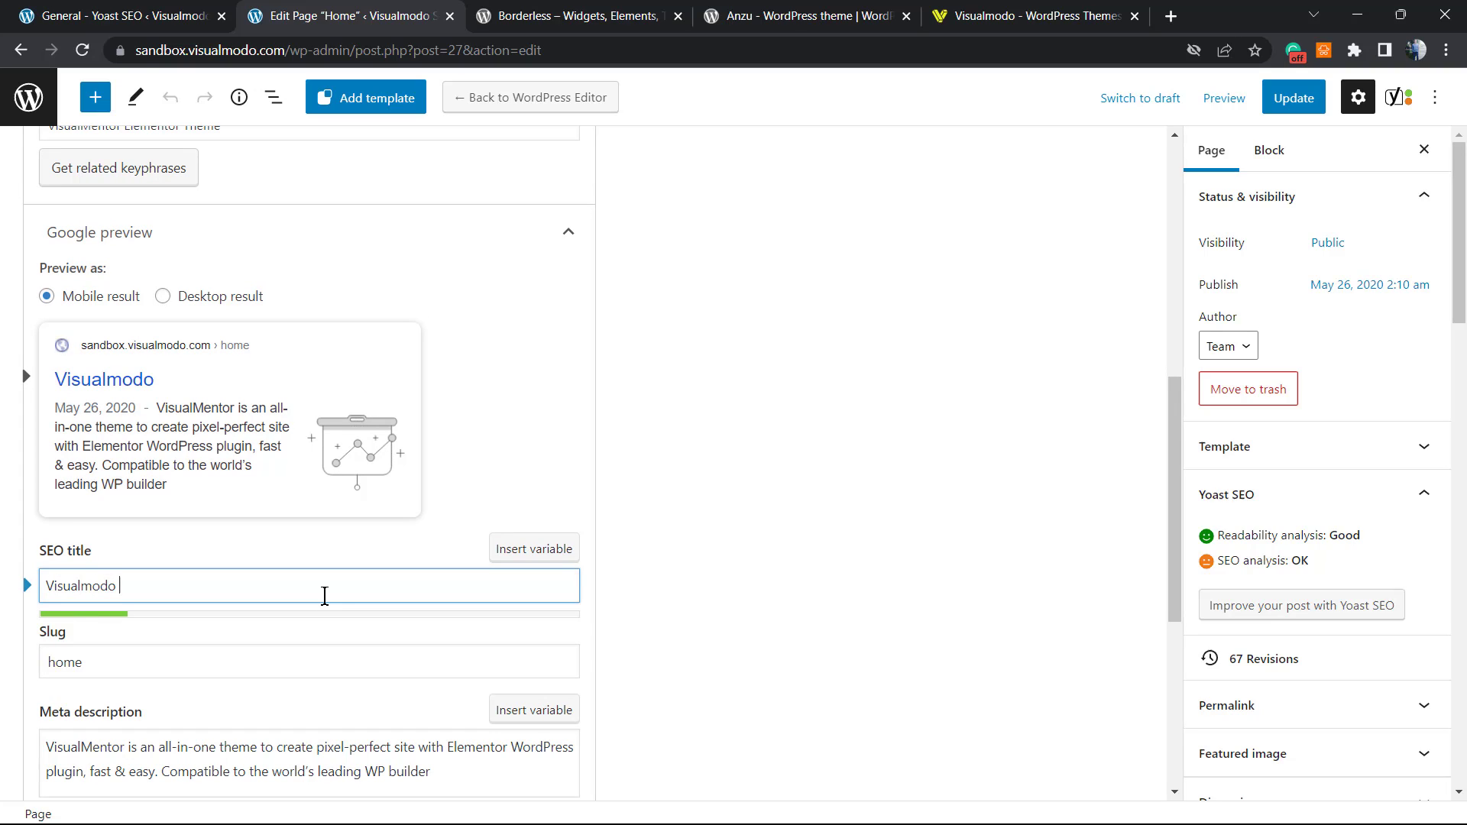
text(Test Sandb)
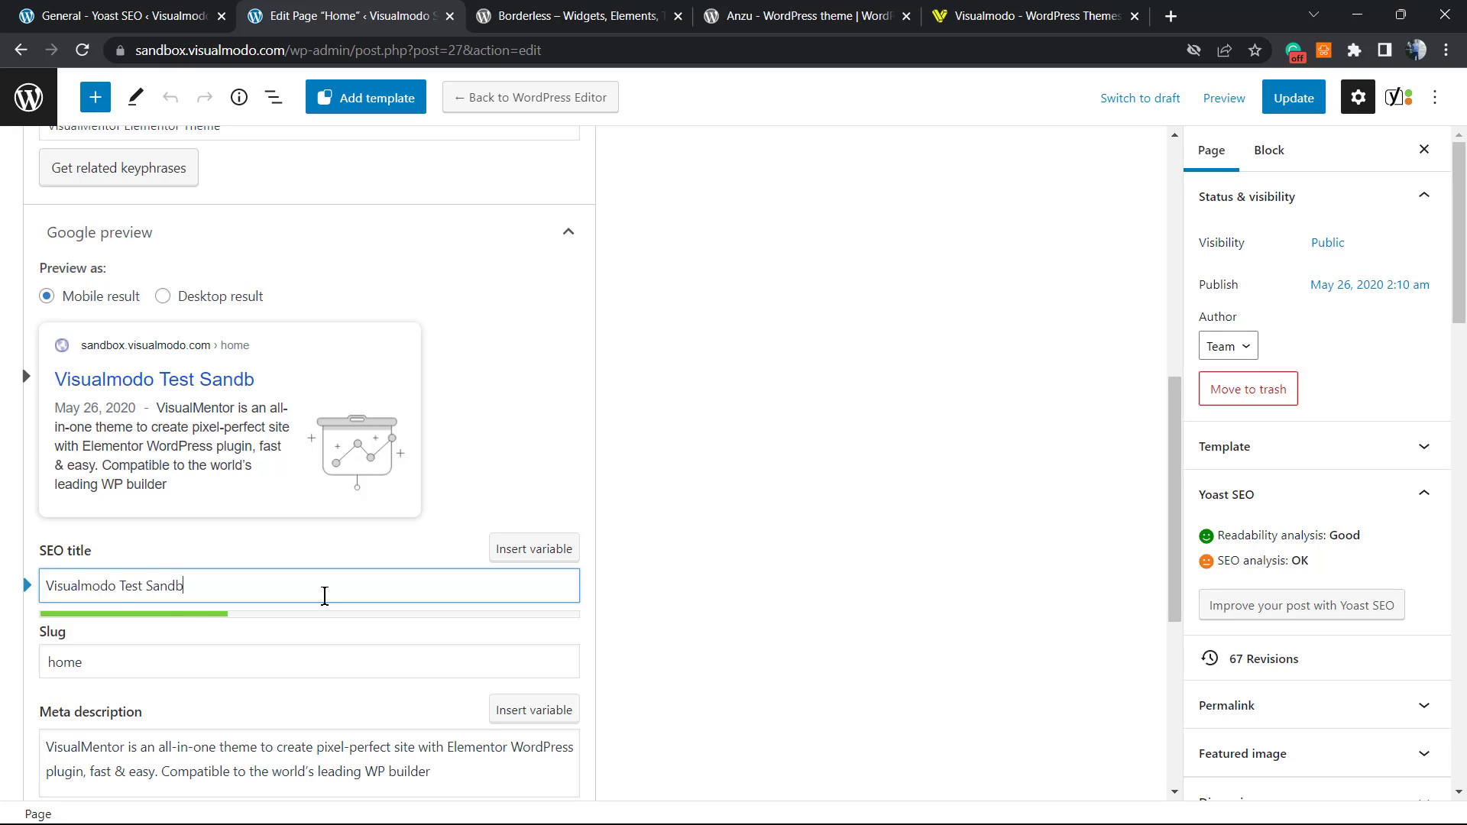
text(ox Website)
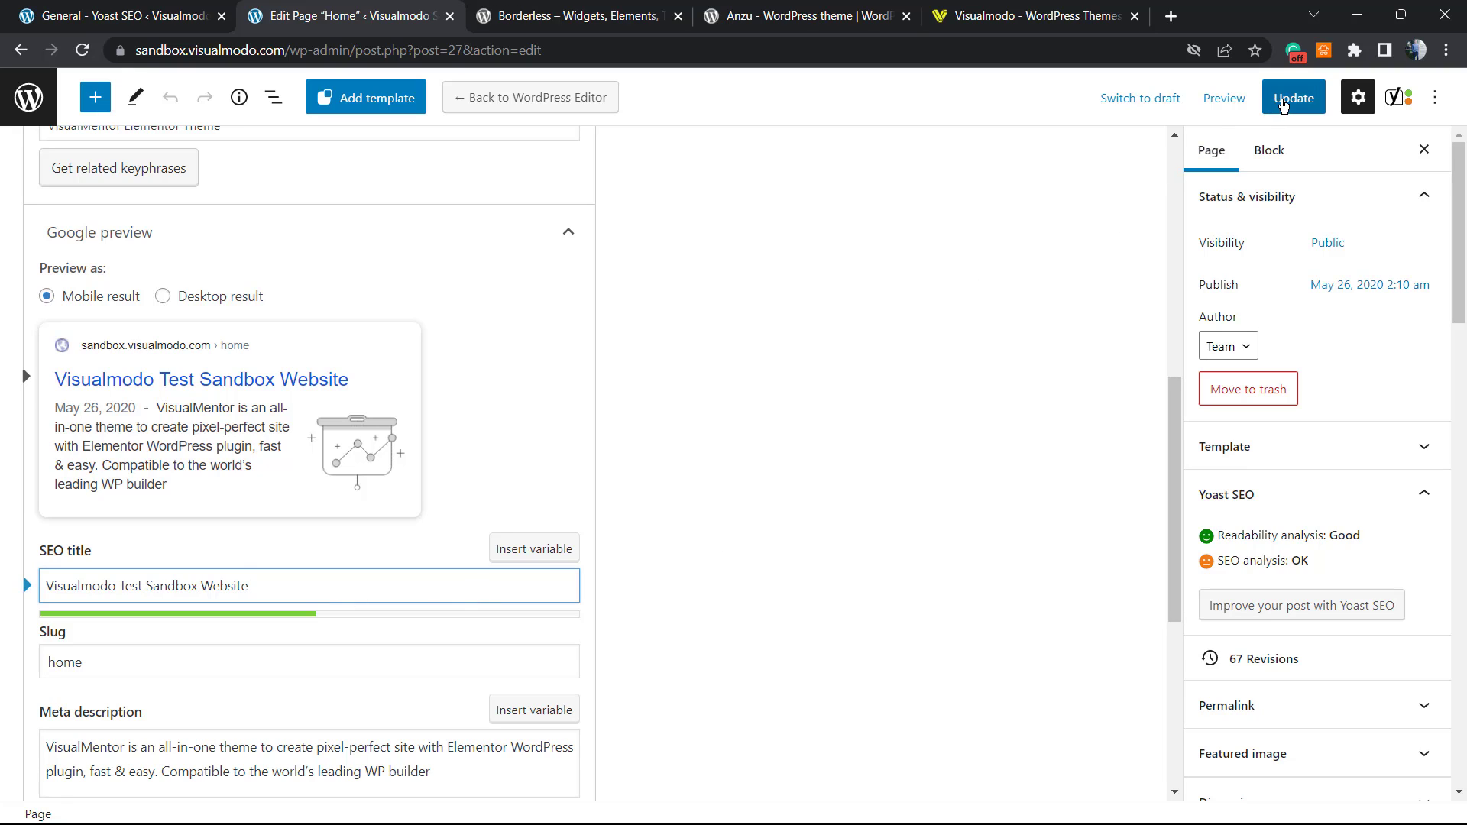
Update the Home page, open the live page in a new tab, and return to the editor.
click(1283, 105)
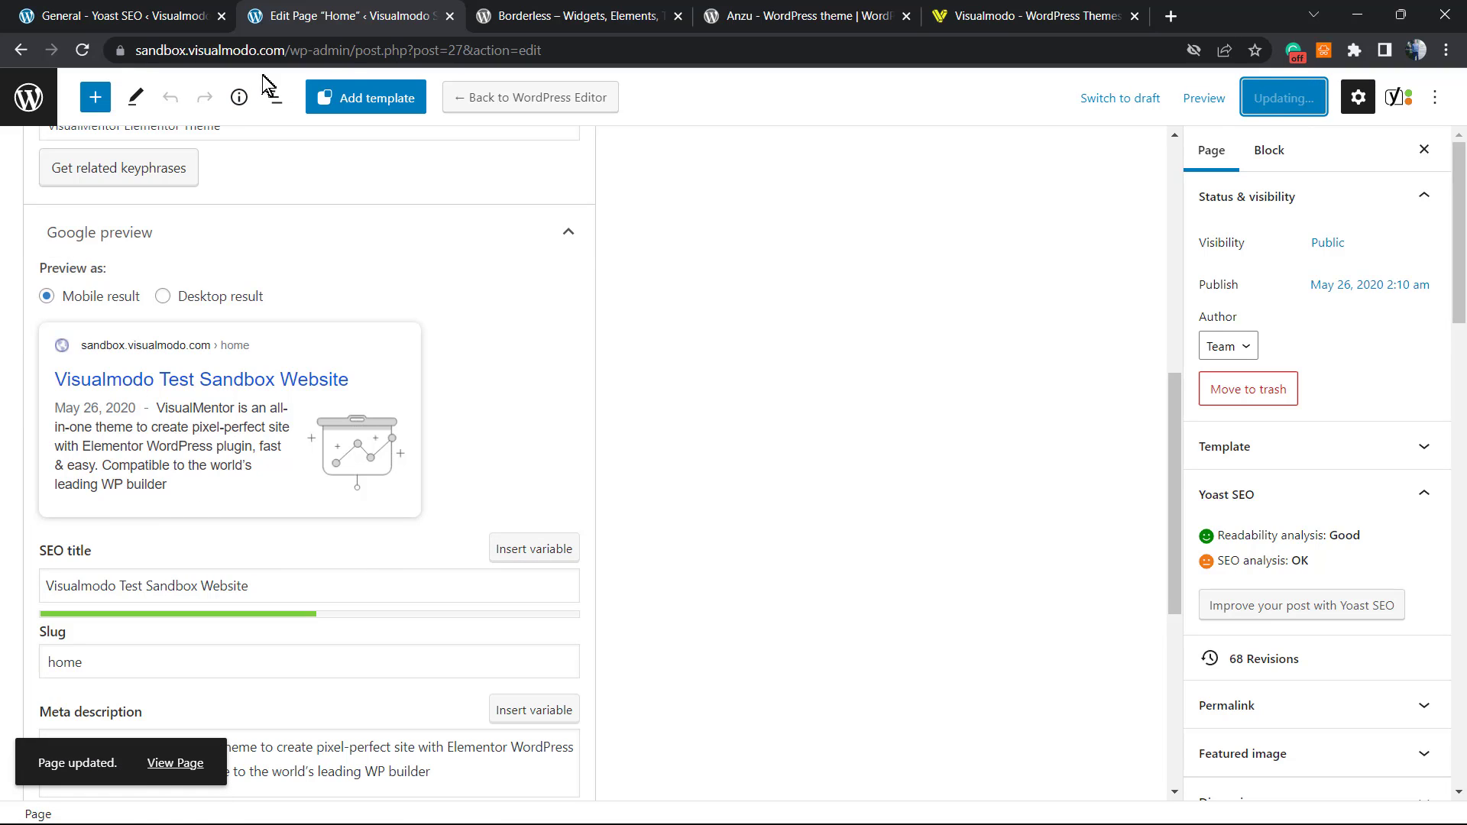
right_click(169, 770)
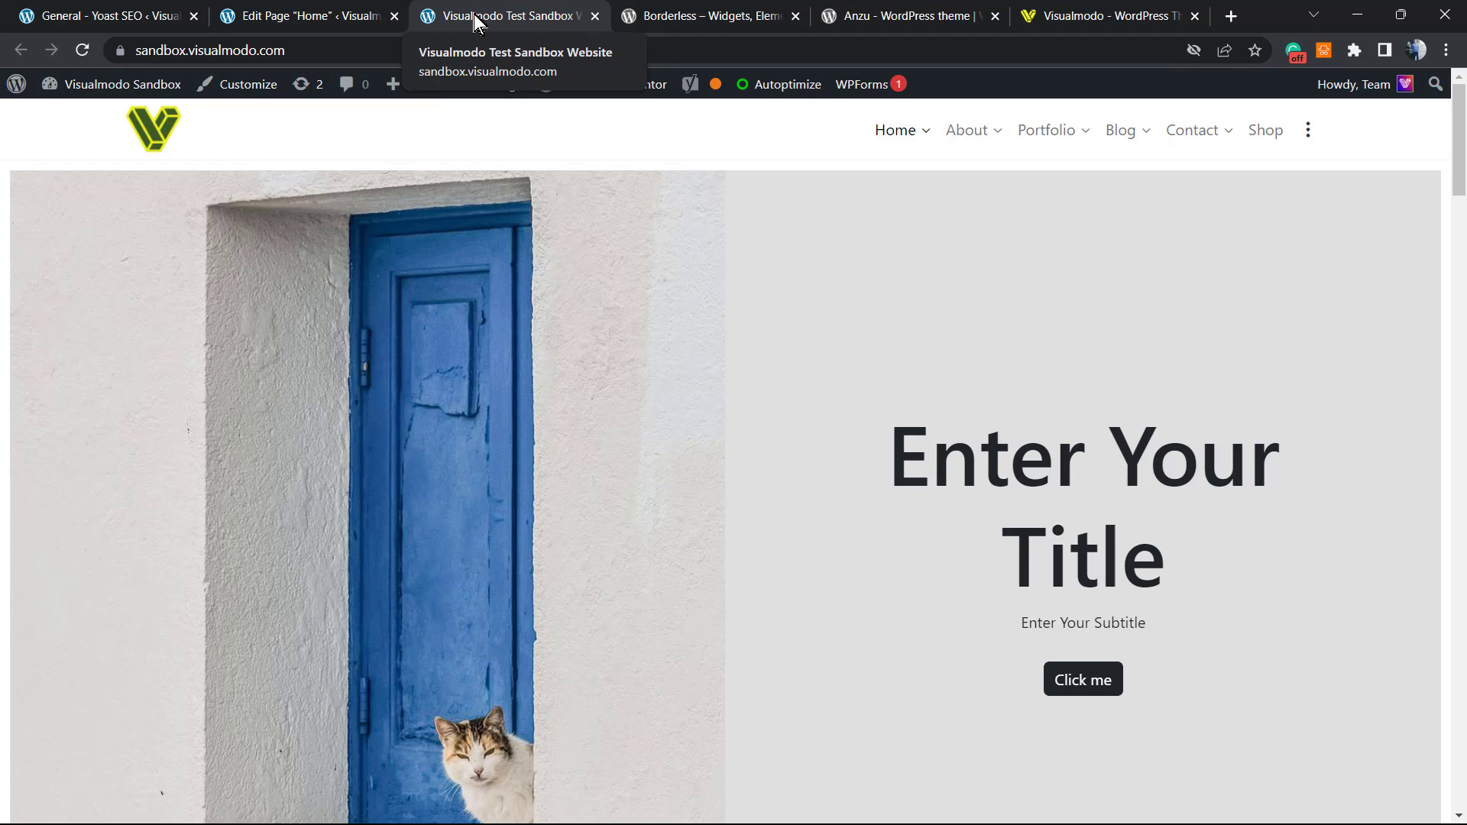
click(337, 16)
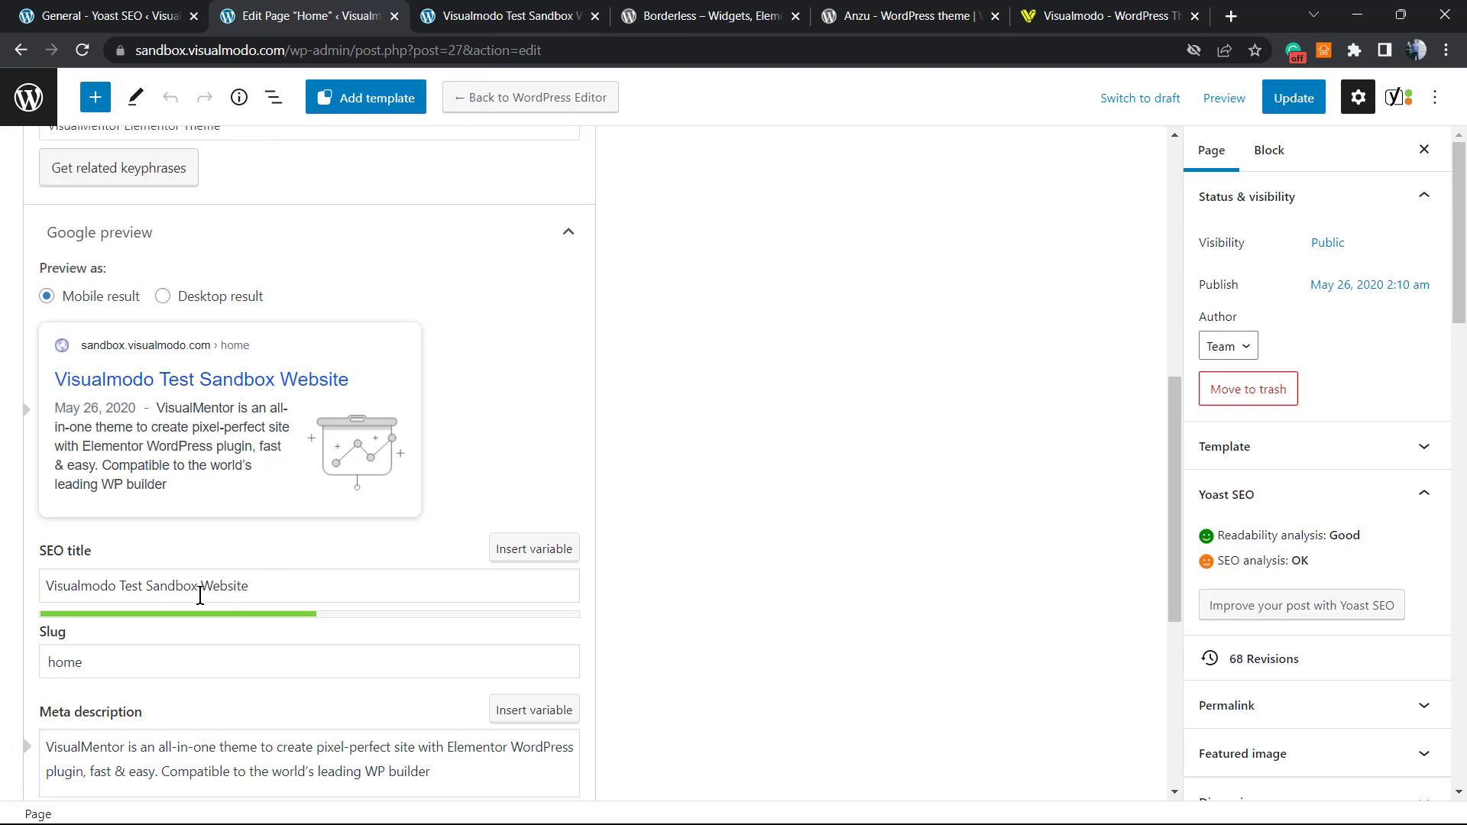
Insert '- ' before 'Sandbox' to make the SEO title 'Visualmodo Test - Sandbox Website' and update.
click(149, 585)
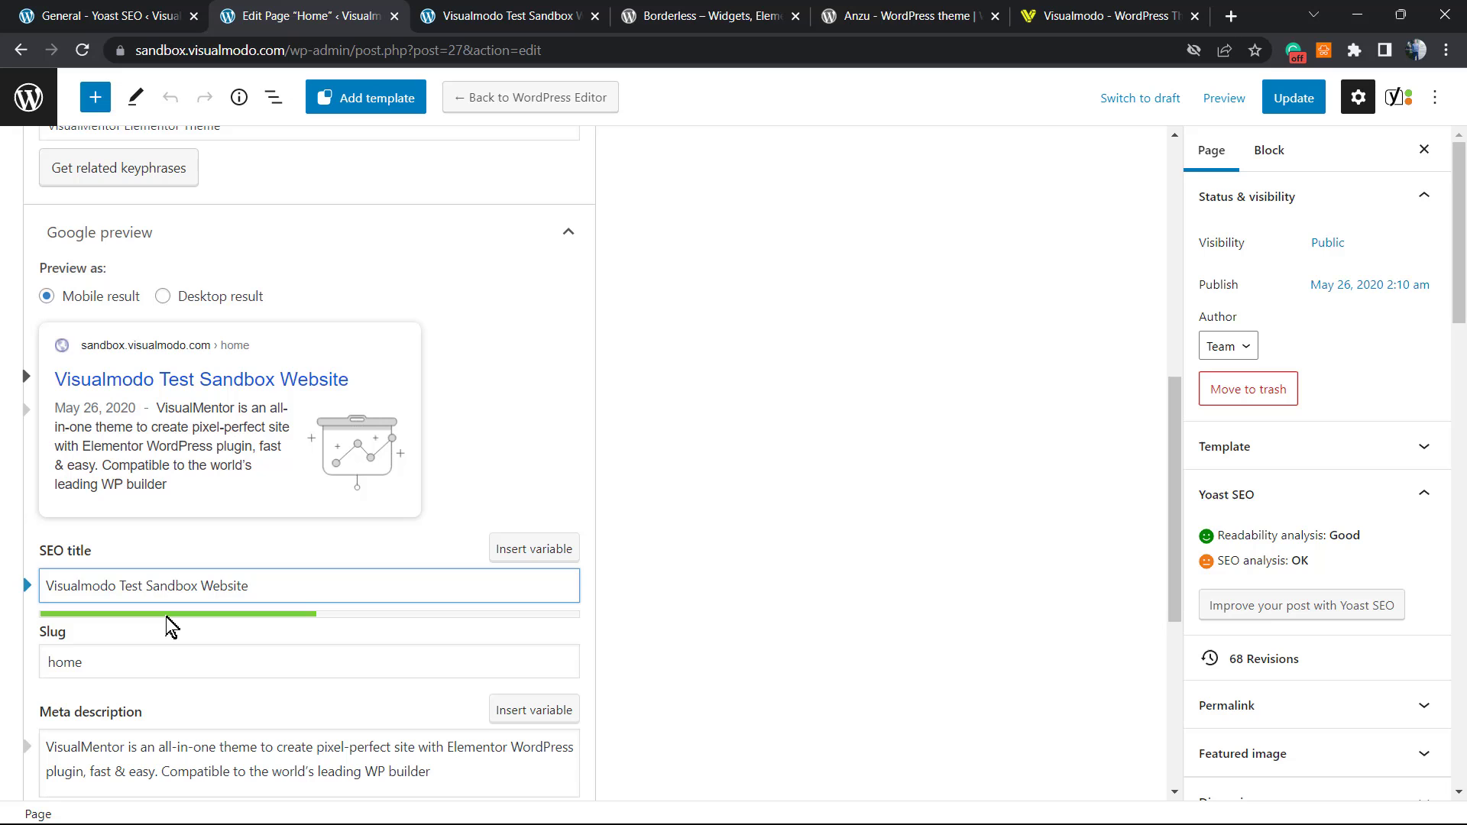
text(-)
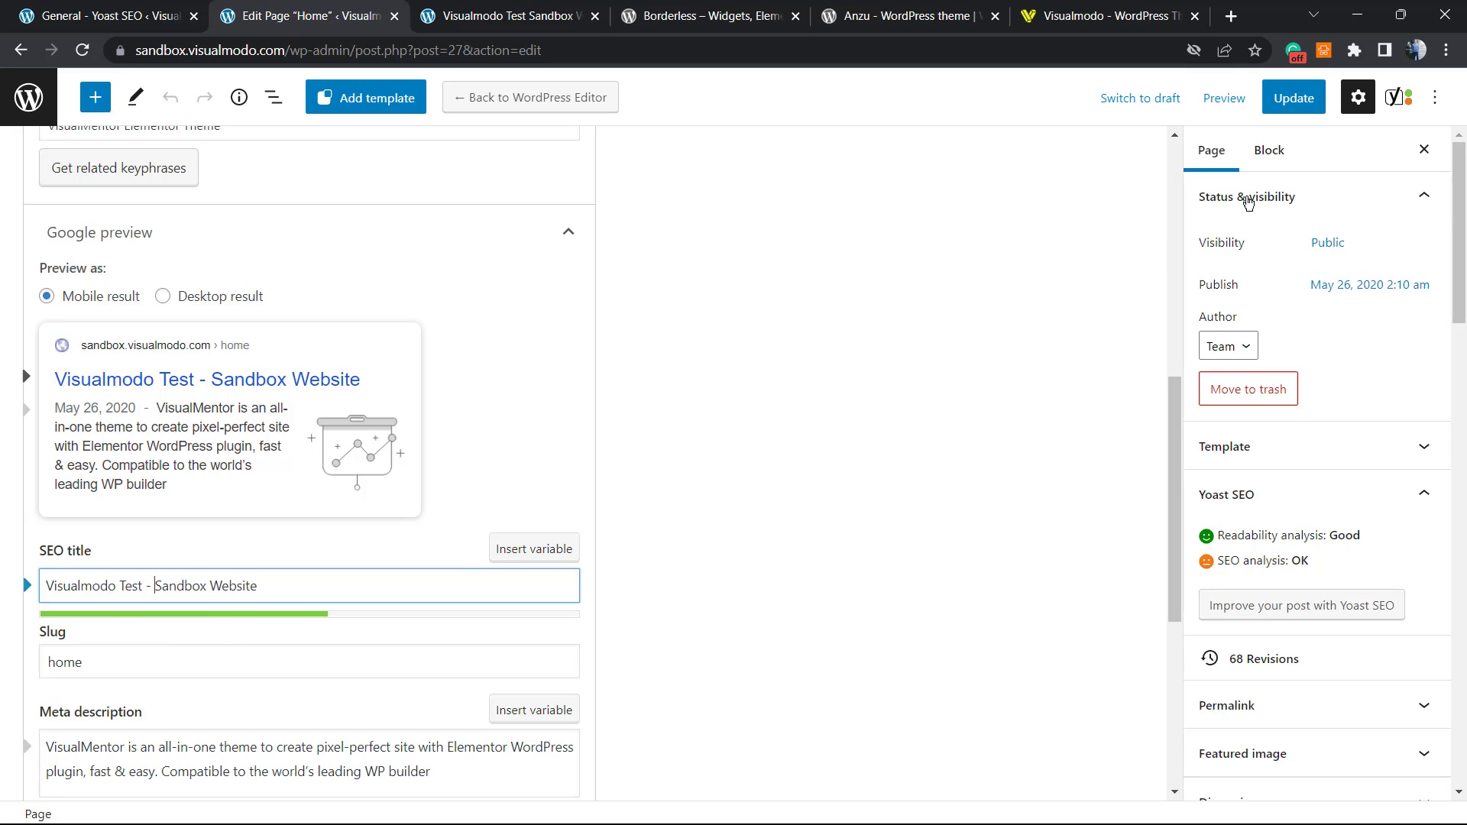
click(1292, 98)
Reload the live site tab twice to confirm the new title, then go back to the editor.
click(489, 16)
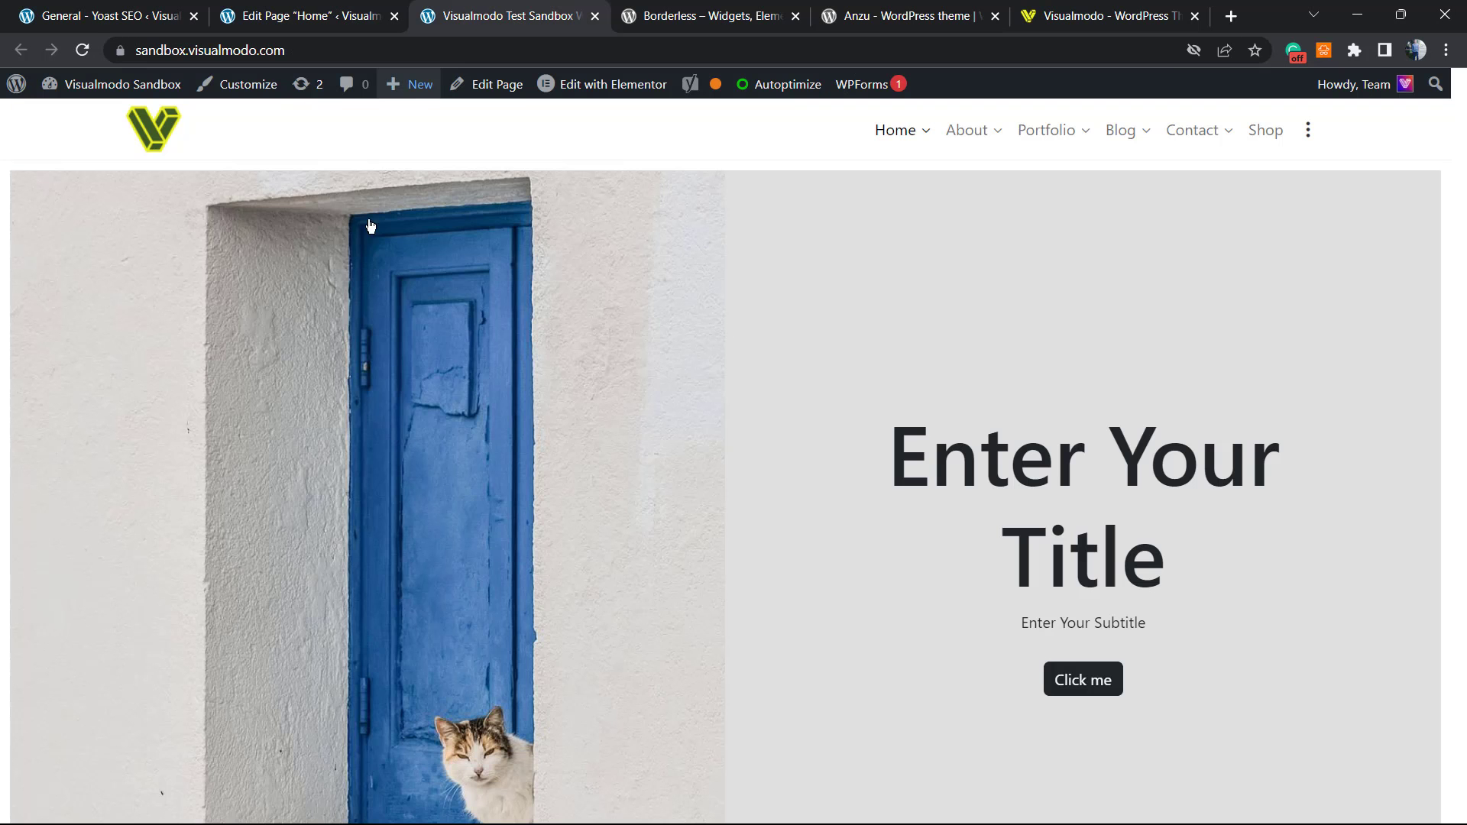
key(F5)
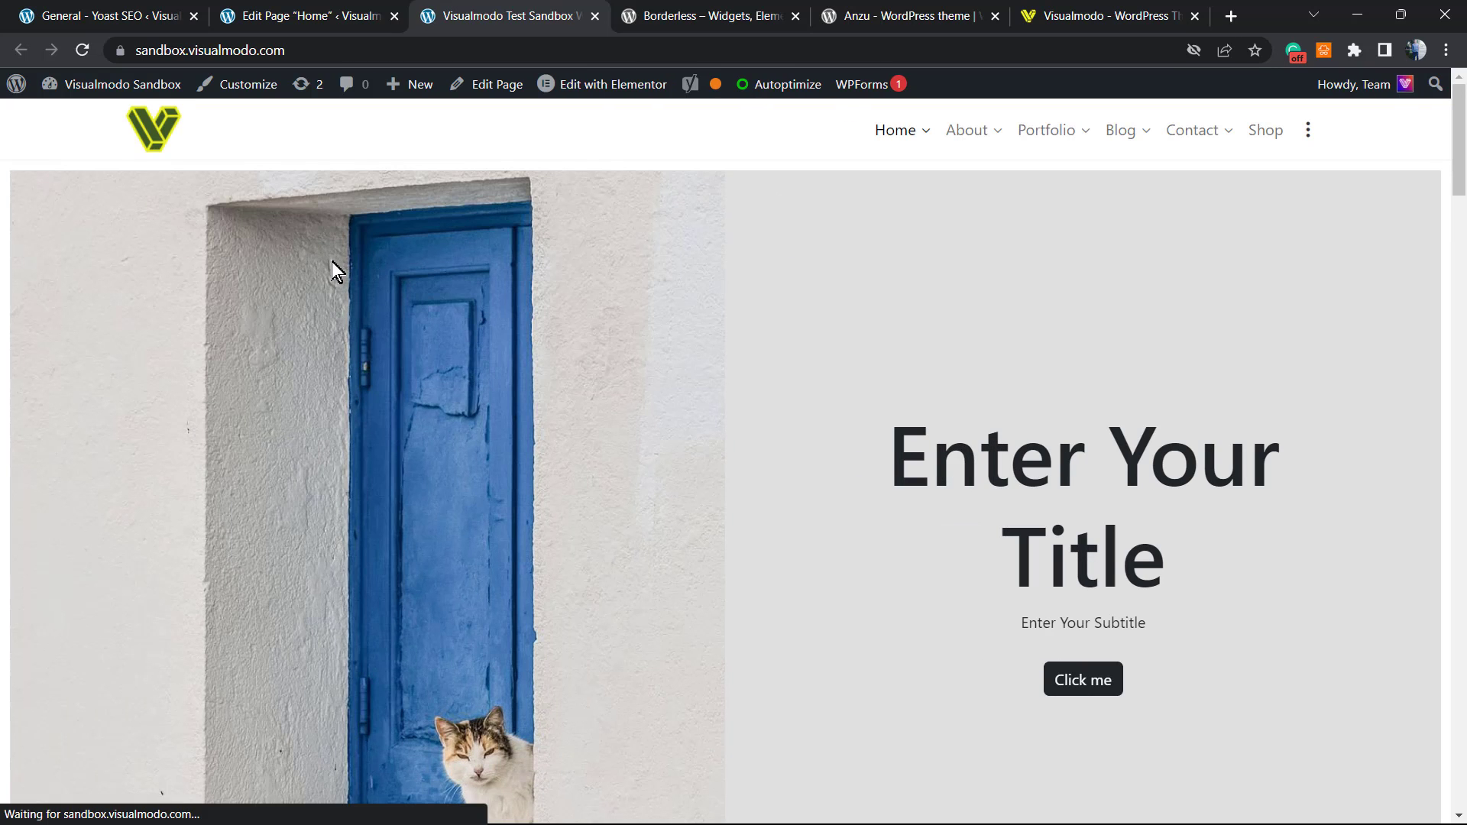
key(F5)
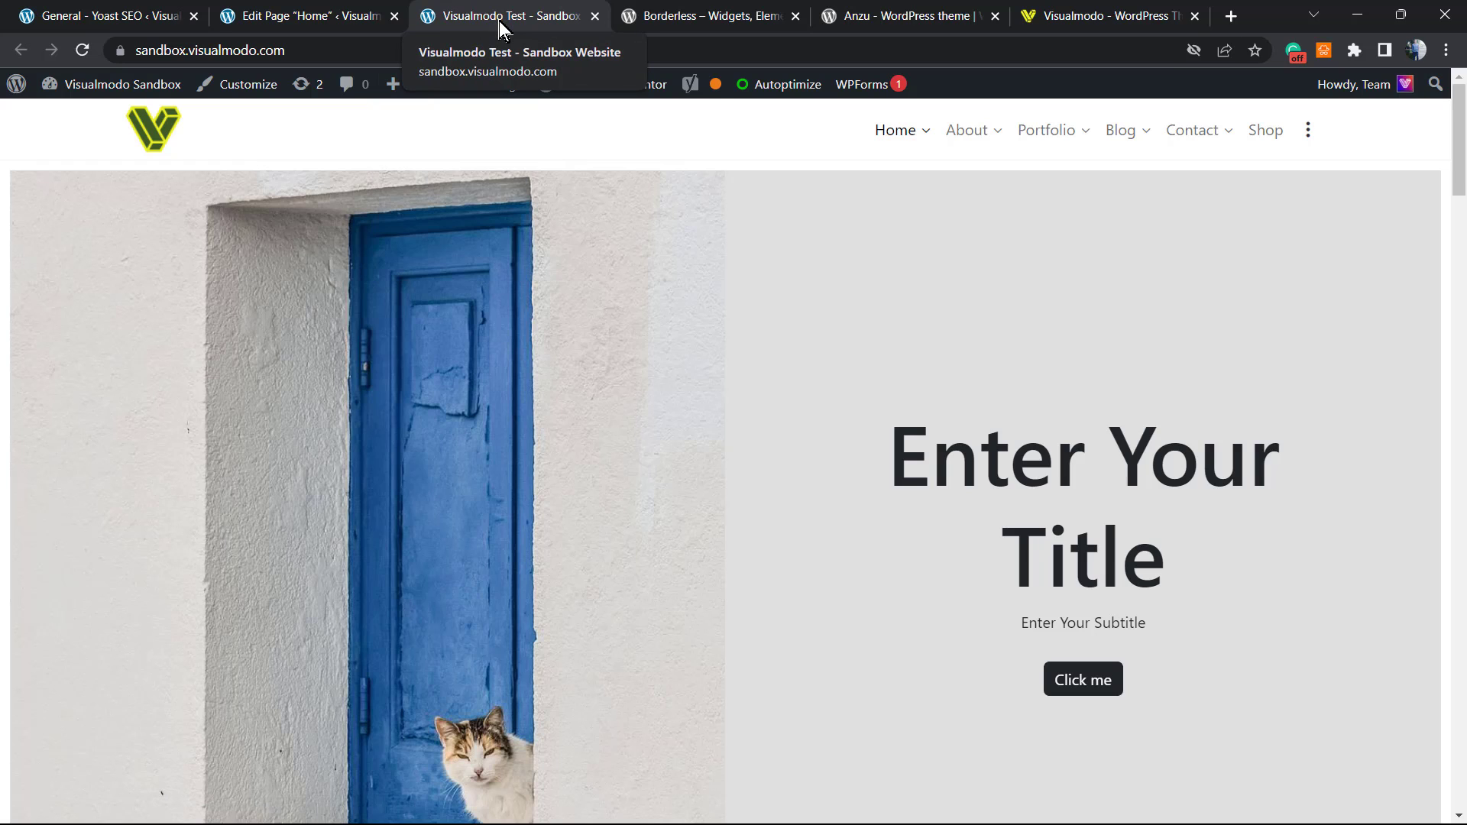
click(376, 16)
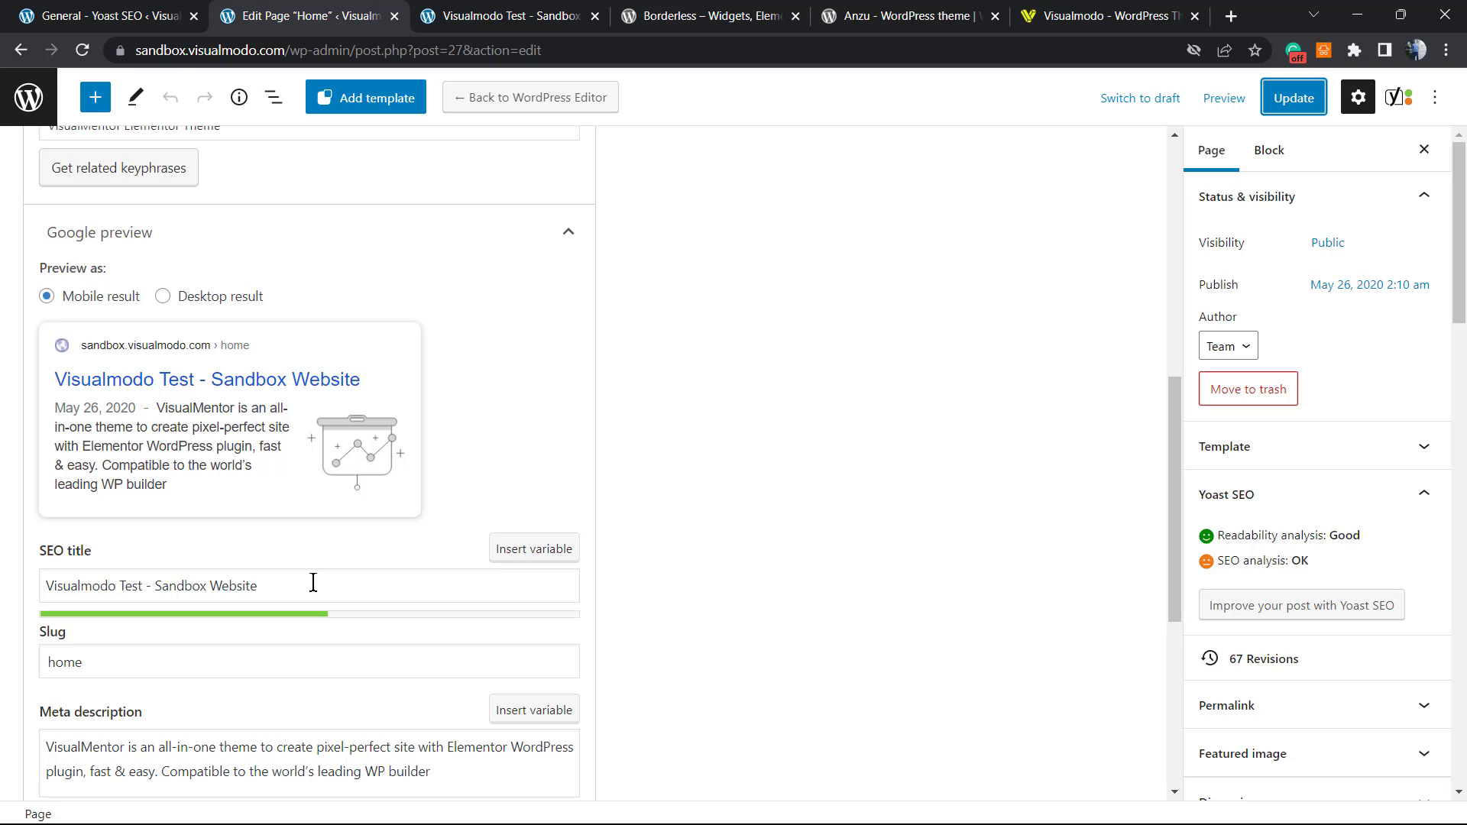
Rewrite the Home page's SEO title text to 'Test Website'.
click(339, 592)
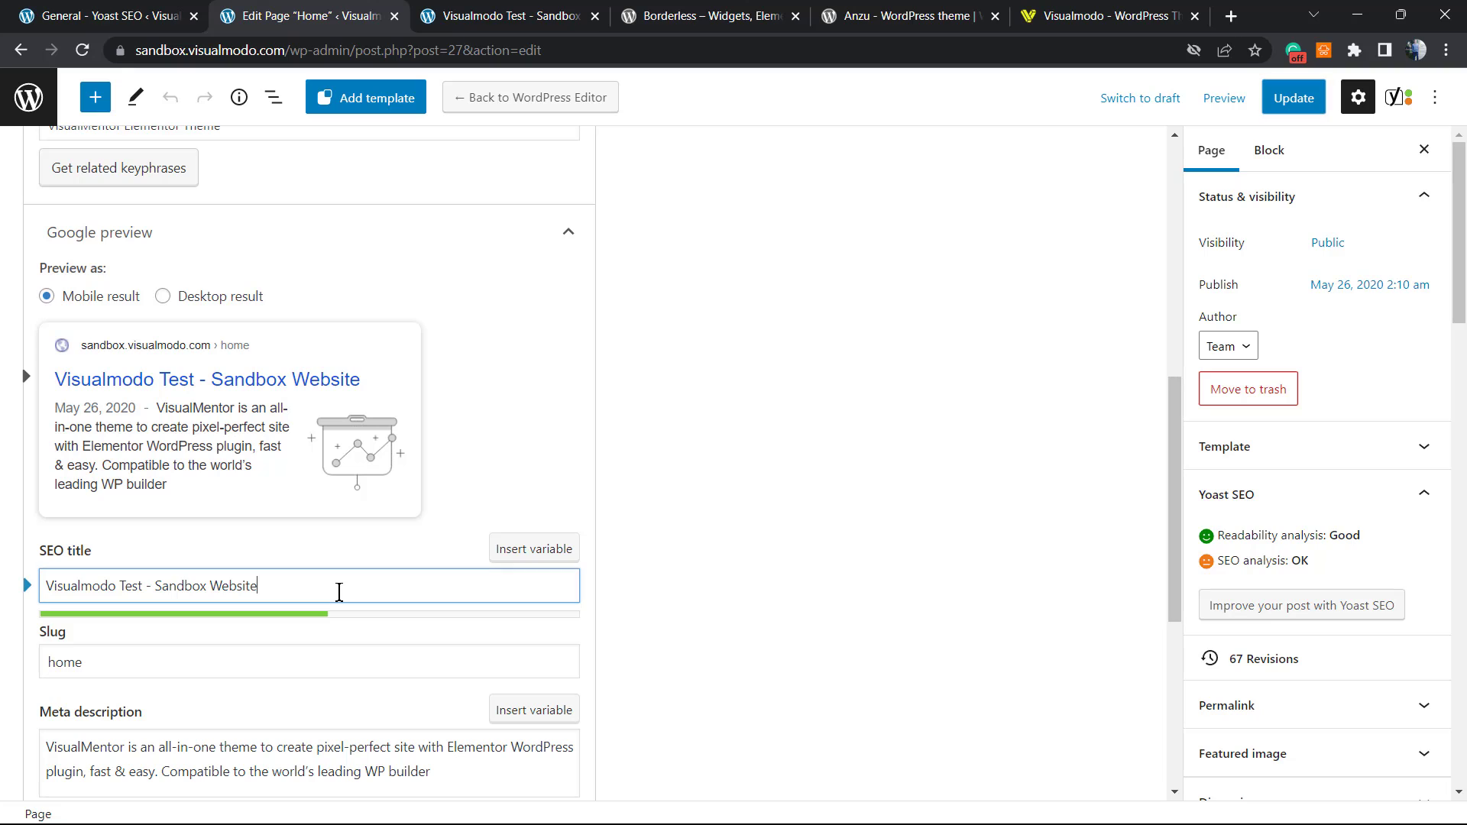
click(525, 562)
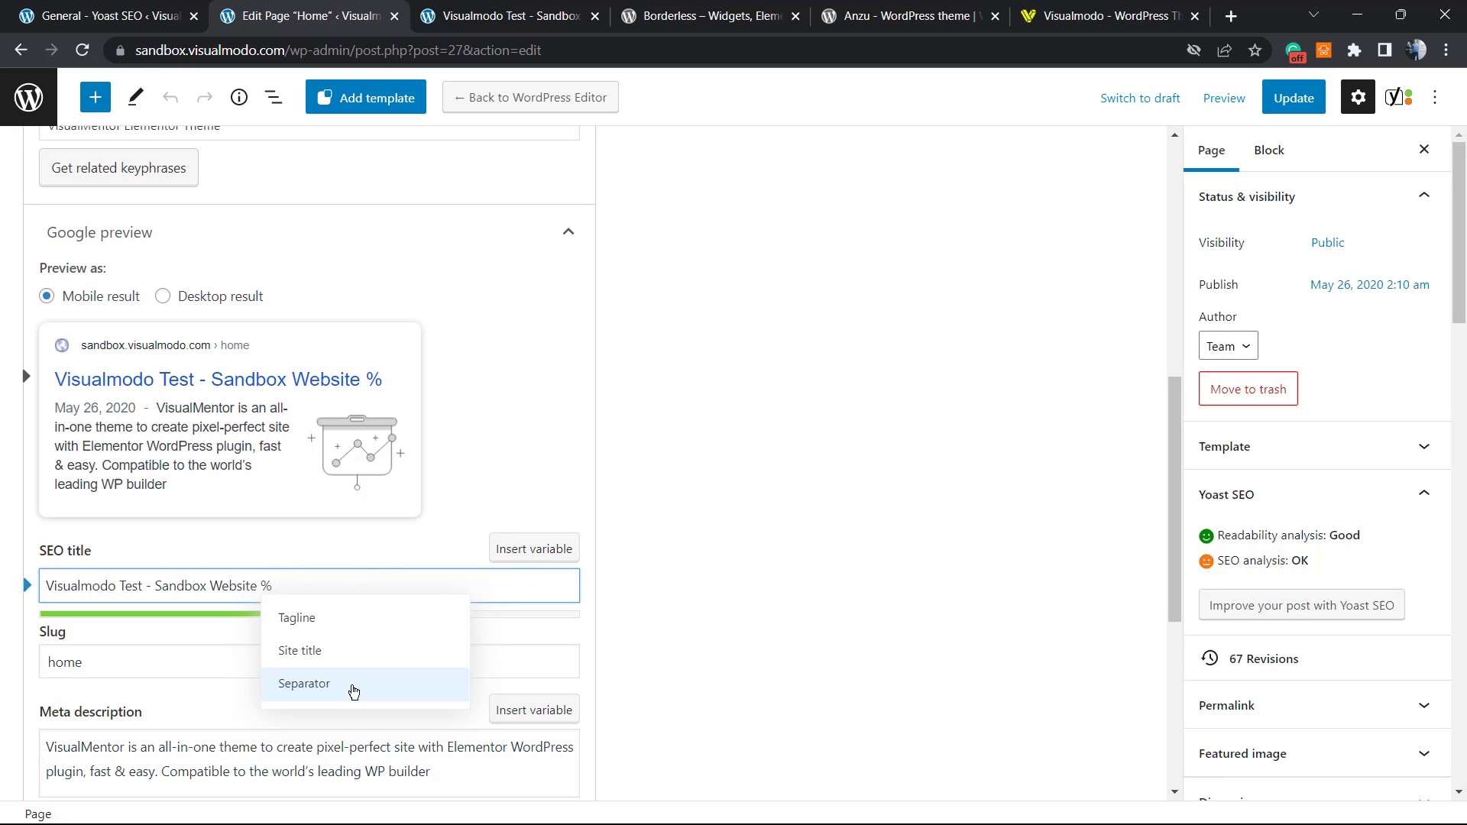
click(159, 586)
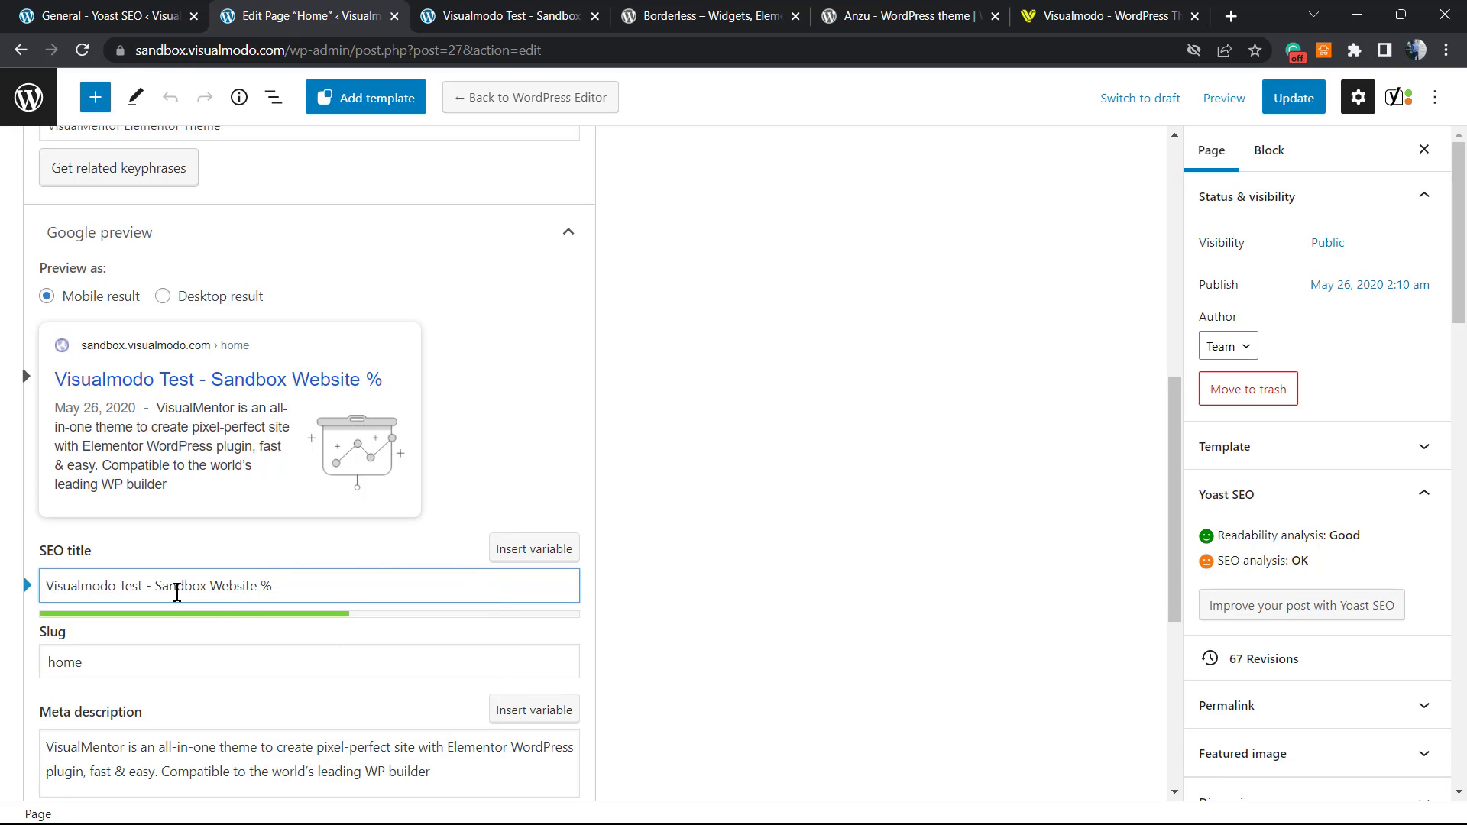
drag(161, 586, 348, 585)
text(=)
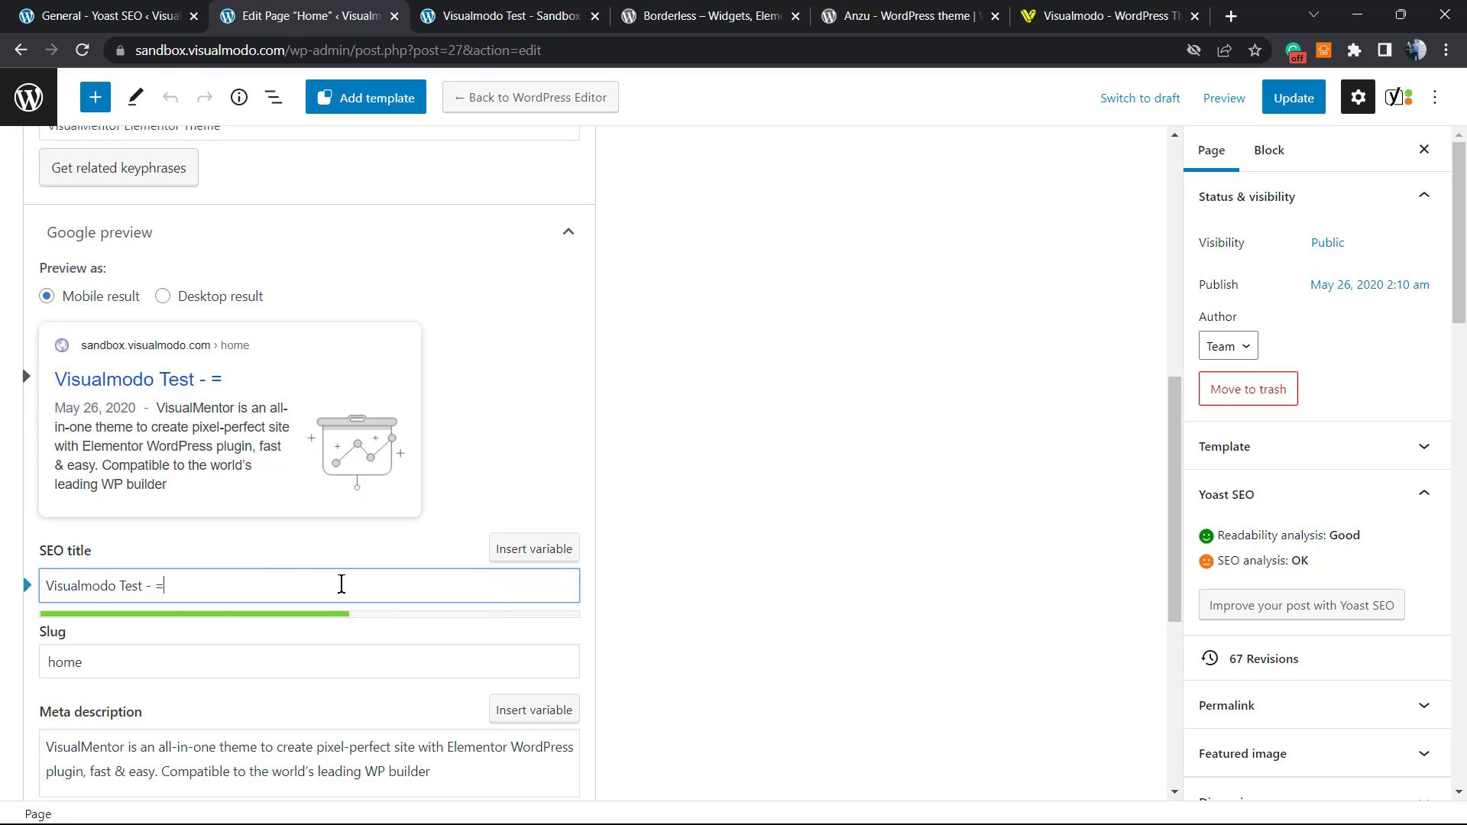
key(BackSpace)
key(BackSpace)
key(BackSpace)
key(BackSpace)
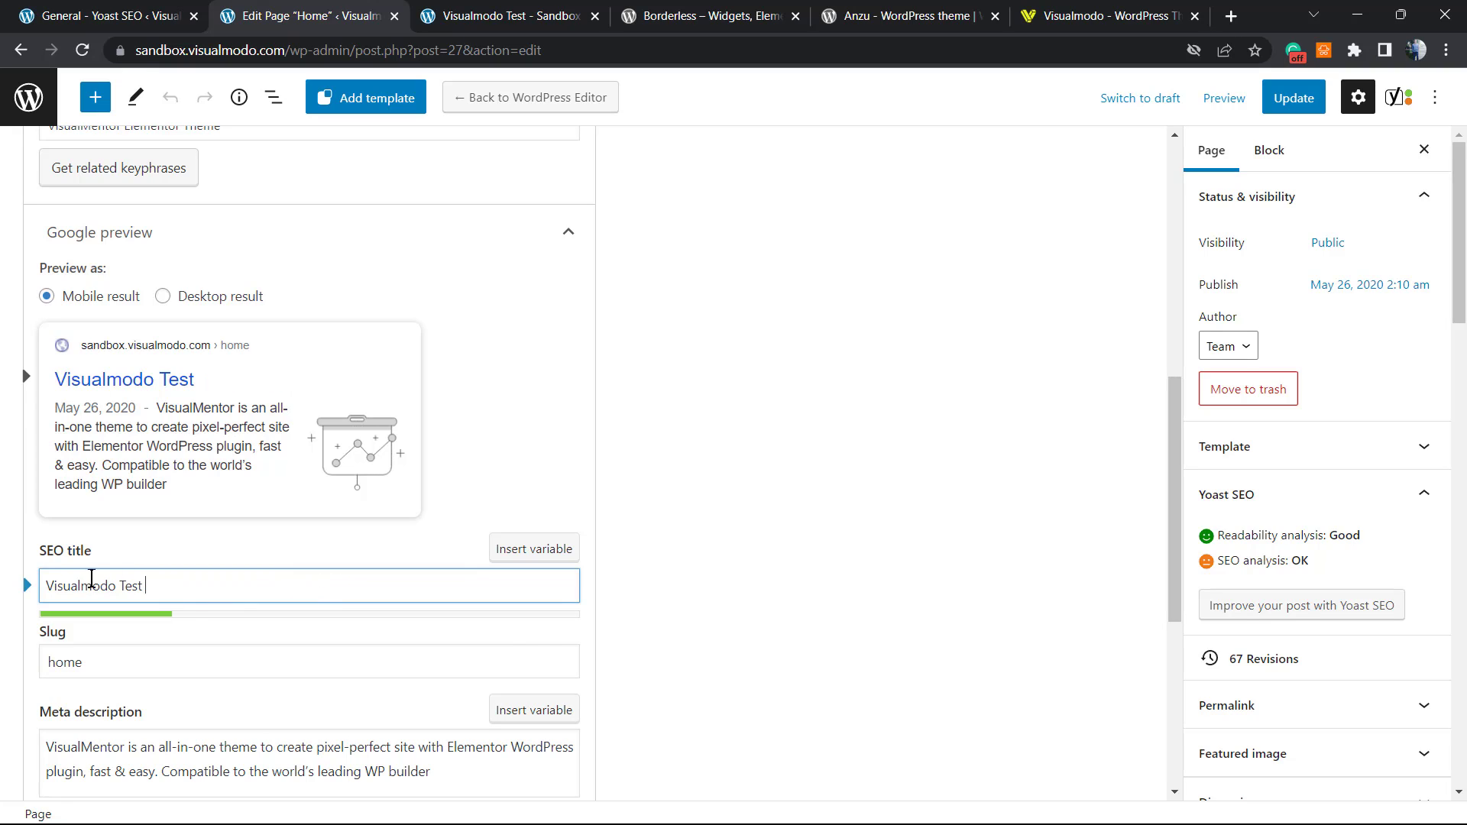
double_click(84, 585)
key(BackSpace)
click(151, 589)
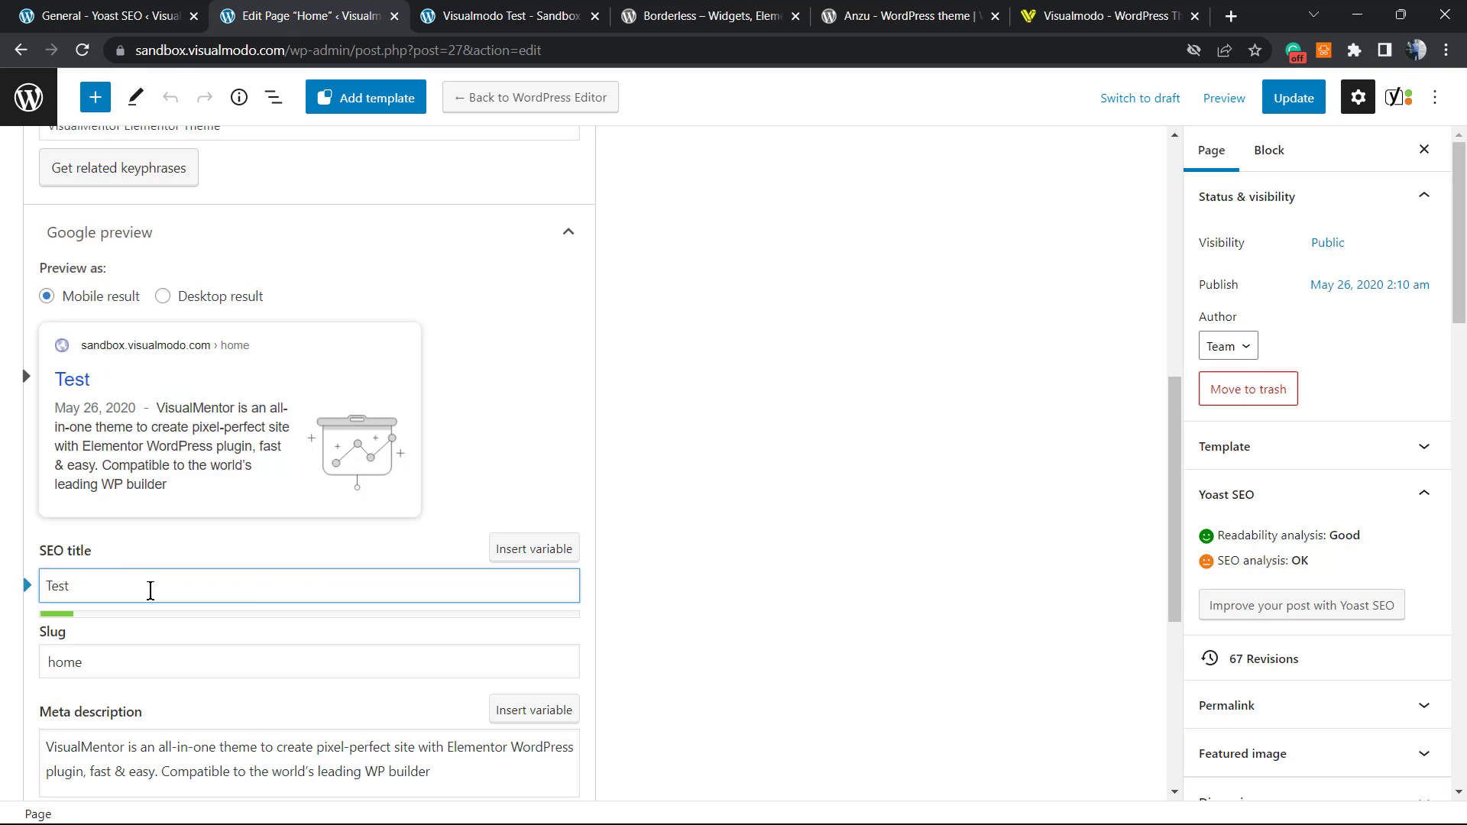
text(Website)
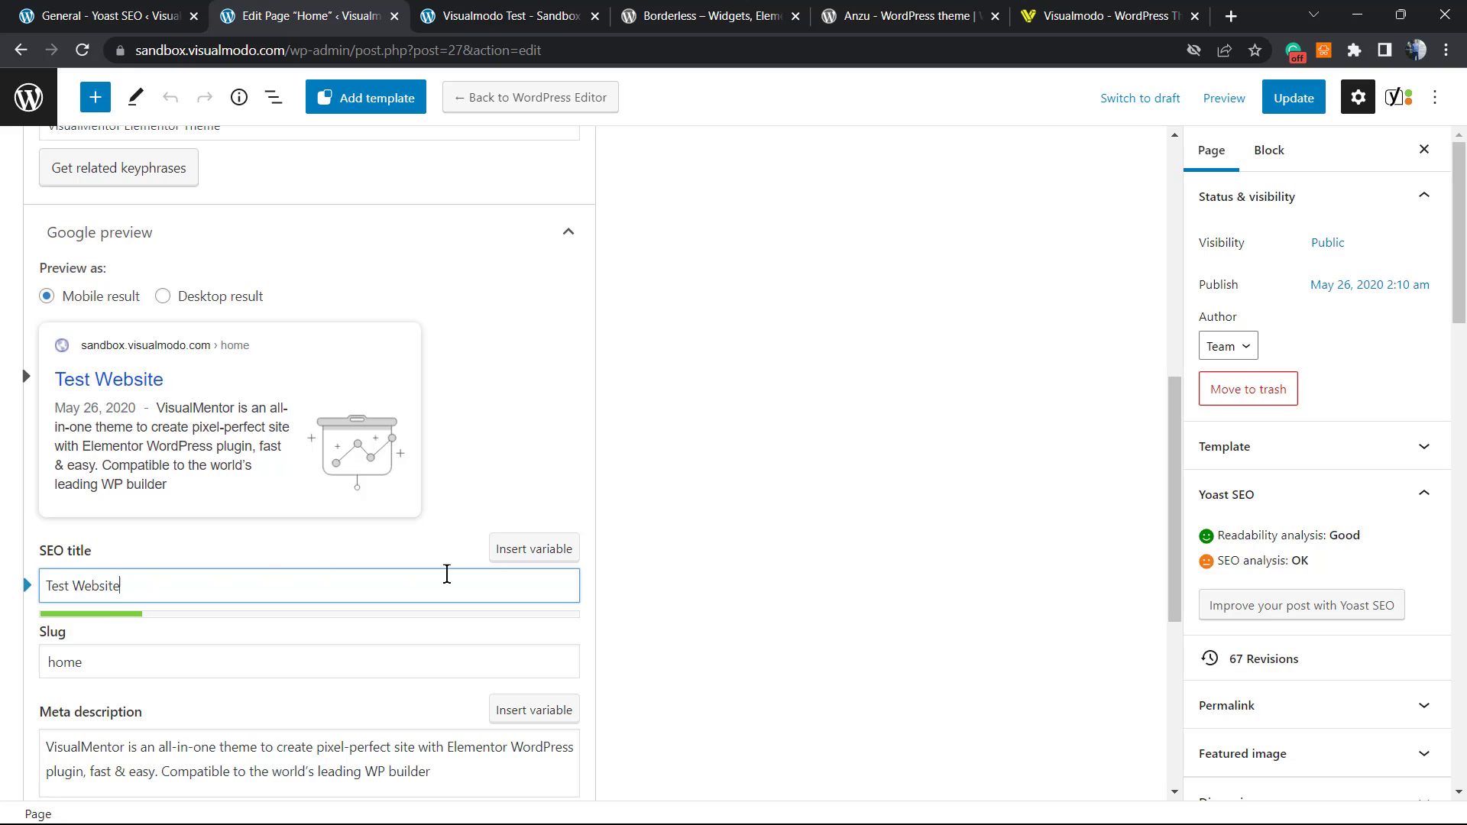
Append the Separator and Site title variables to the SEO title and update the page.
click(554, 559)
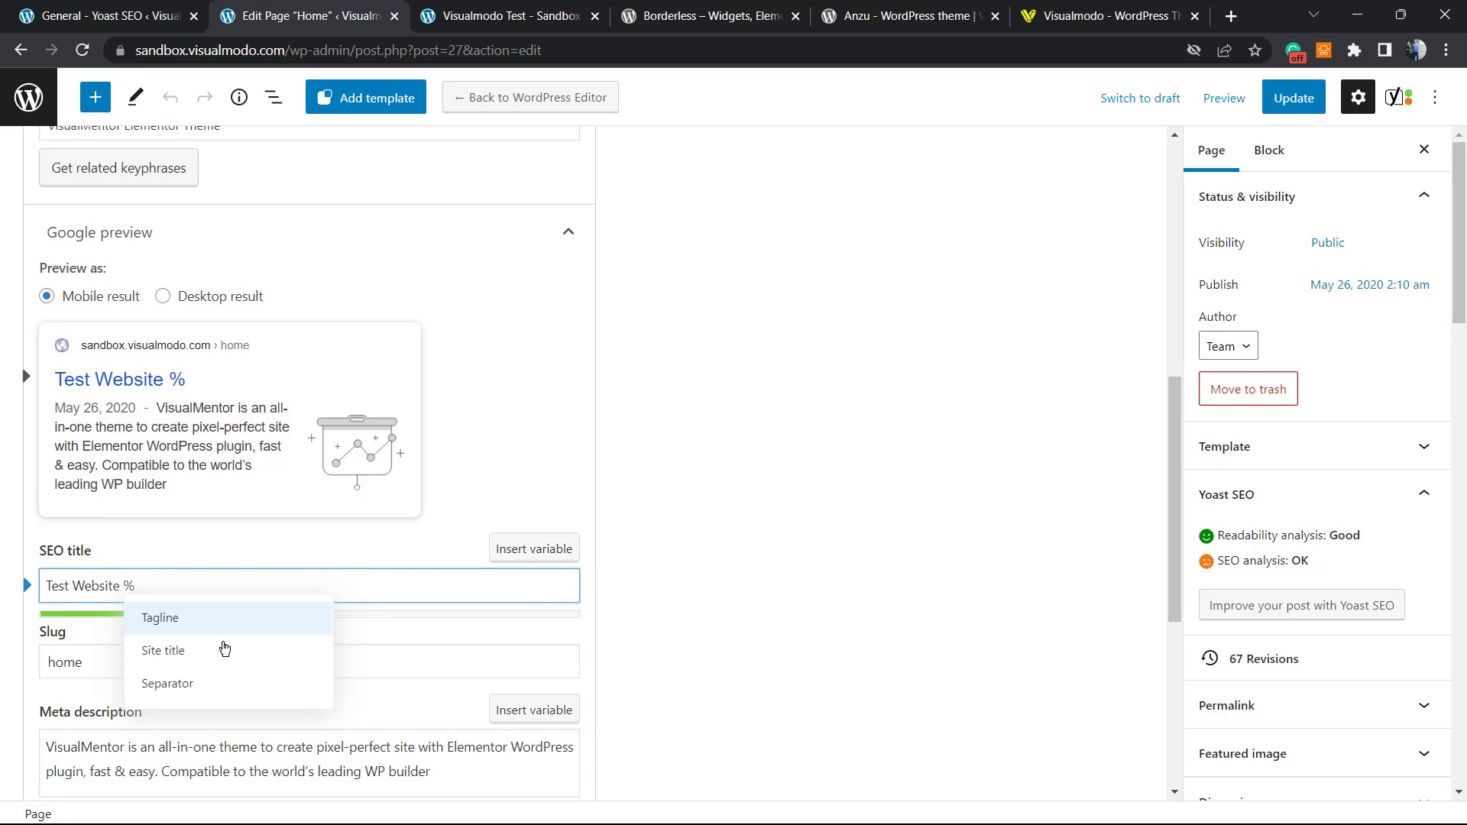
click(212, 692)
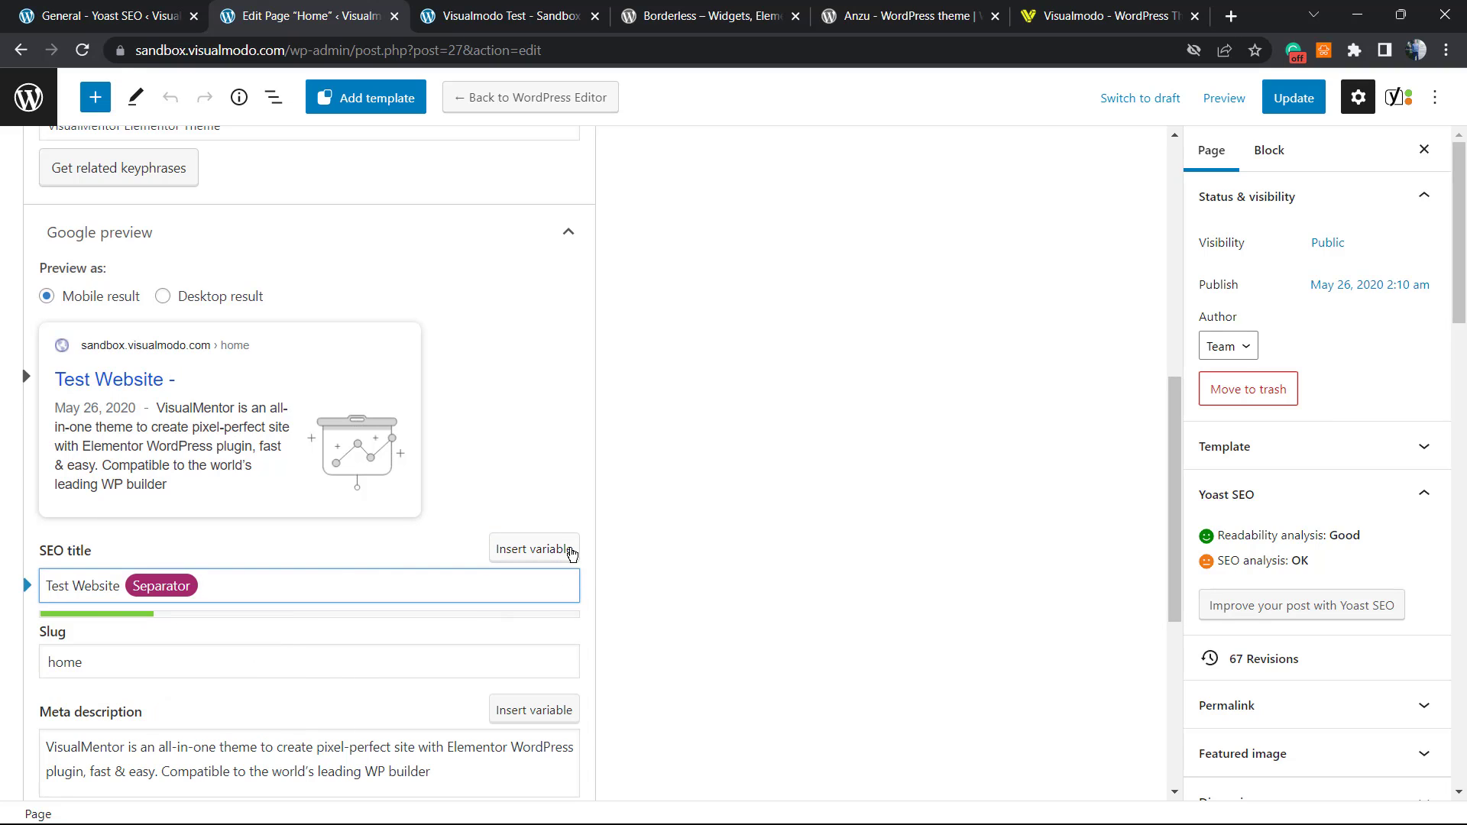
click(554, 550)
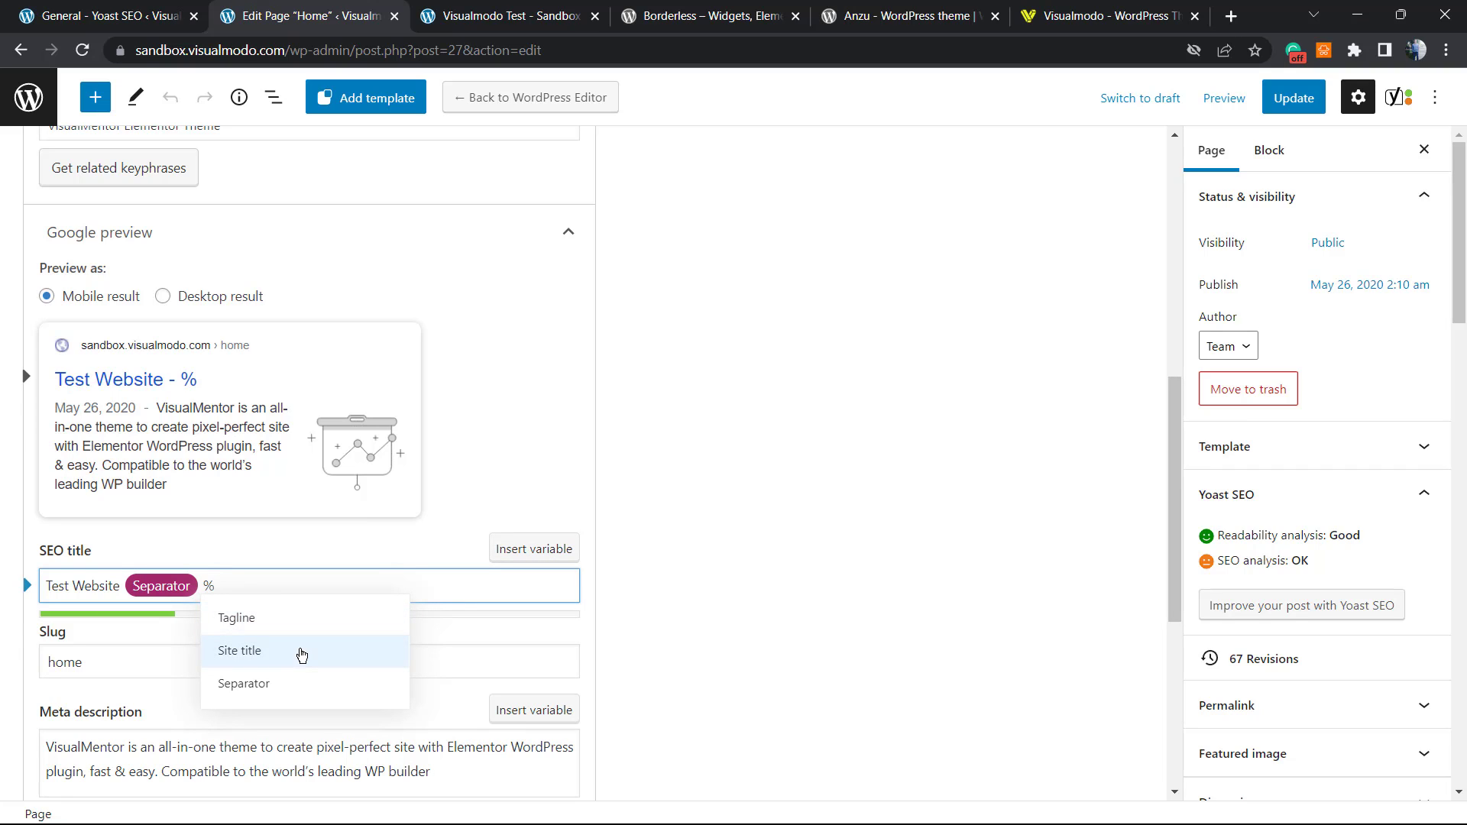
click(302, 652)
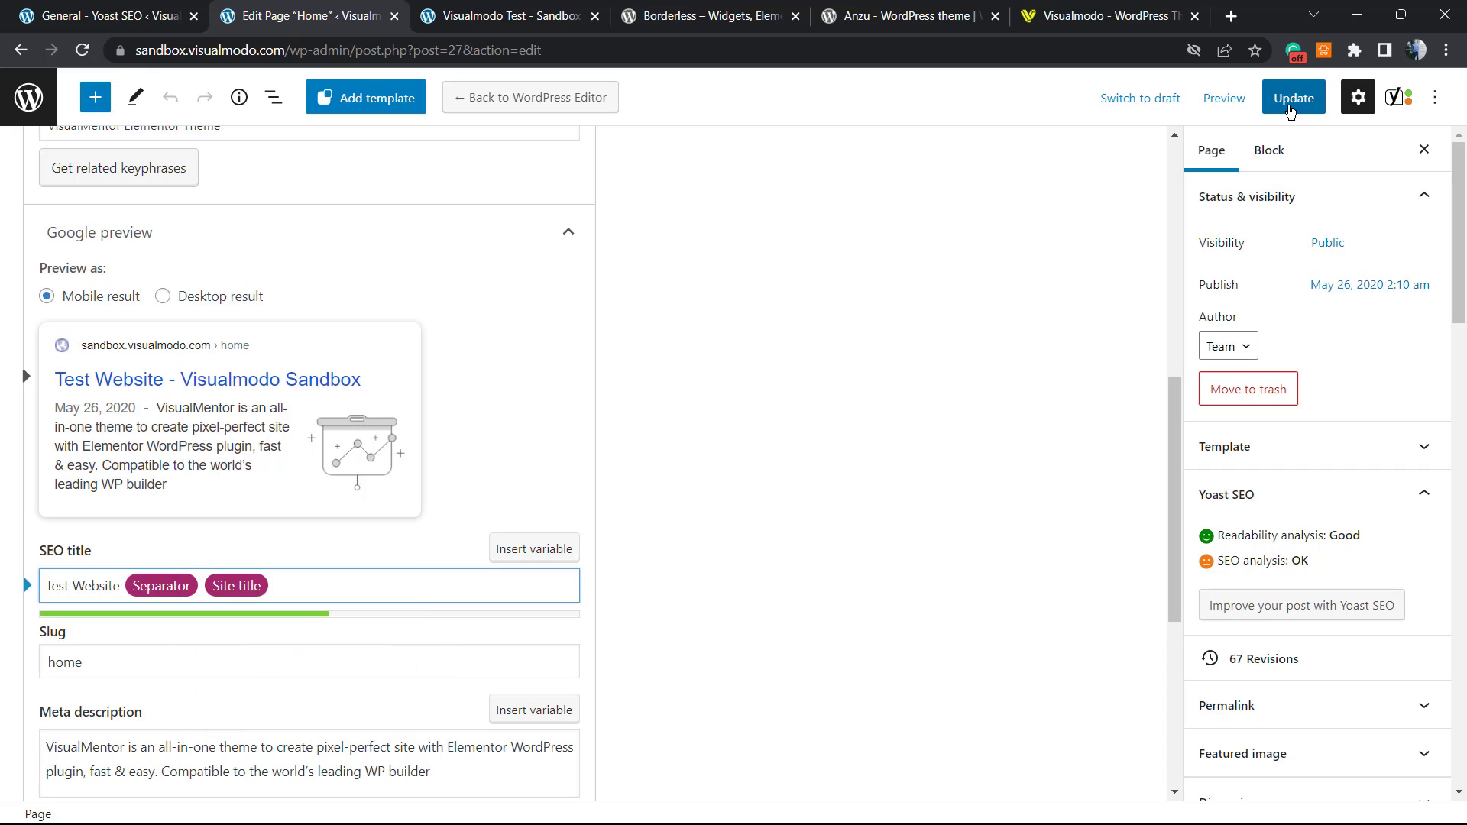
click(1289, 97)
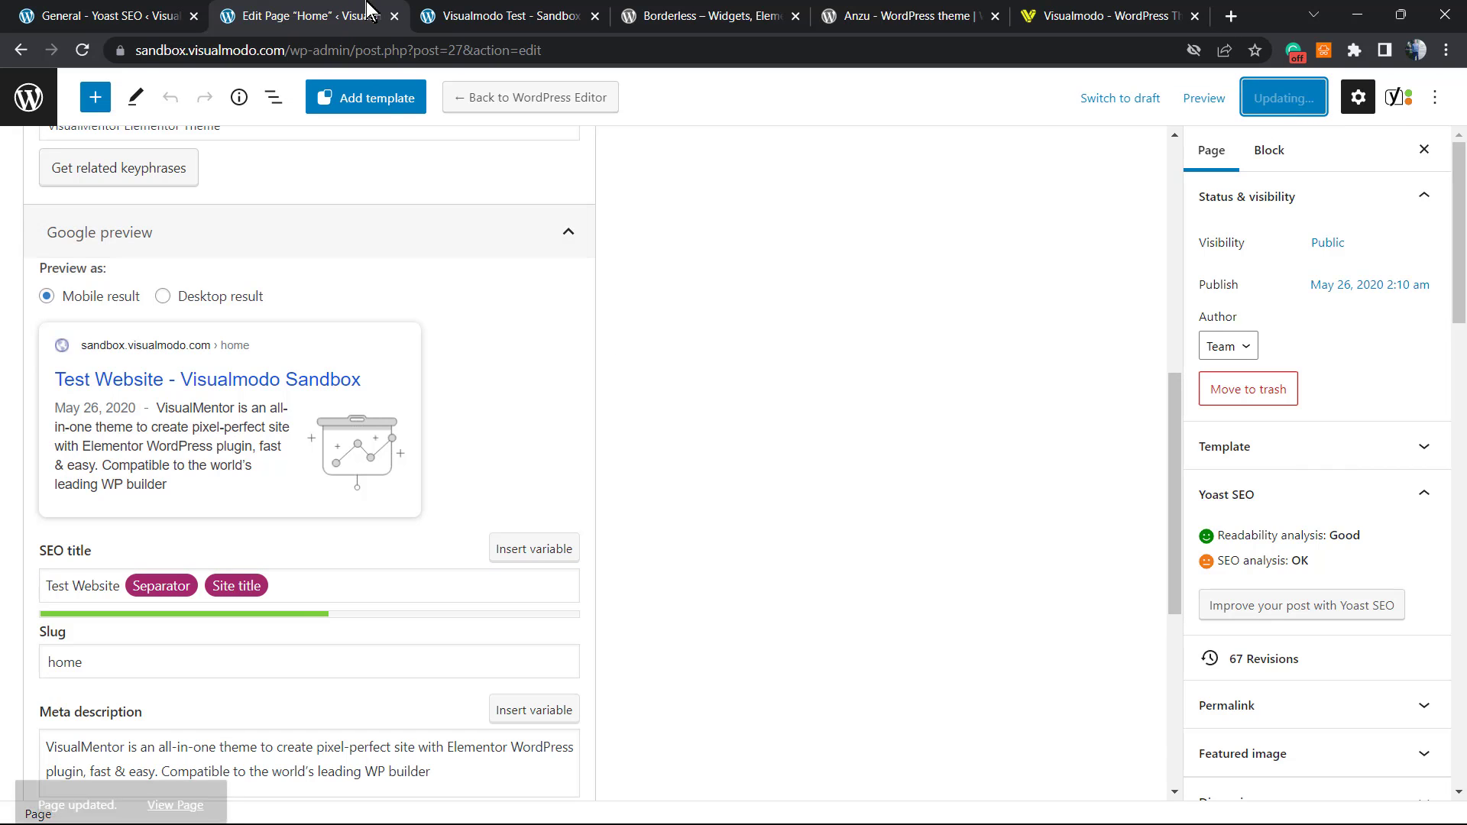
Reload the live homepage to confirm the title 'Test Website - Visualmodo Sandbox', then return to the Home editor.
click(526, 15)
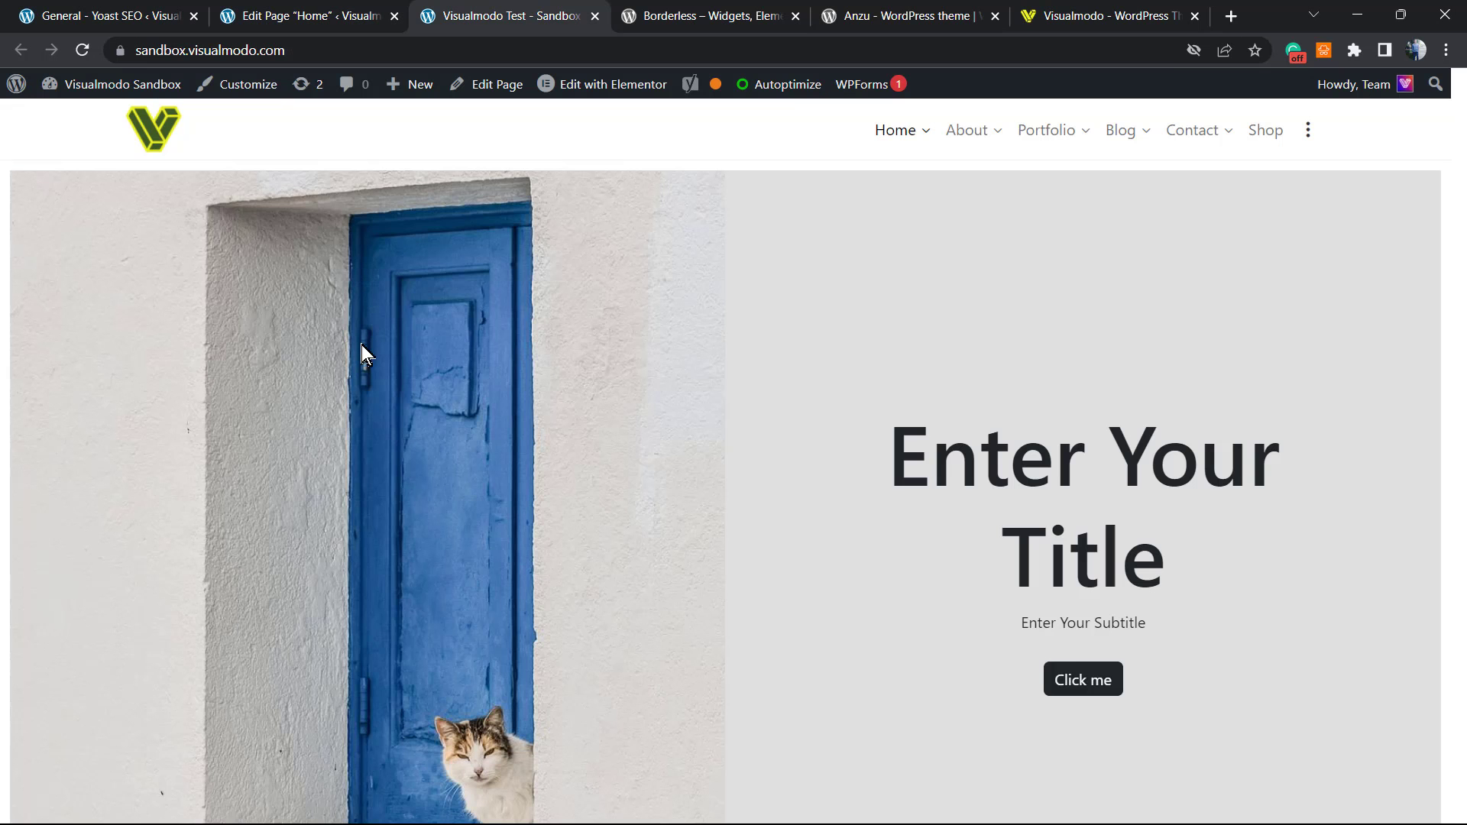
key(F5)
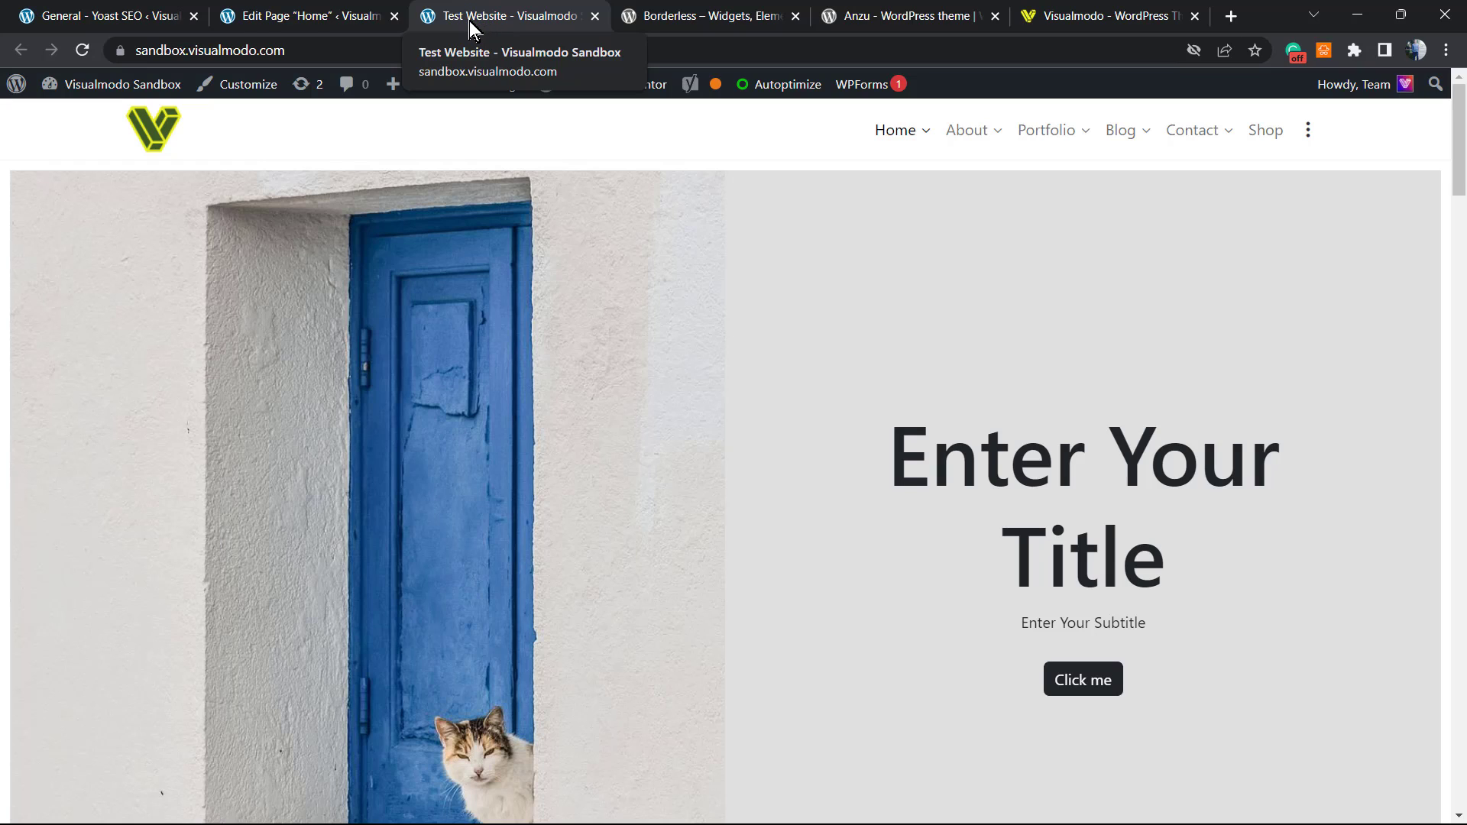
click(336, 15)
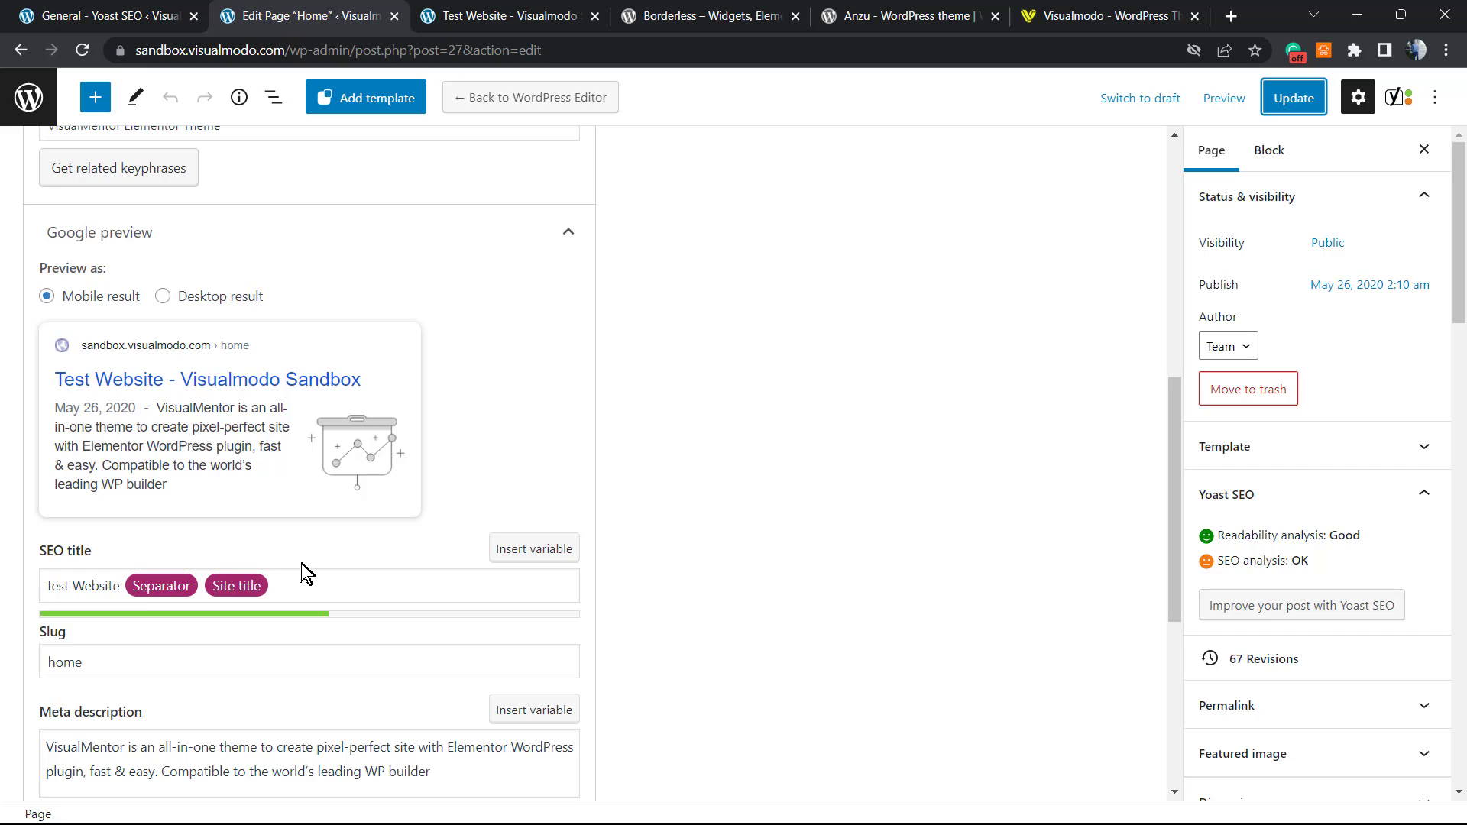
Erase all SEO title text and the Separator and Site title variables, leaving the field empty.
scroll(427, 592, down, 1)
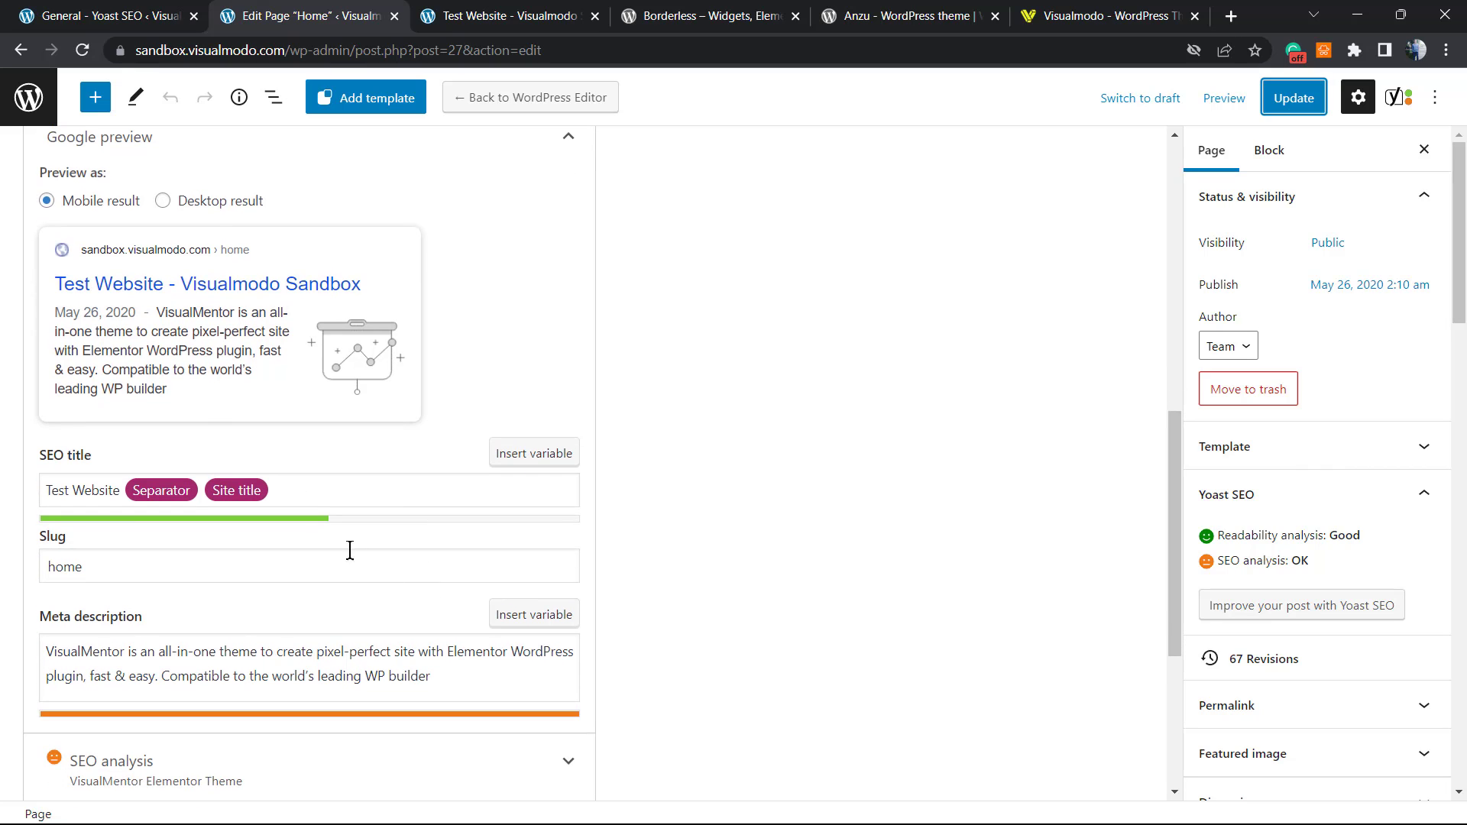
scroll(319, 557, up, 1)
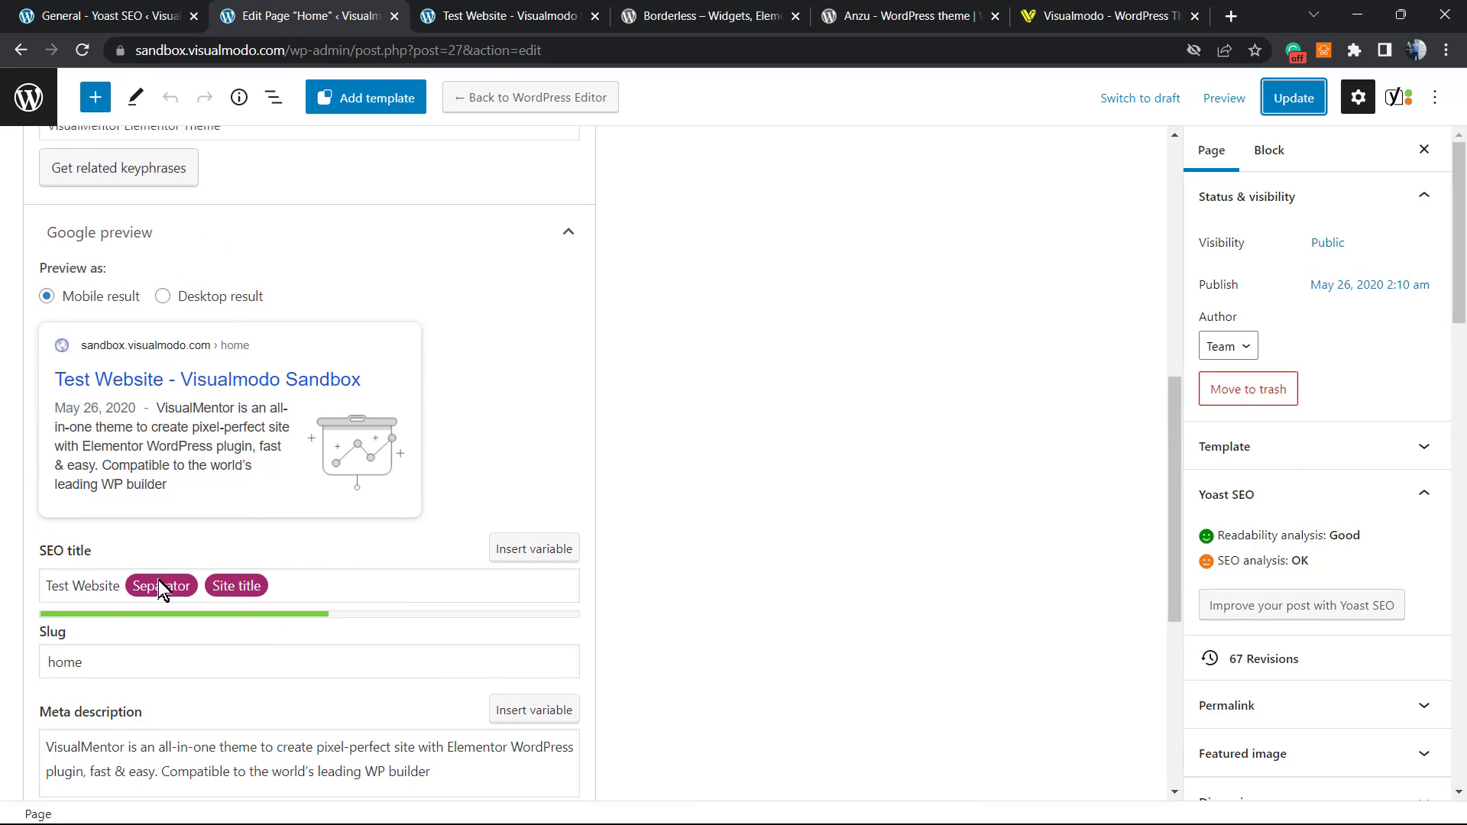
click(115, 585)
text(dedewded2d2wed2d2ed2ed2ed)
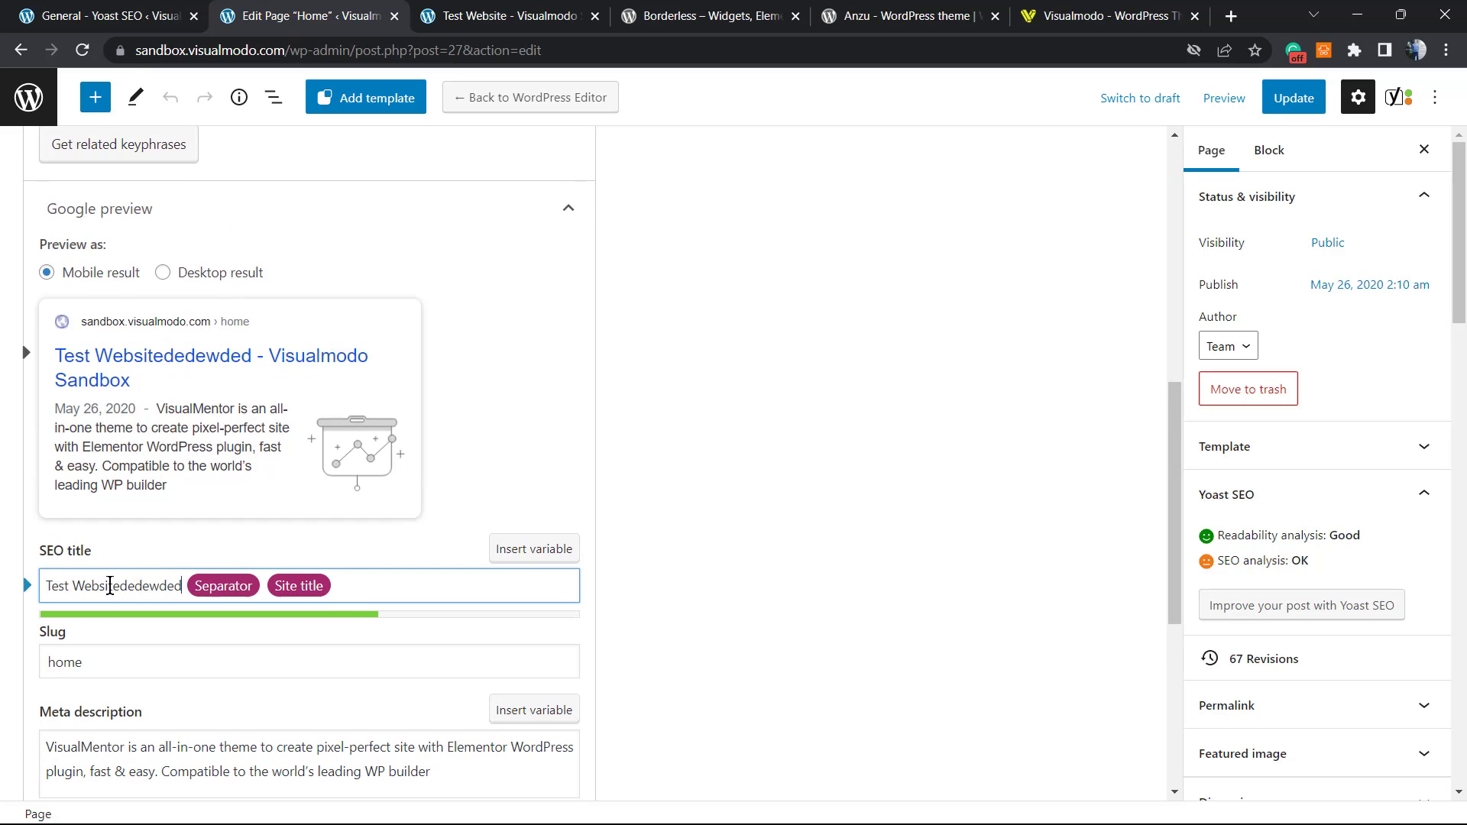
text(2ed22w)
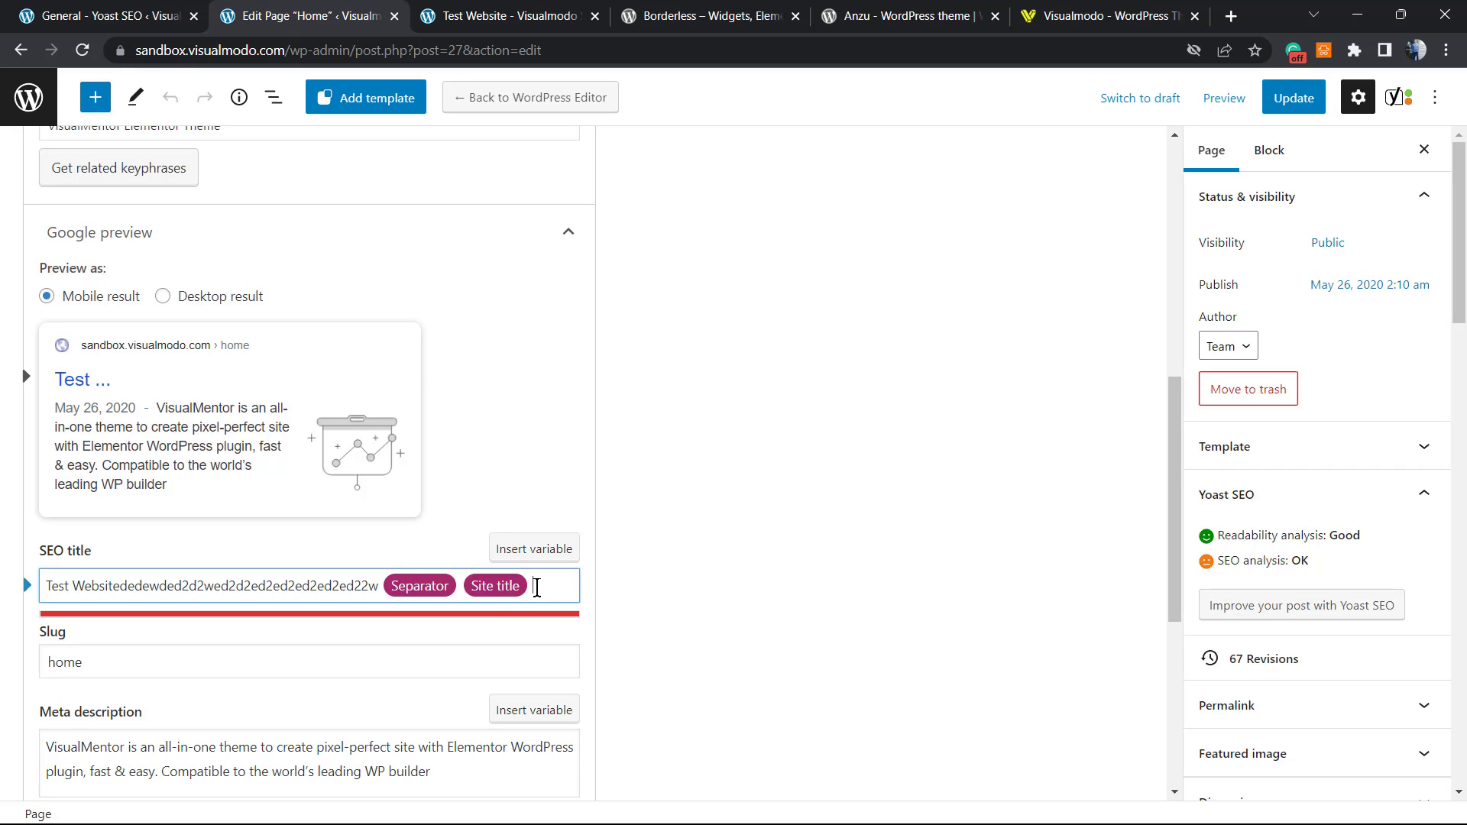
key(BackSpace)
key(BackSpace)
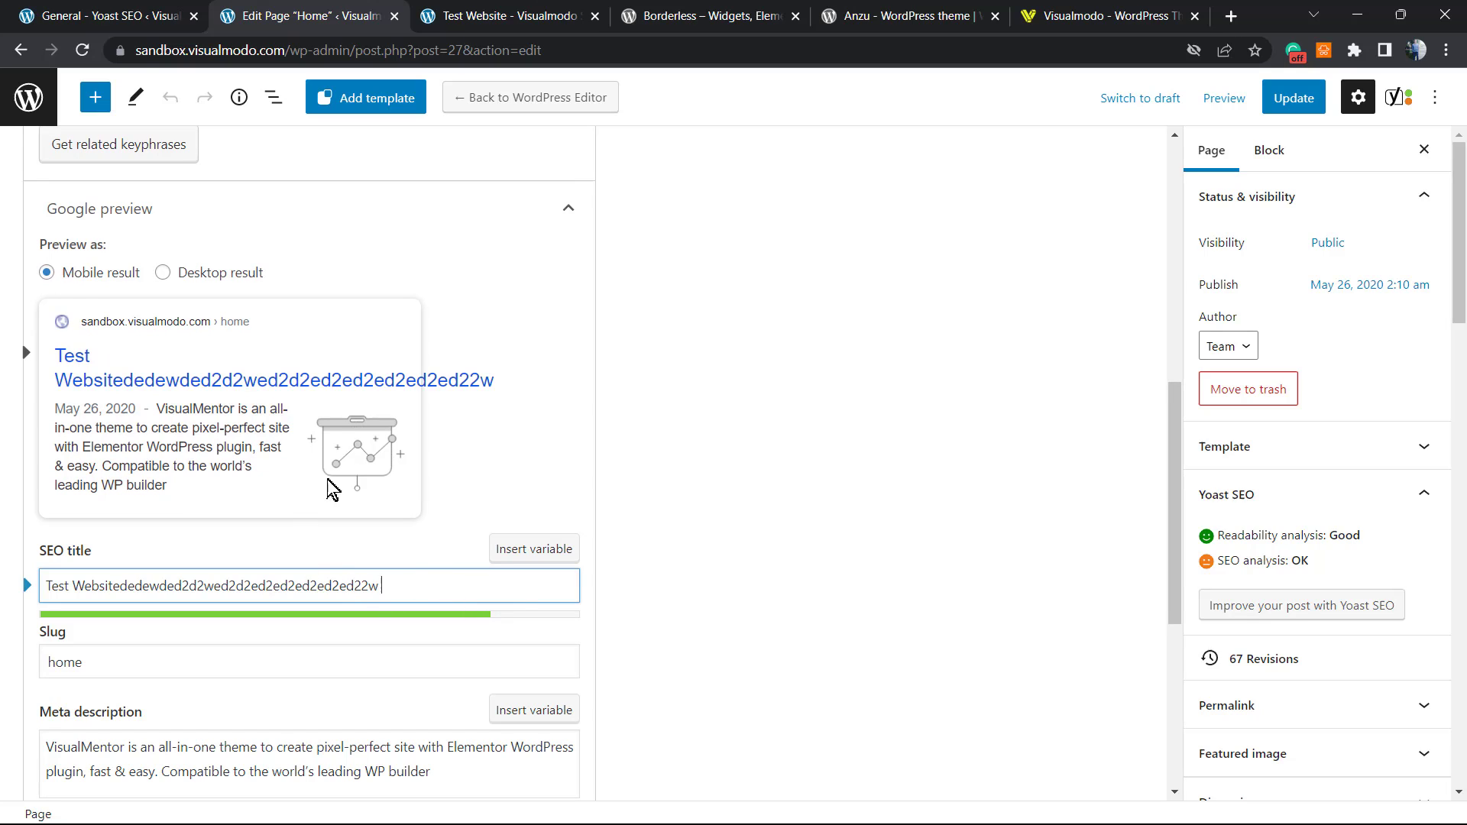
triple_click(418, 588)
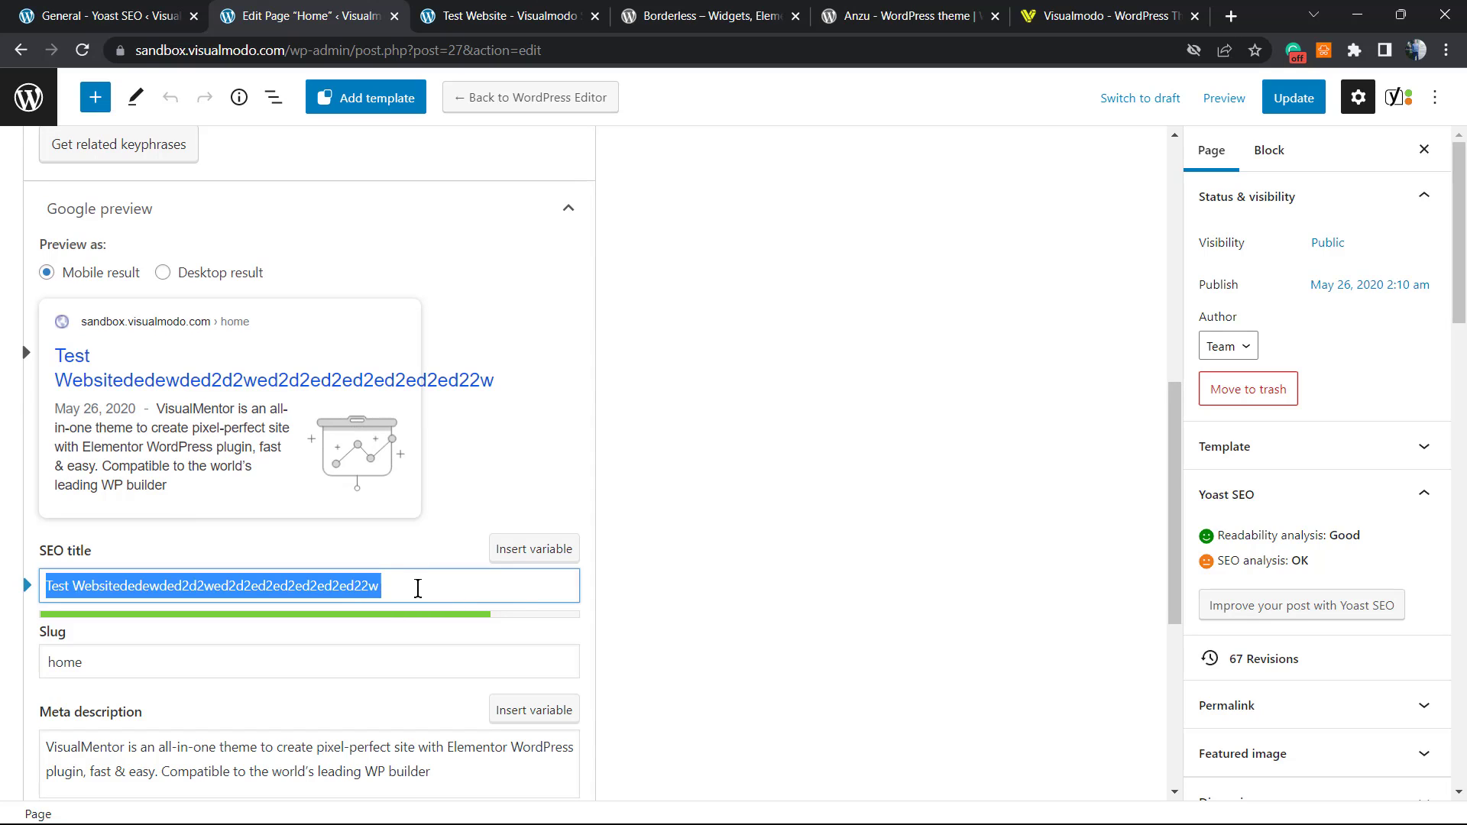
key(BackSpace)
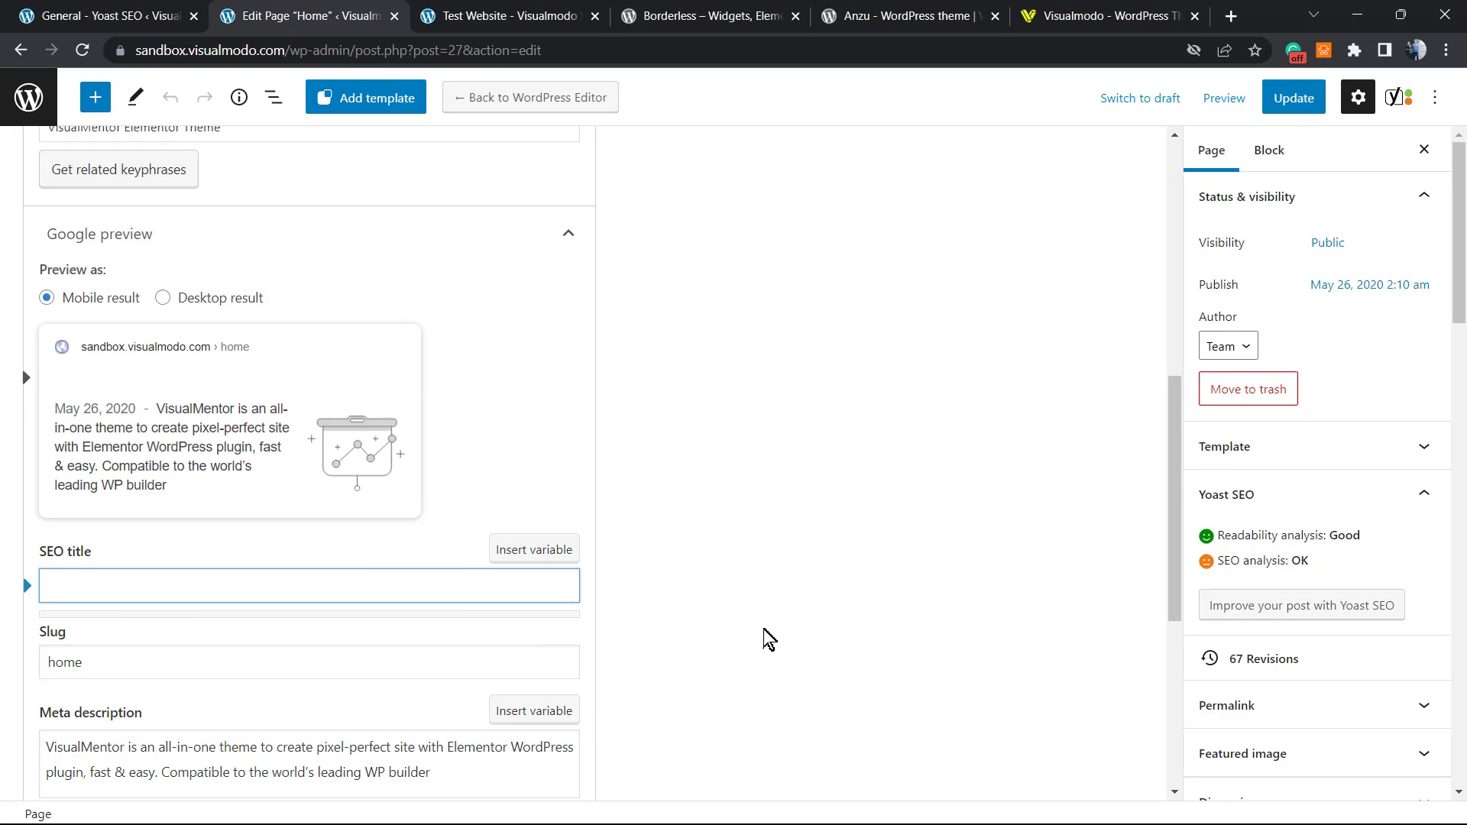
scroll(757, 627, down, 2)
scroll(733, 588, down, 1)
scroll(721, 557, up, 10)
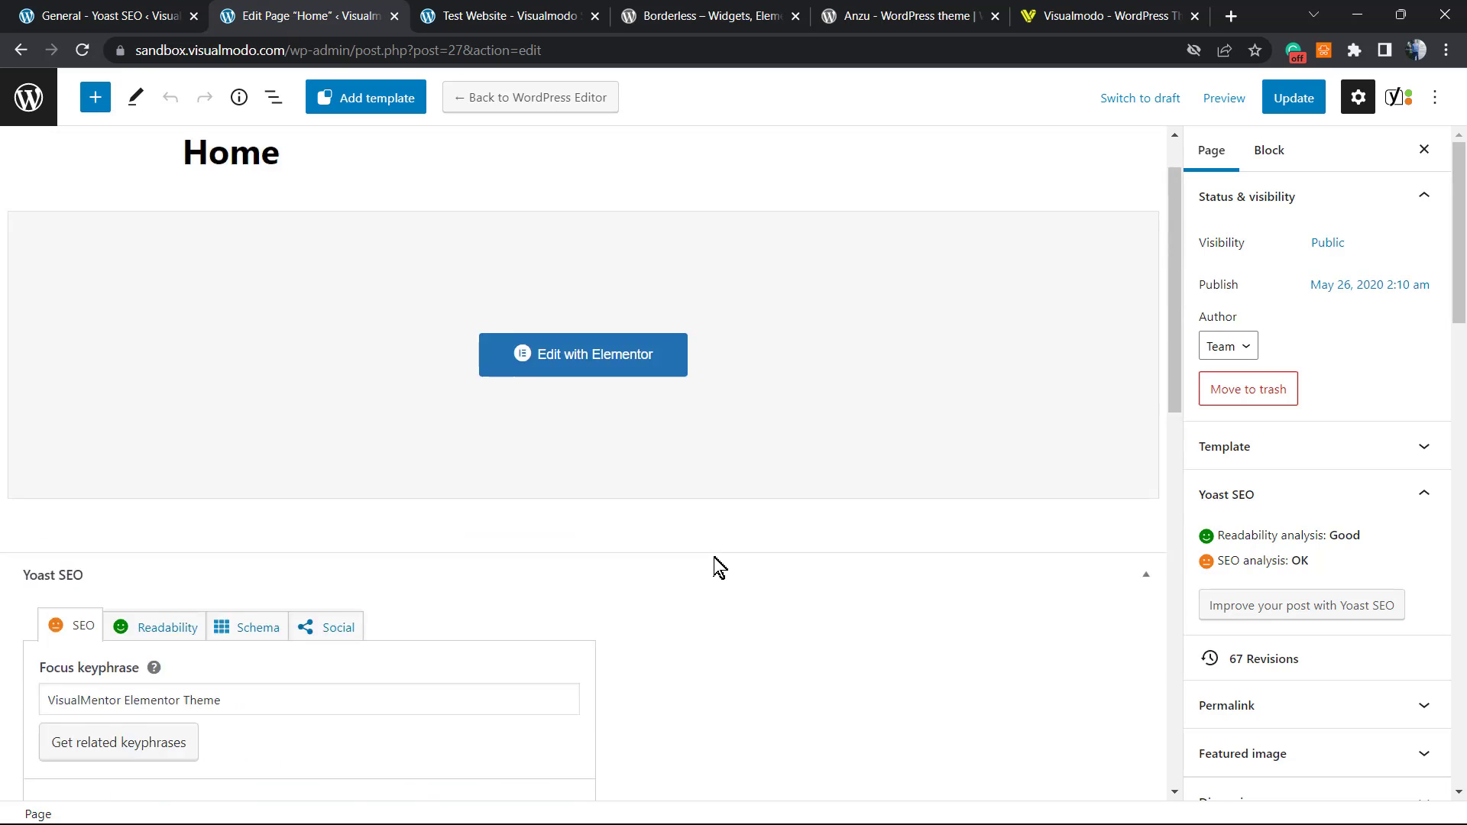
scroll(718, 565, down, 6)
scroll(718, 567, up, 6)
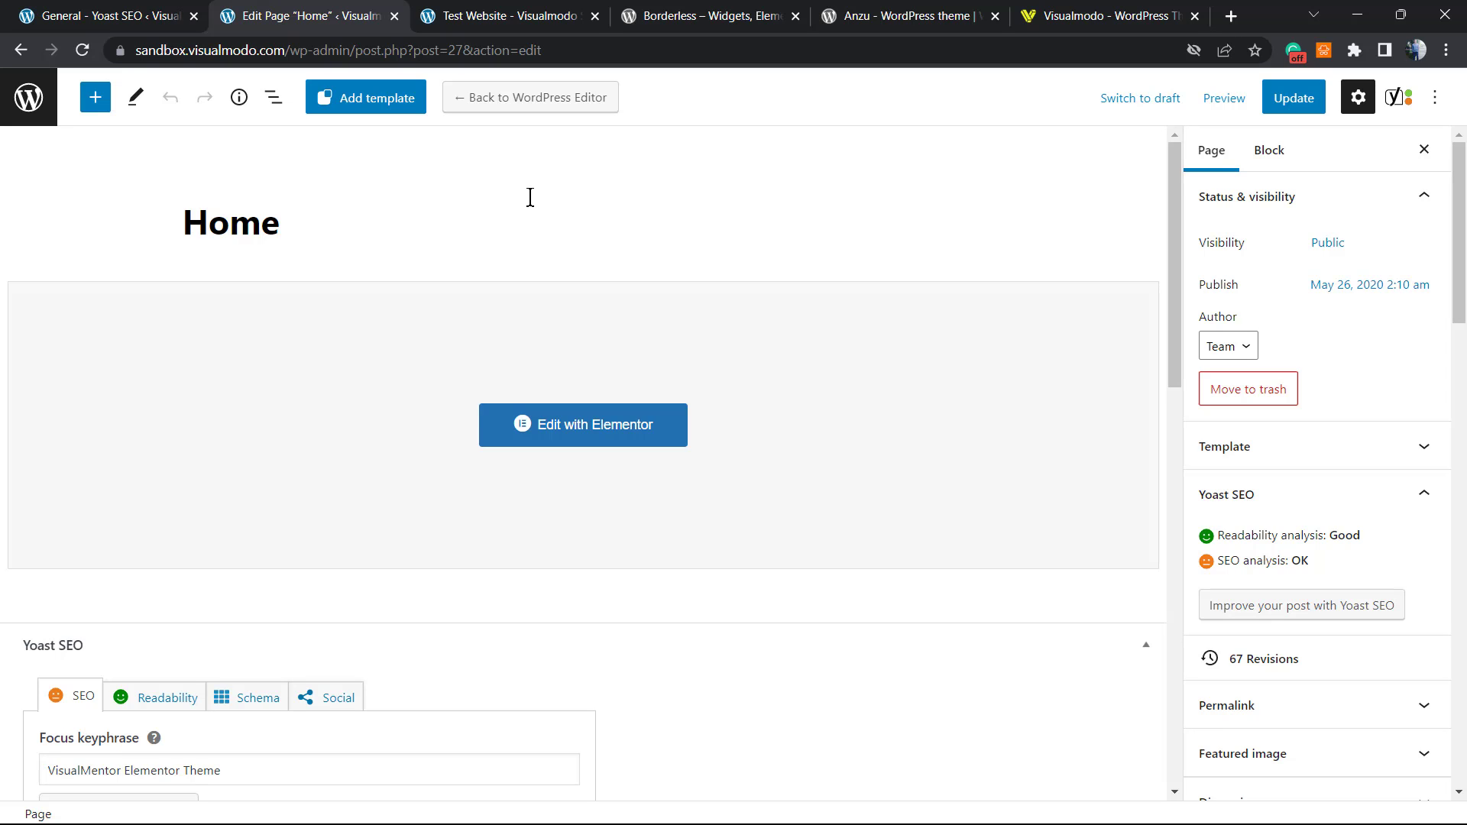
Show the Borderless – Widgets, Elements, Templates and Toolkit plugin page on WordPress.org.
click(711, 14)
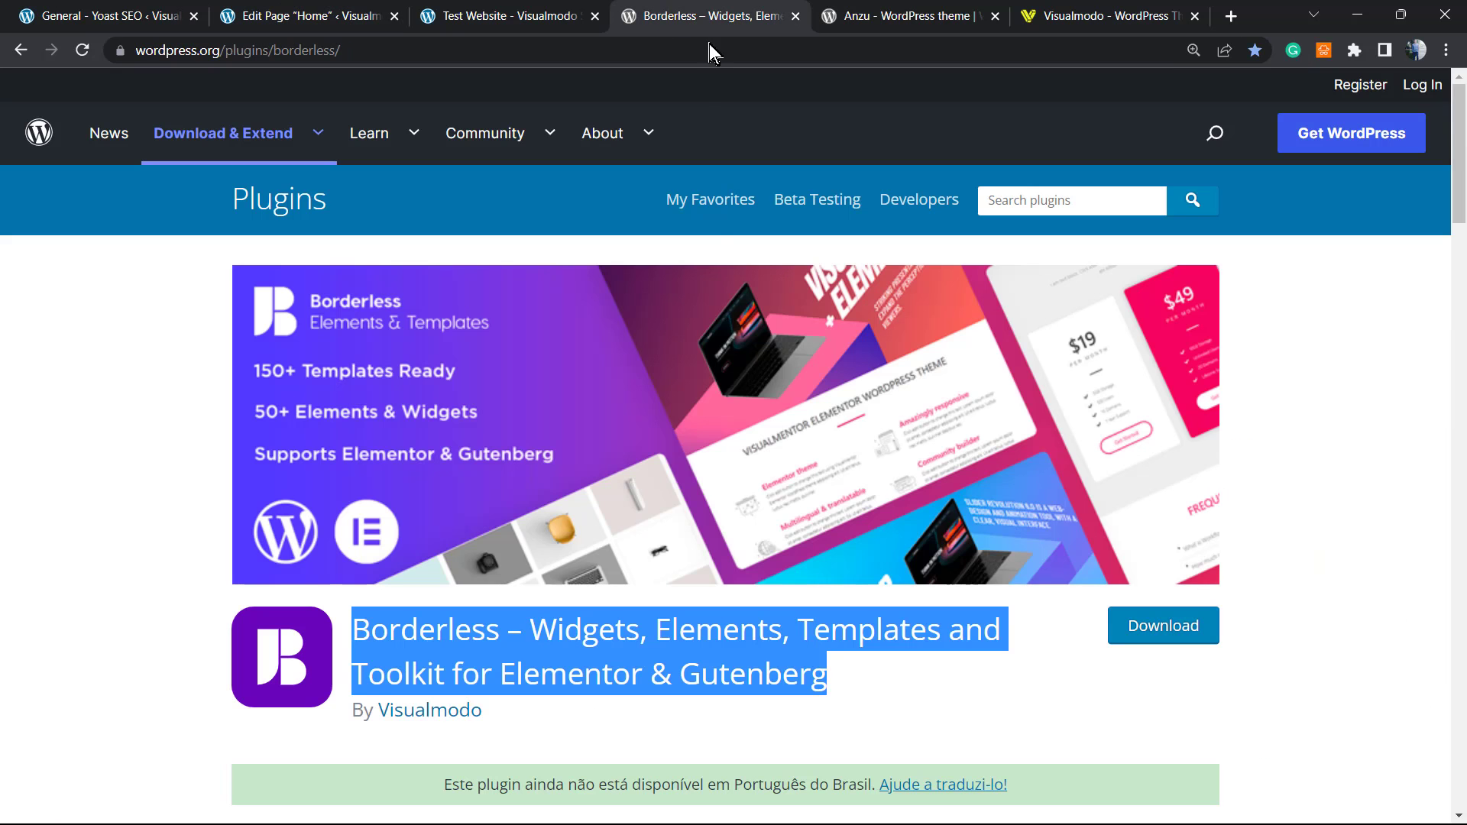
click(569, 649)
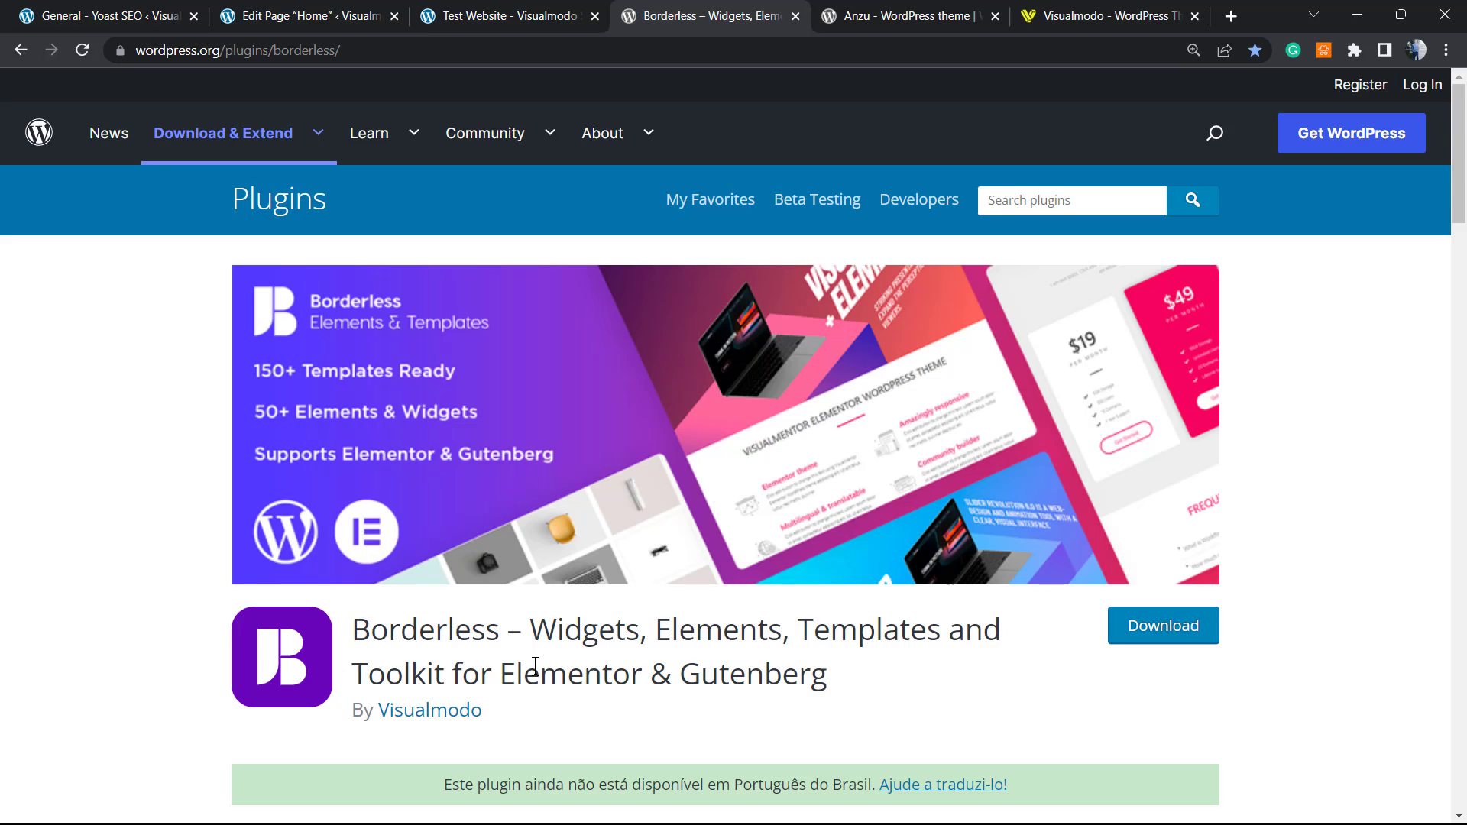
Visit the Plugins Add New and Appearance Themes admin pages, then return to the Home page editor.
click(122, 9)
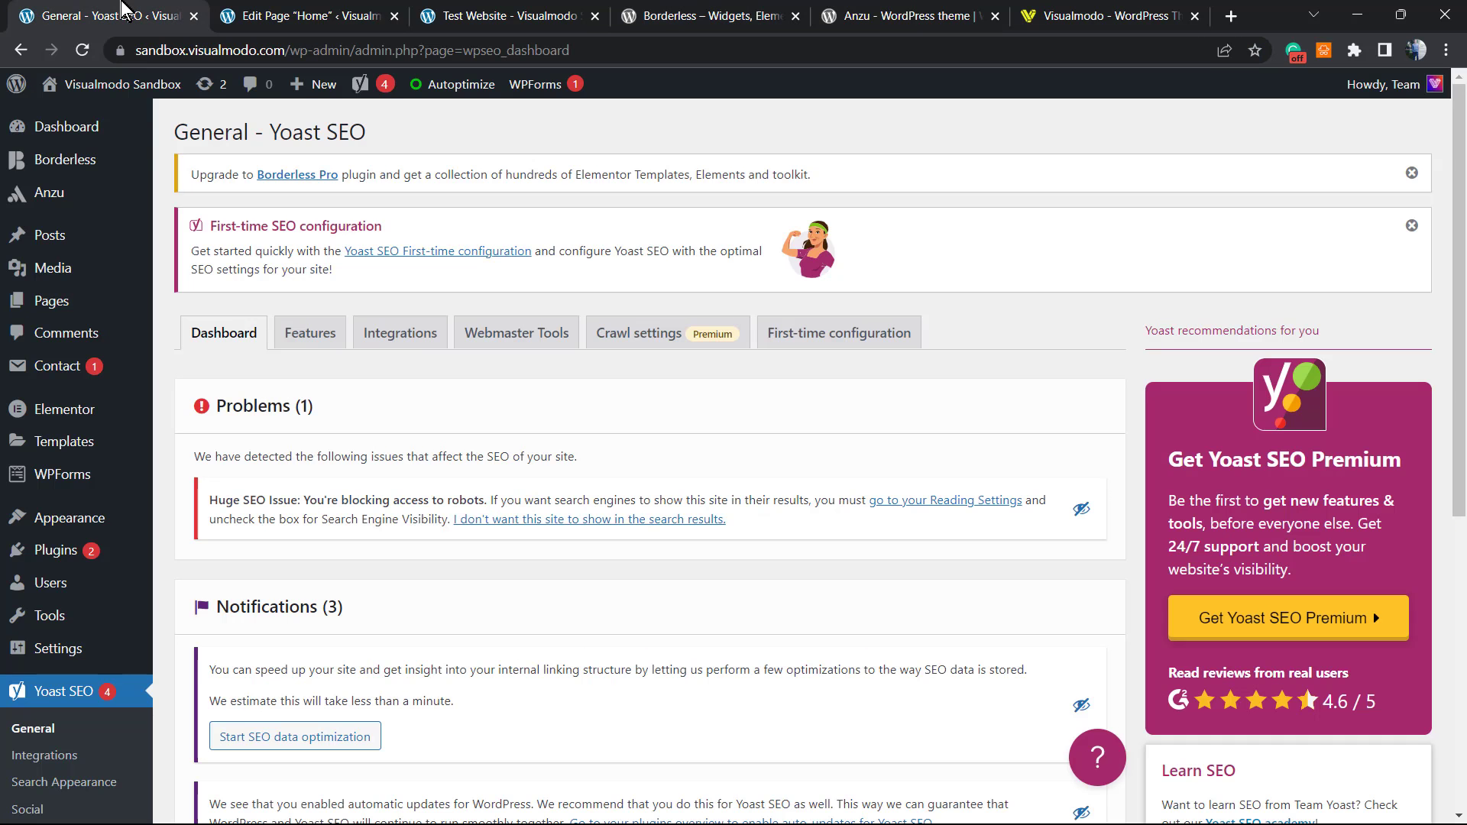
mouse_move(145, 564)
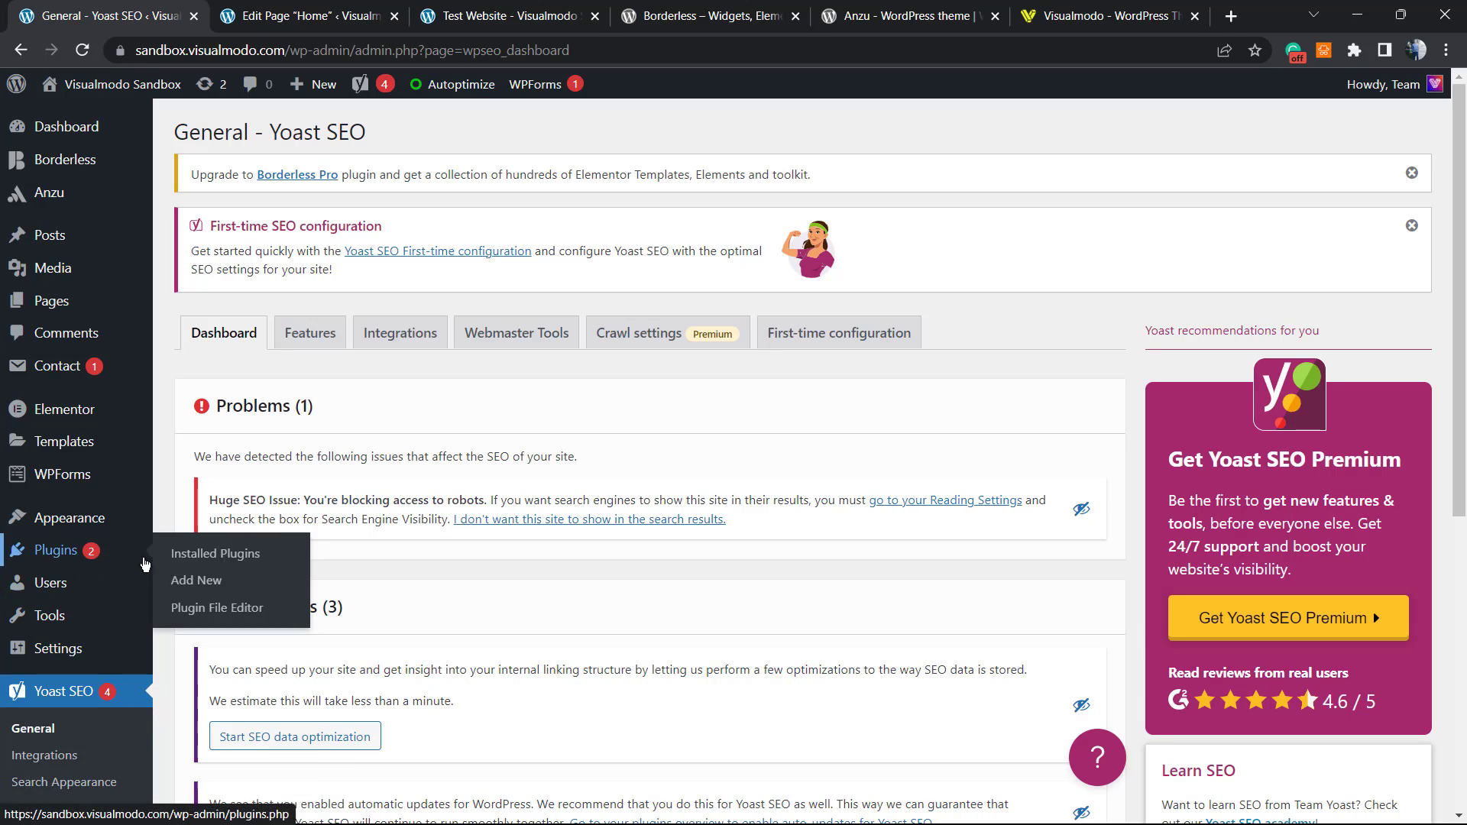
click(237, 585)
mouse_move(67, 535)
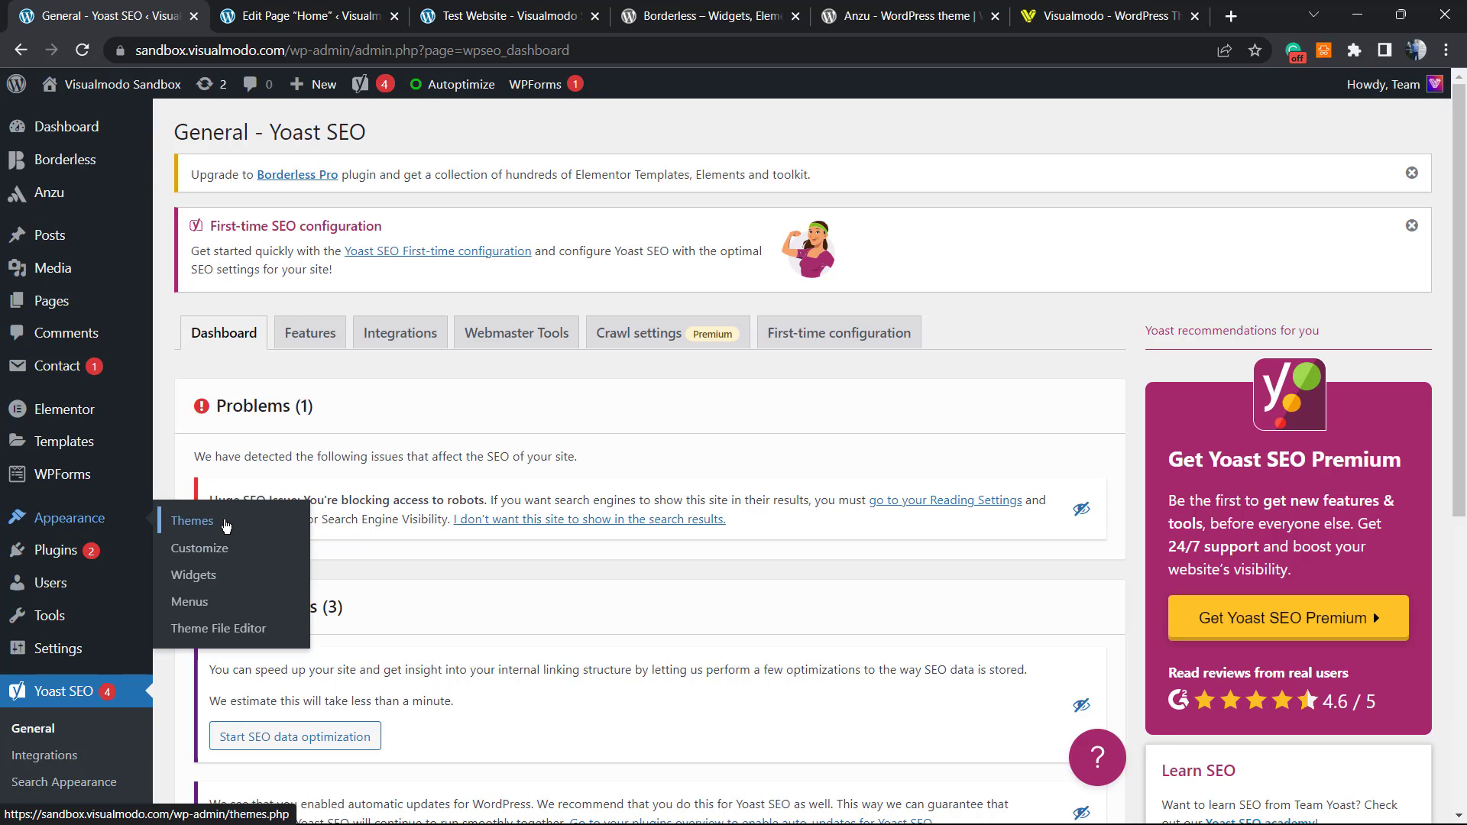
click(225, 523)
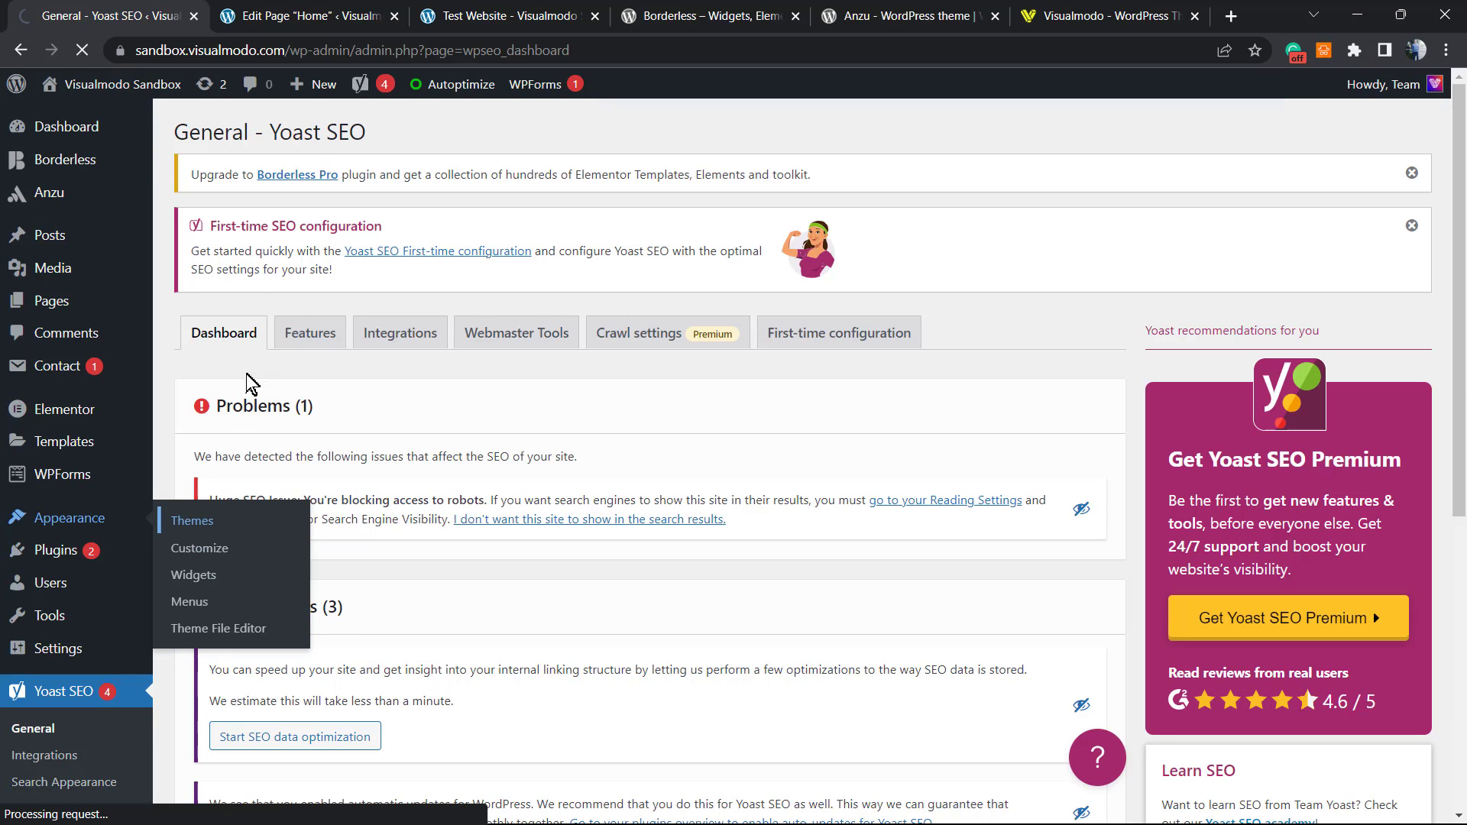
click(299, 13)
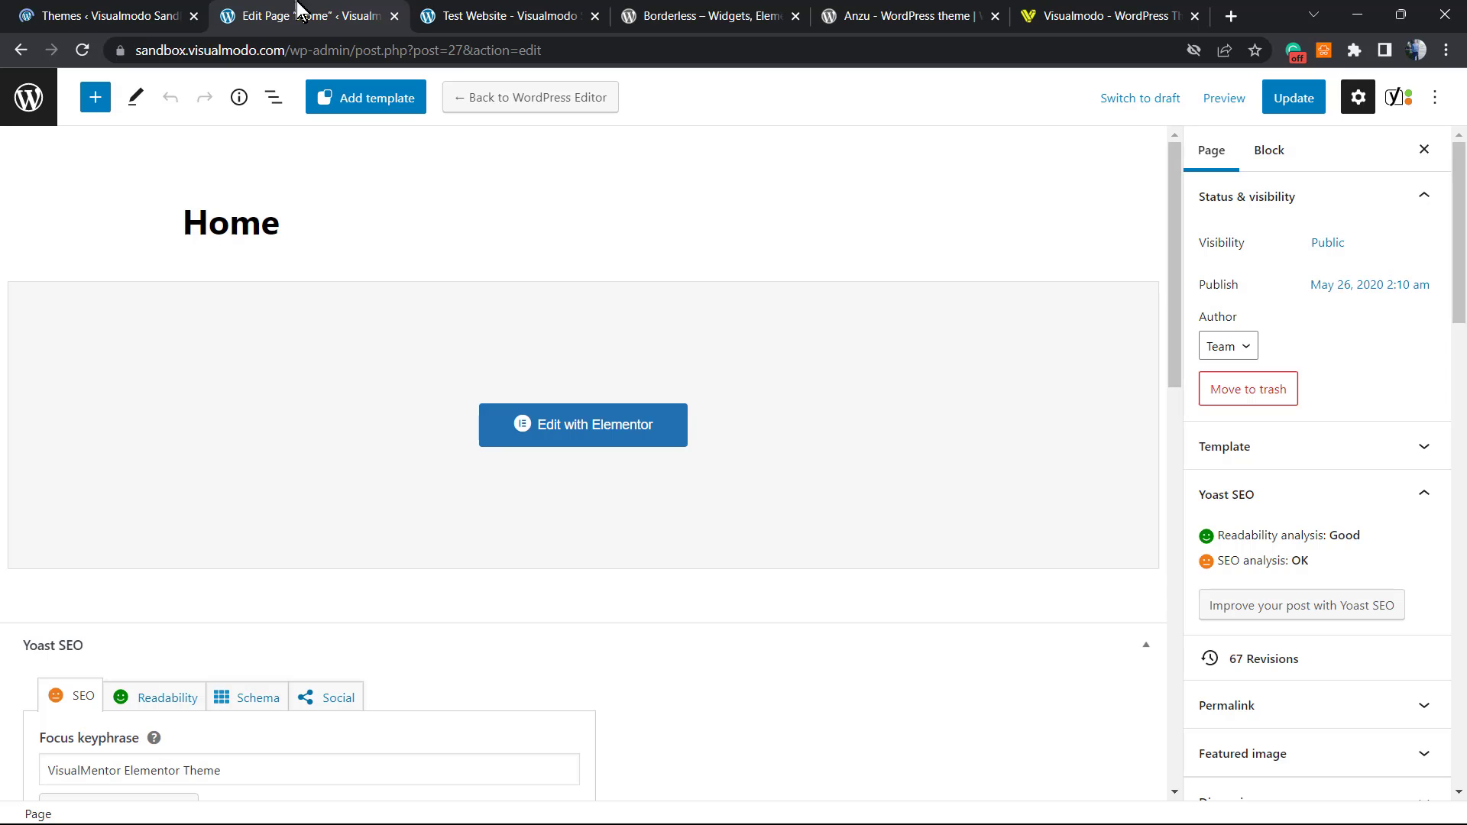
View the Borderless plugin and Anzu theme pages, ending on the visualmodo.com homepage.
click(650, 14)
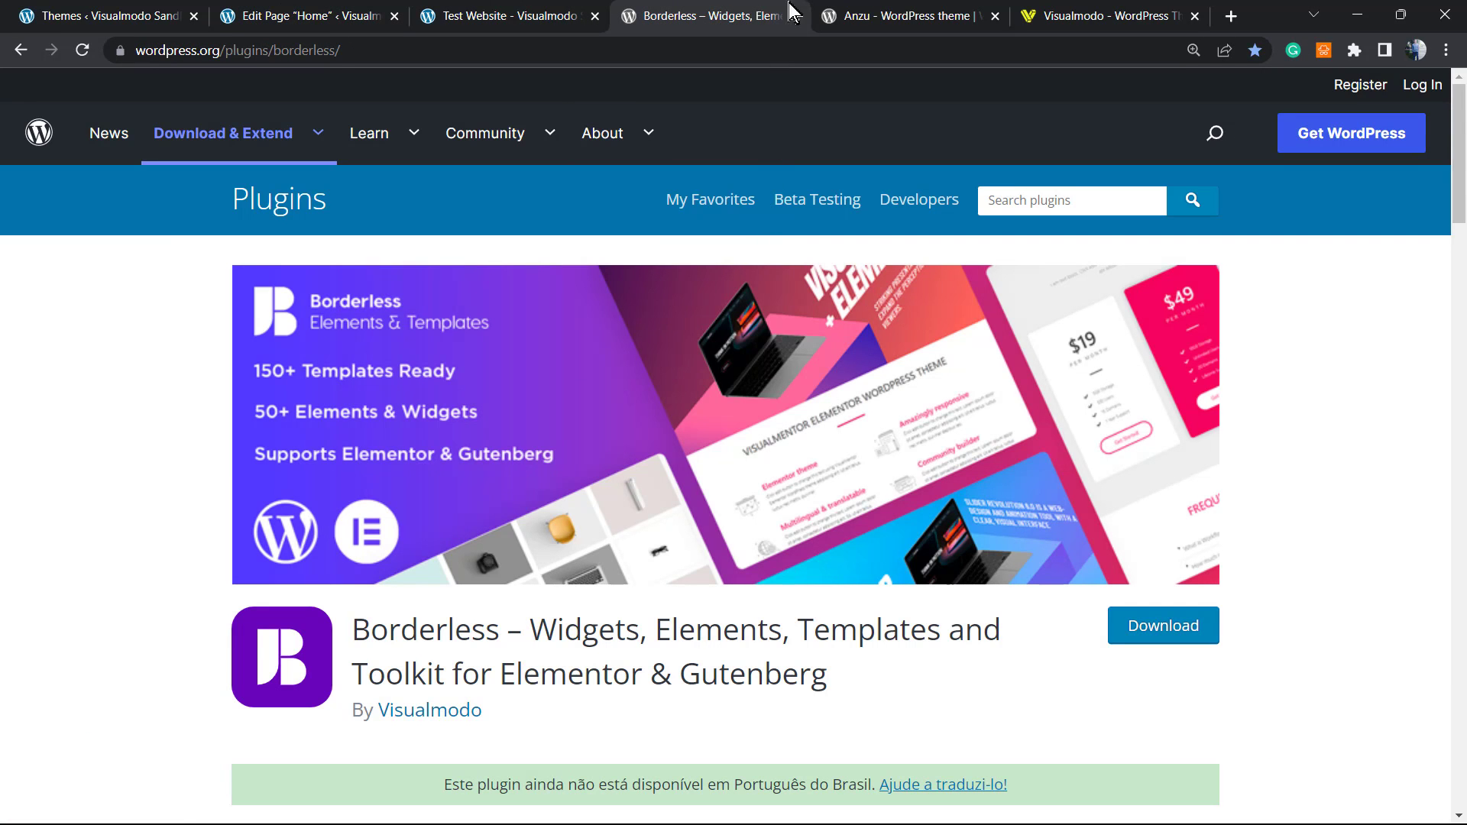
click(871, 15)
double_click(333, 430)
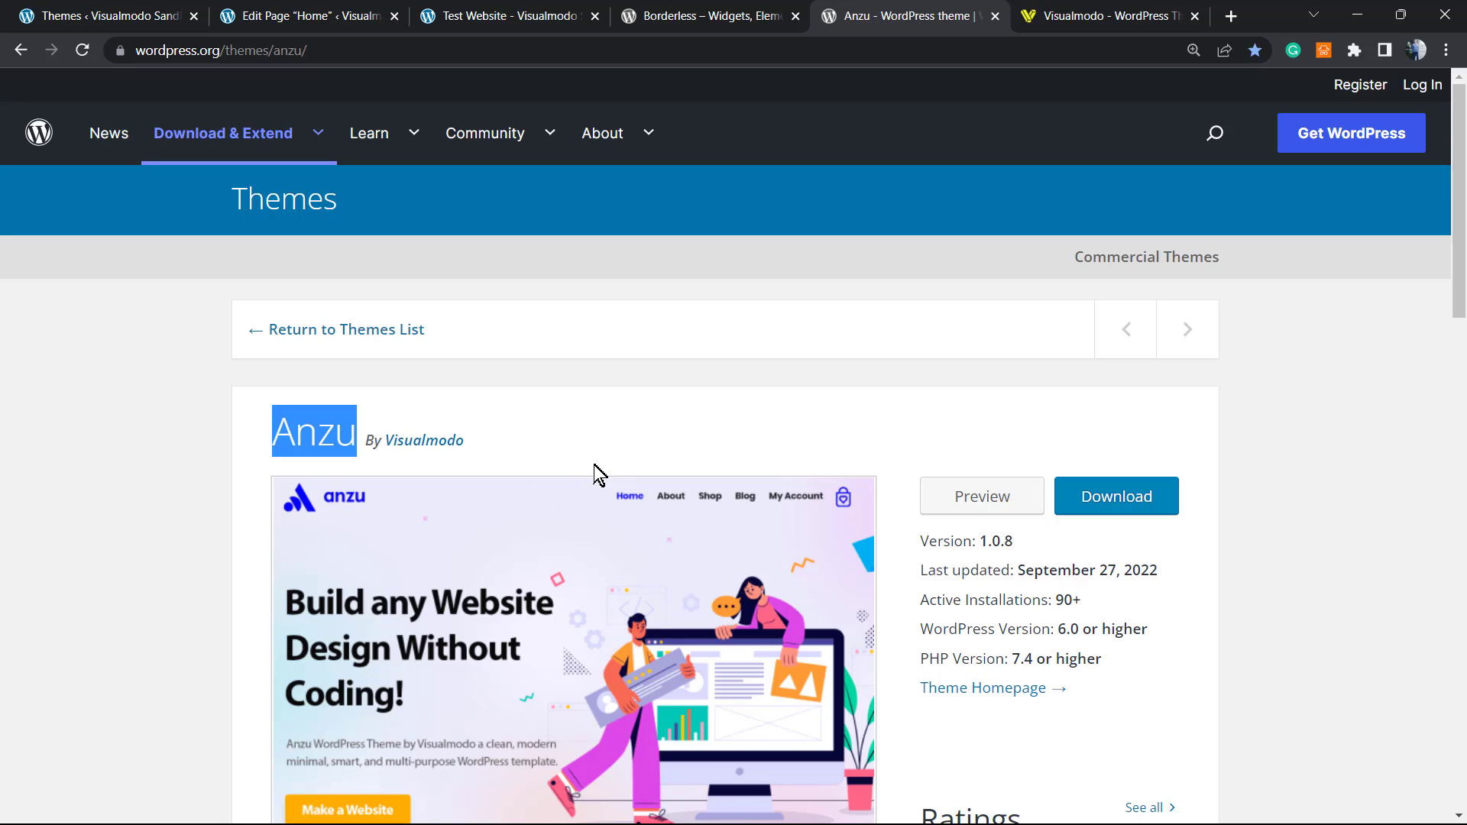
click(1092, 14)
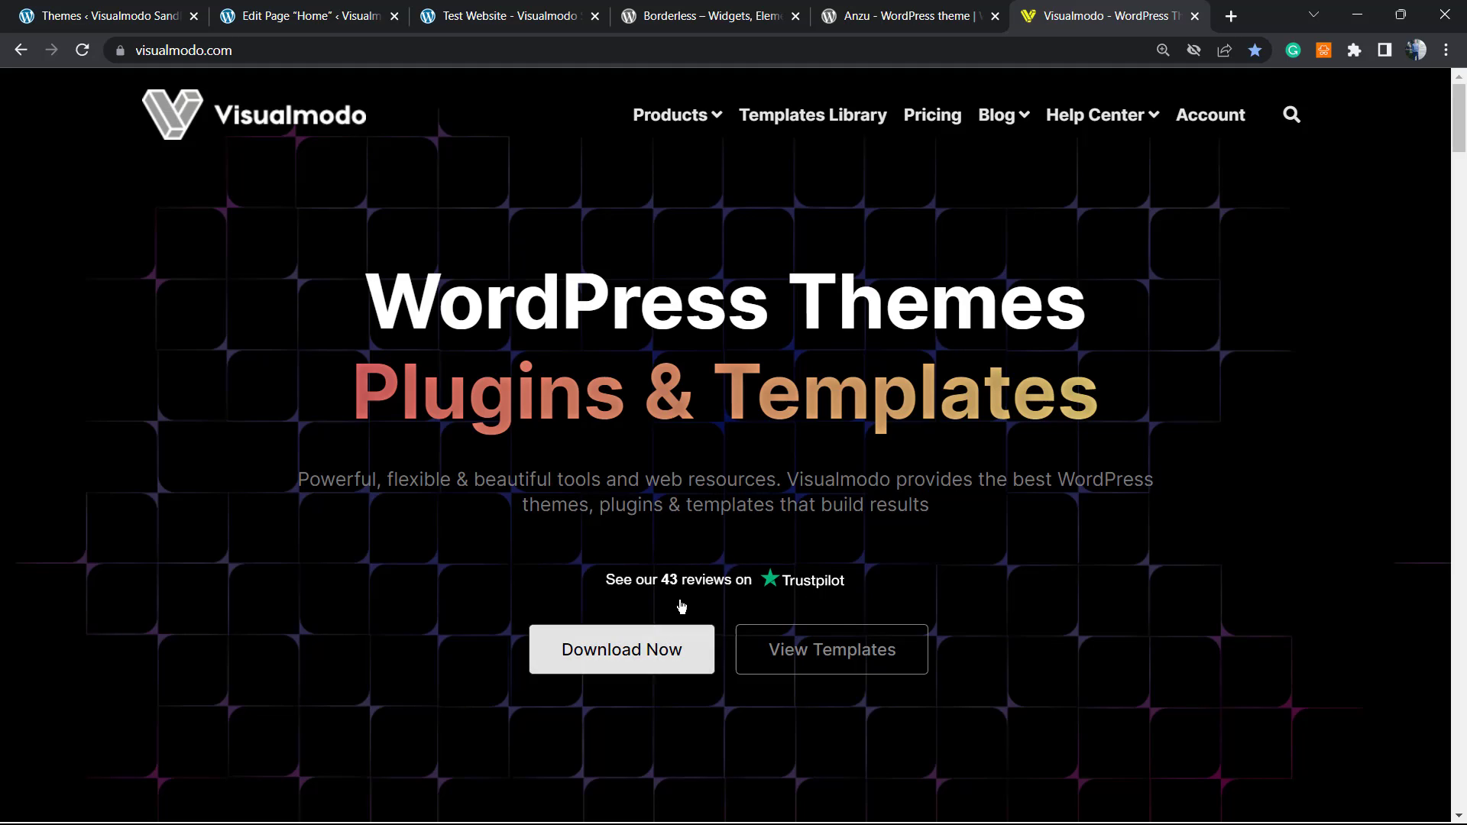
Open Visualmodo's Templates Library and scroll past designs like Hairdresser, Perfume Store and Rattan Furniture.
click(772, 119)
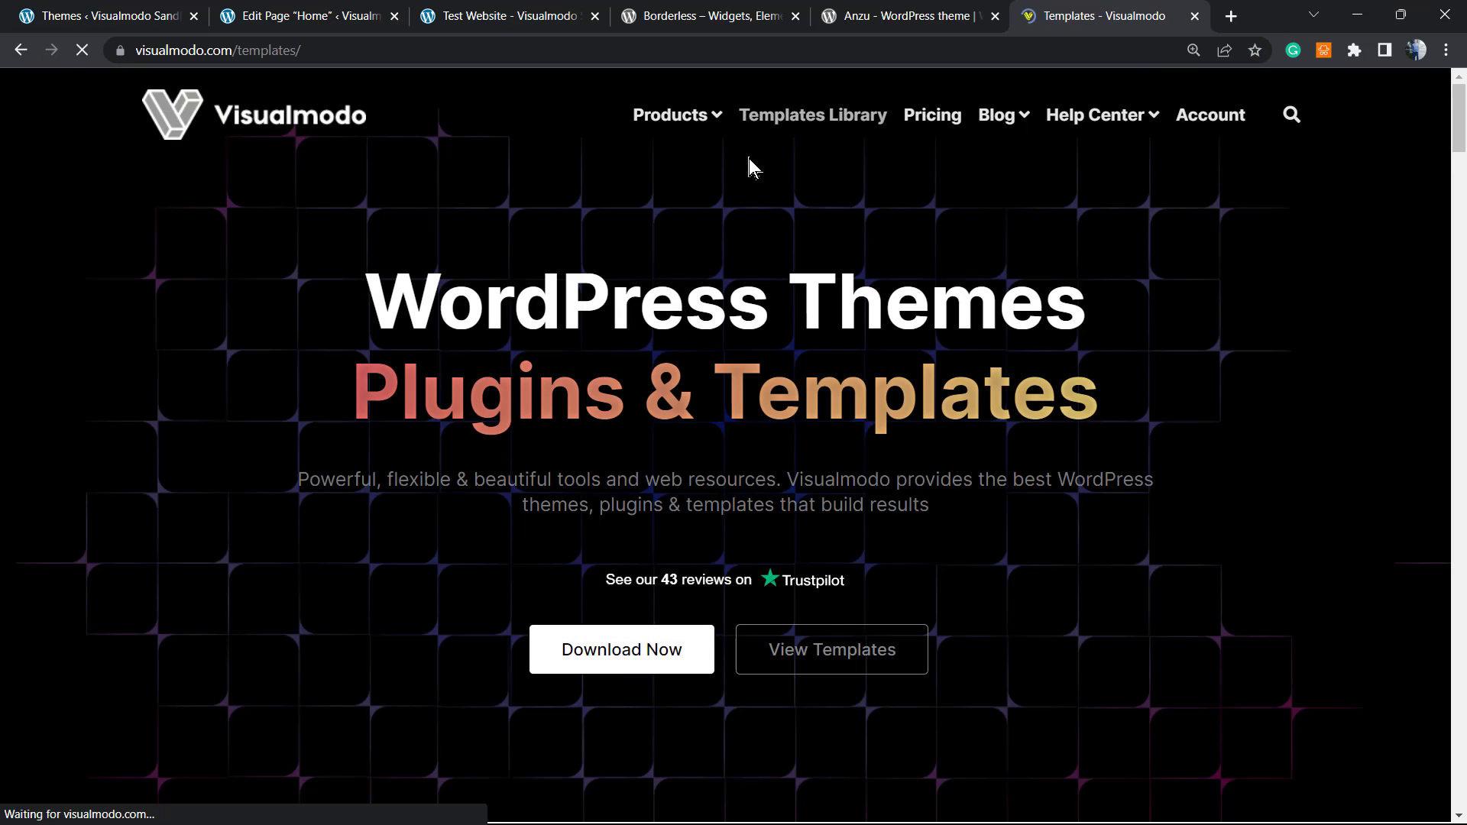
scroll(549, 495, down, 3)
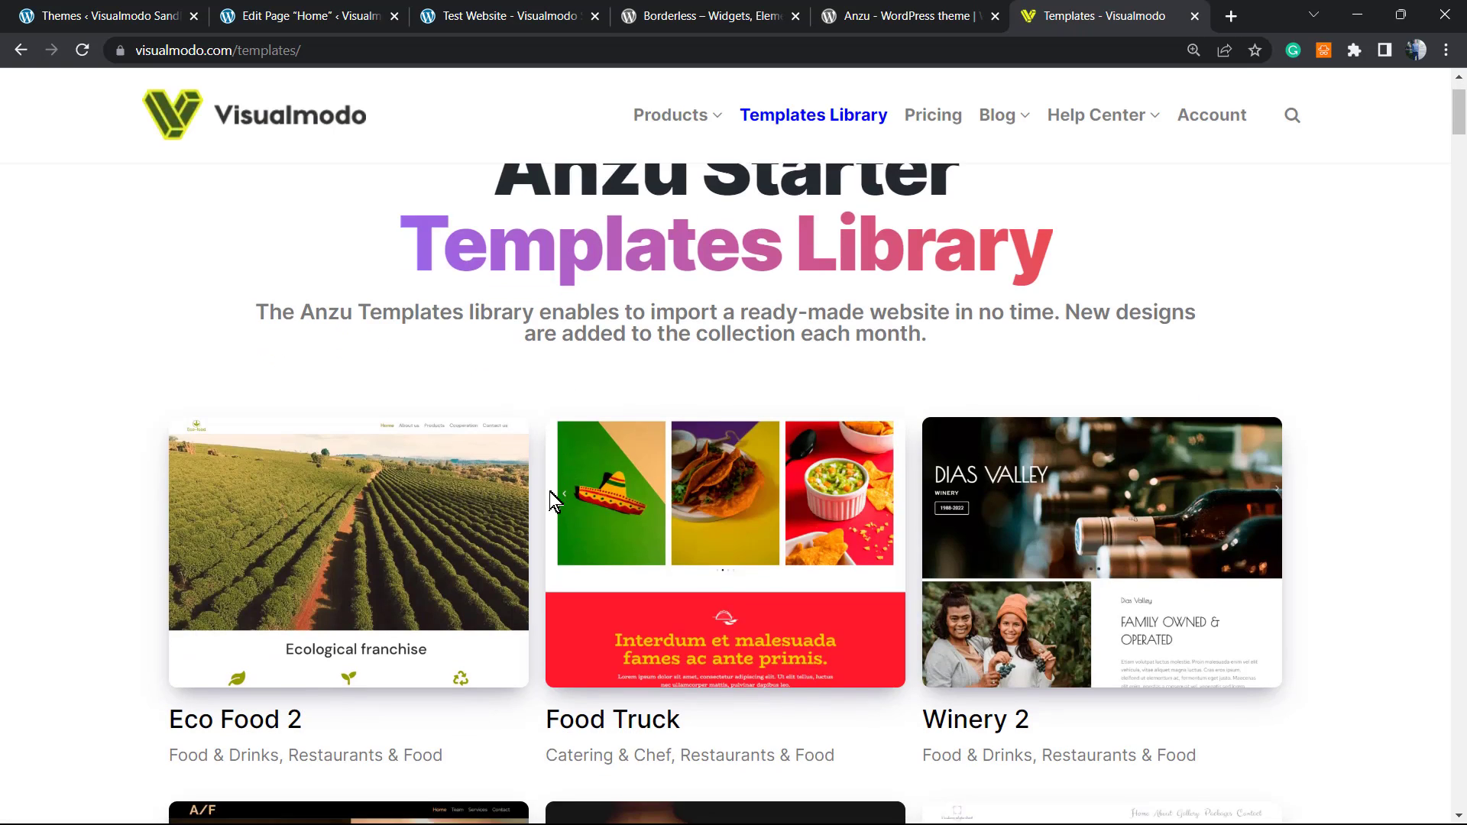
scroll(550, 495, down, 5)
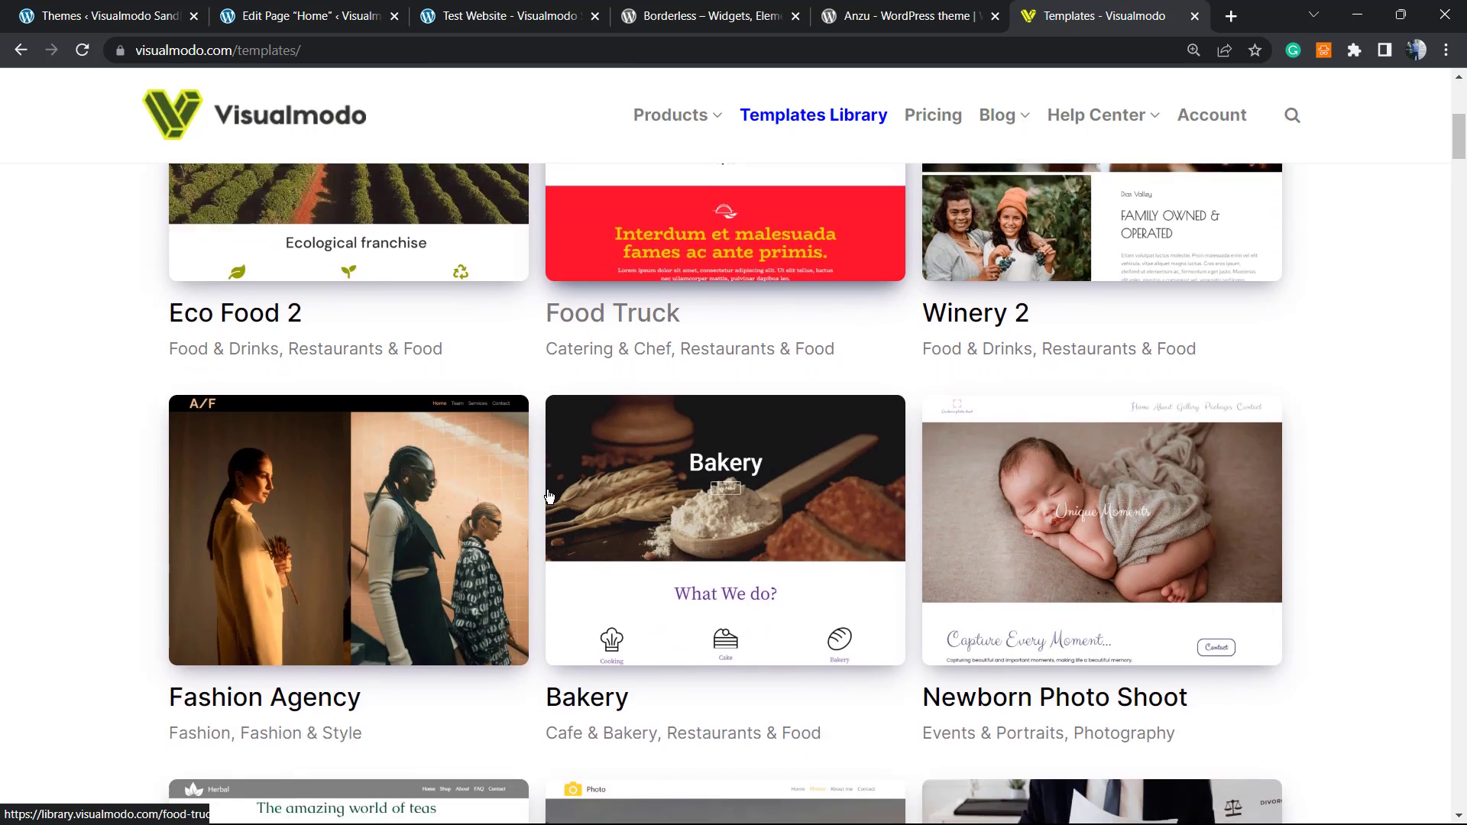
scroll(550, 496, down, 1)
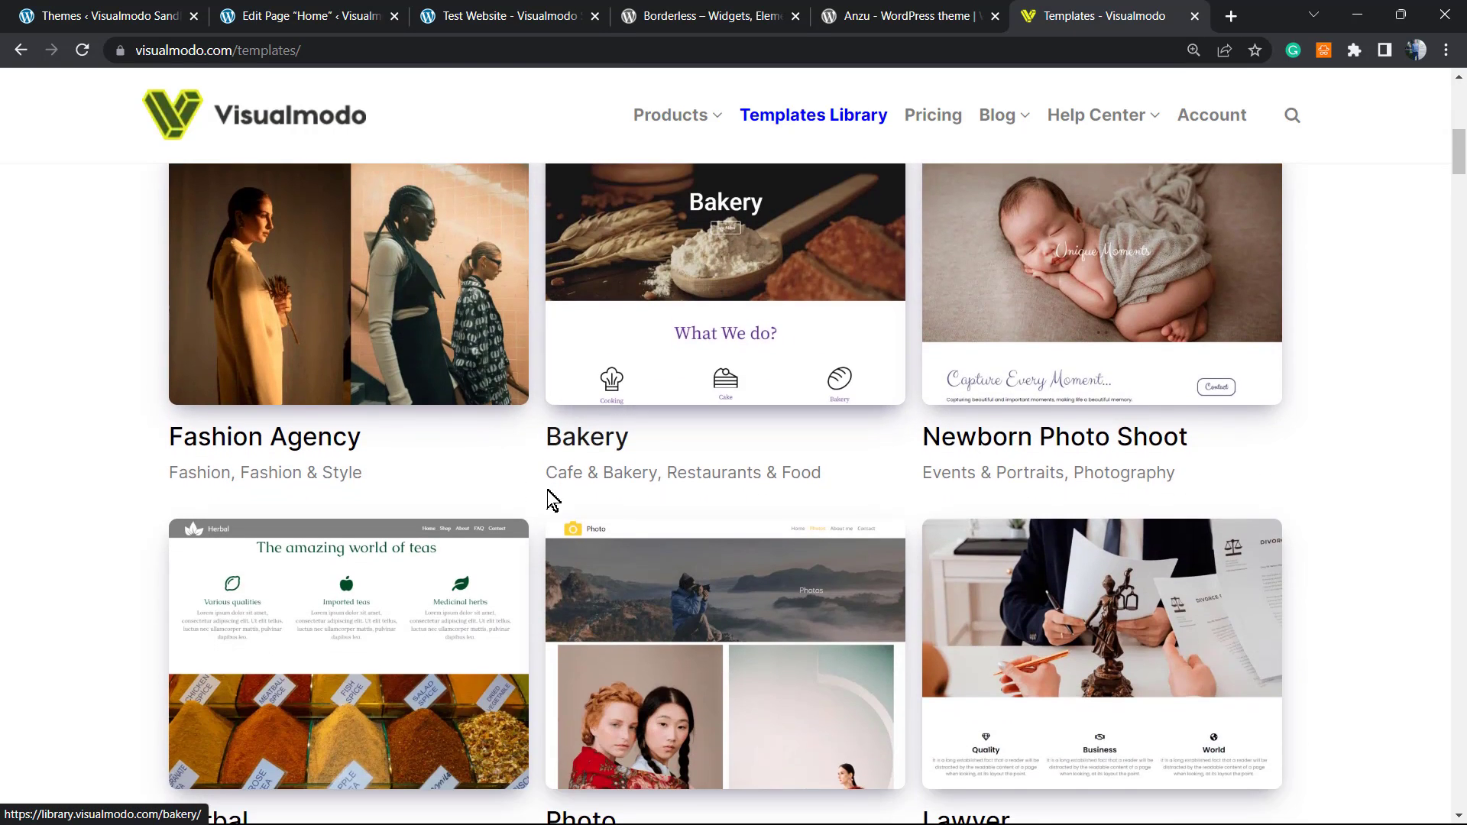
scroll(549, 496, down, 5)
scroll(549, 495, down, 5)
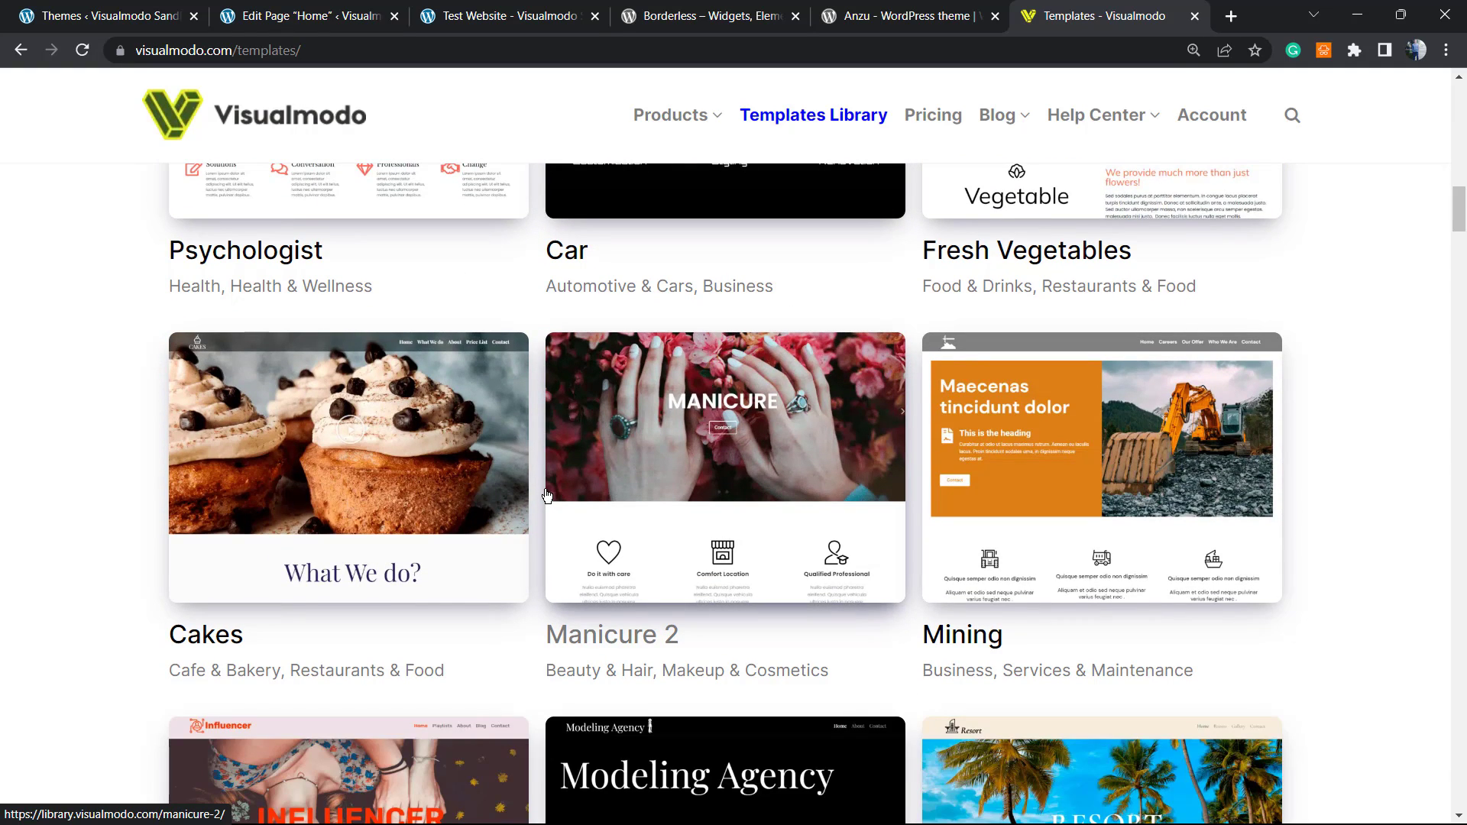
scroll(547, 497, down, 4)
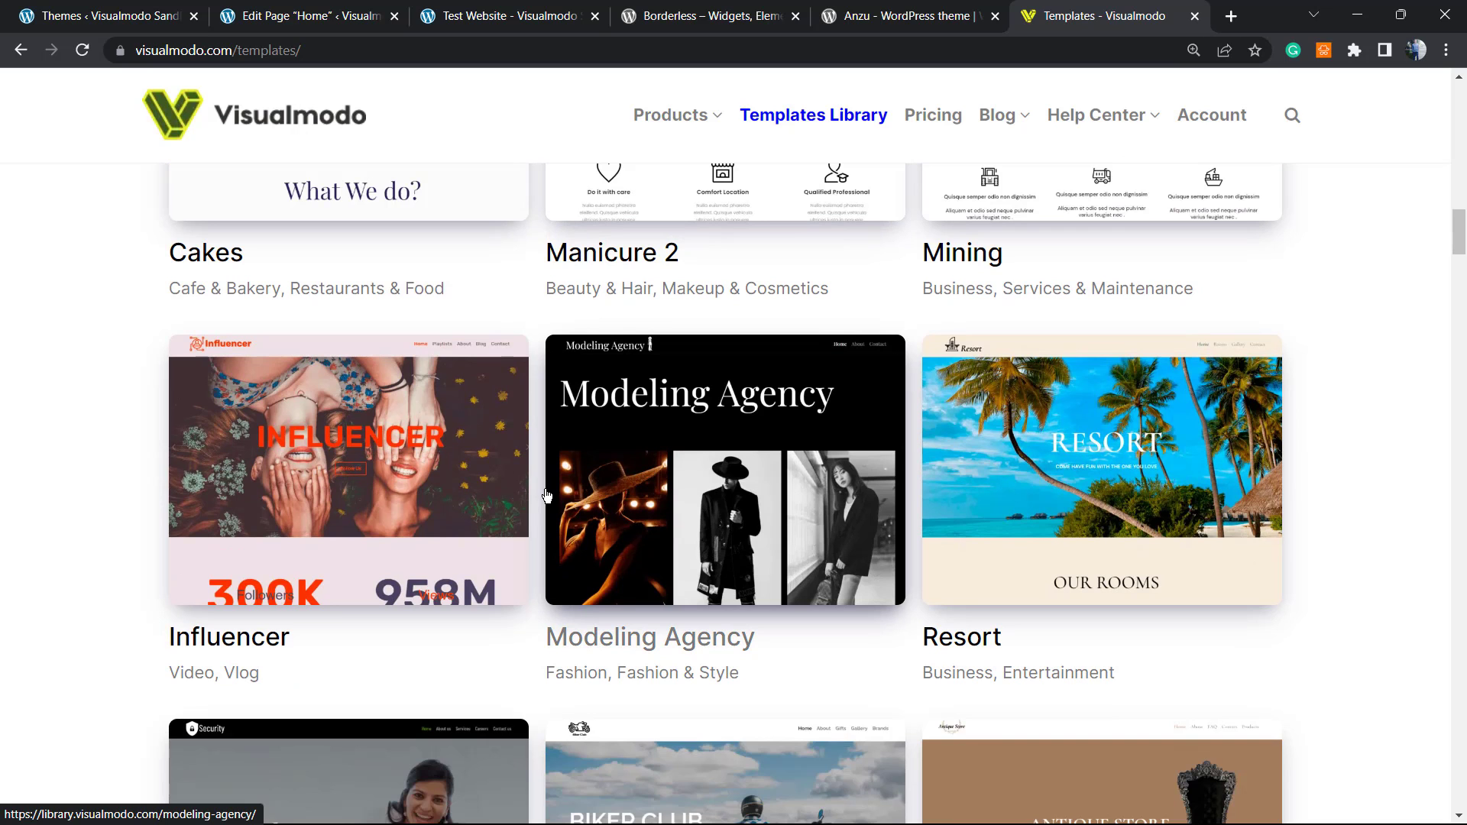
scroll(581, 495, down, 1)
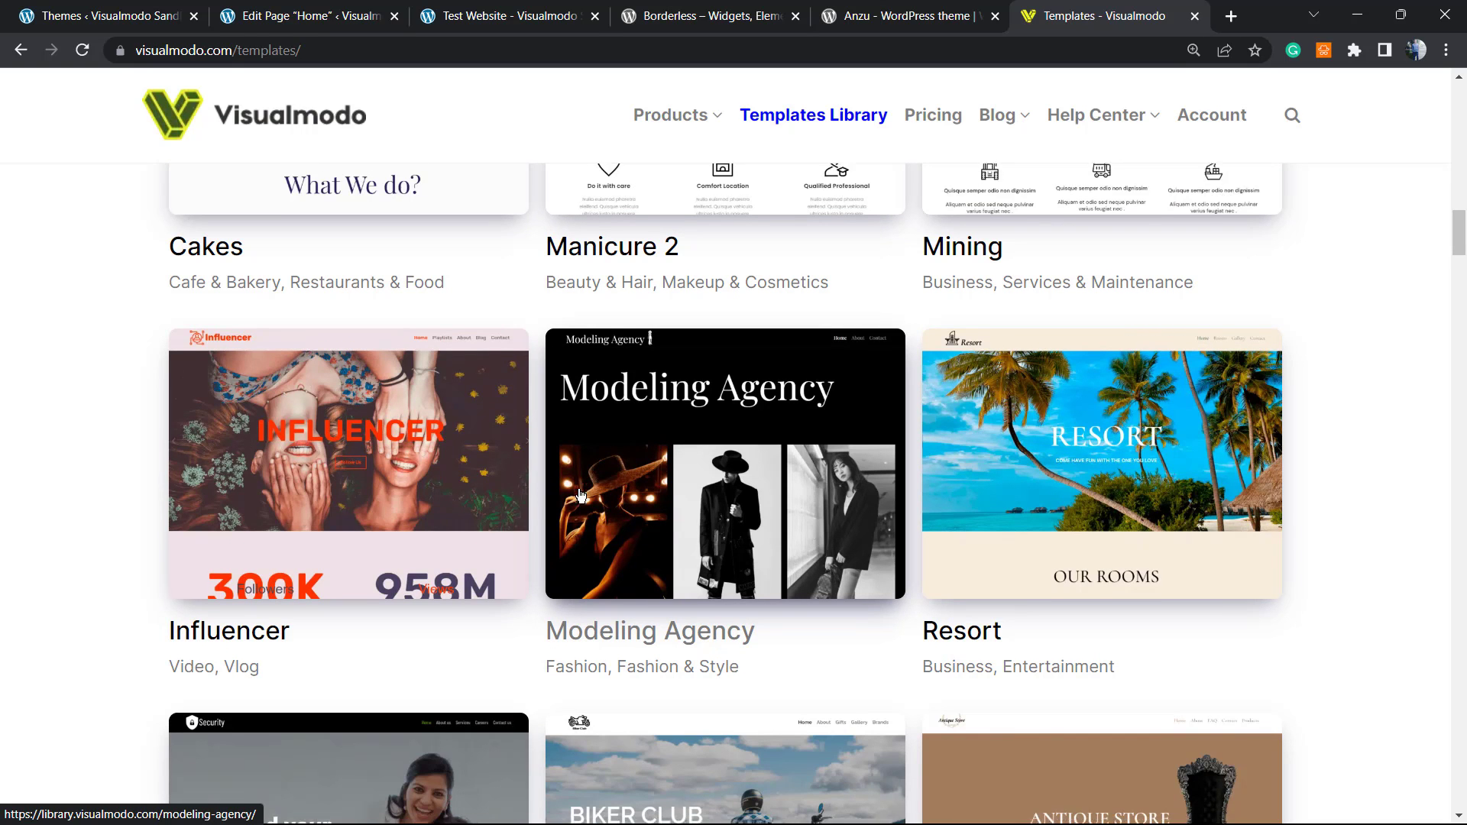
scroll(580, 495, down, 10)
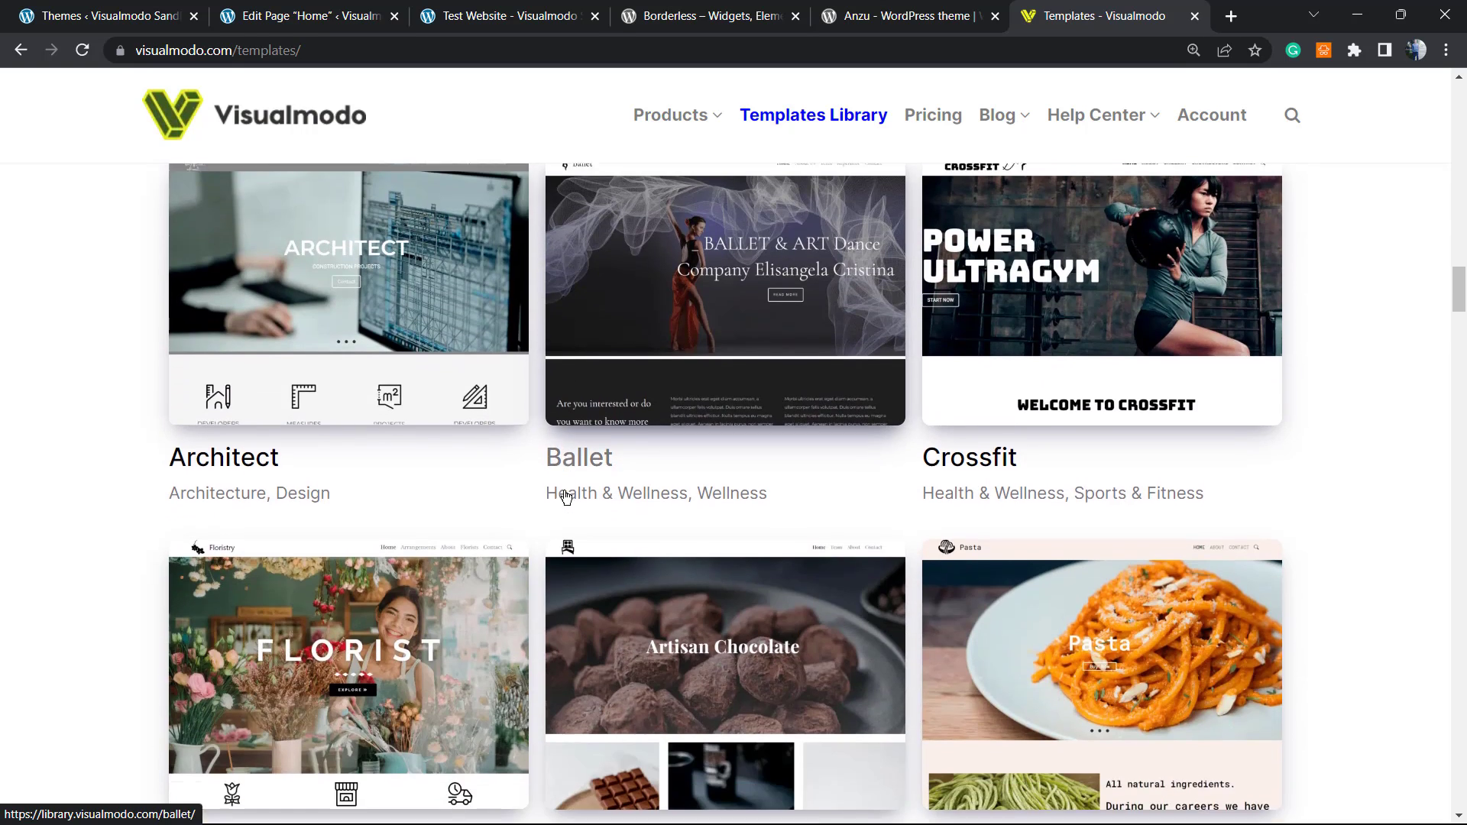
scroll(566, 498, down, 7)
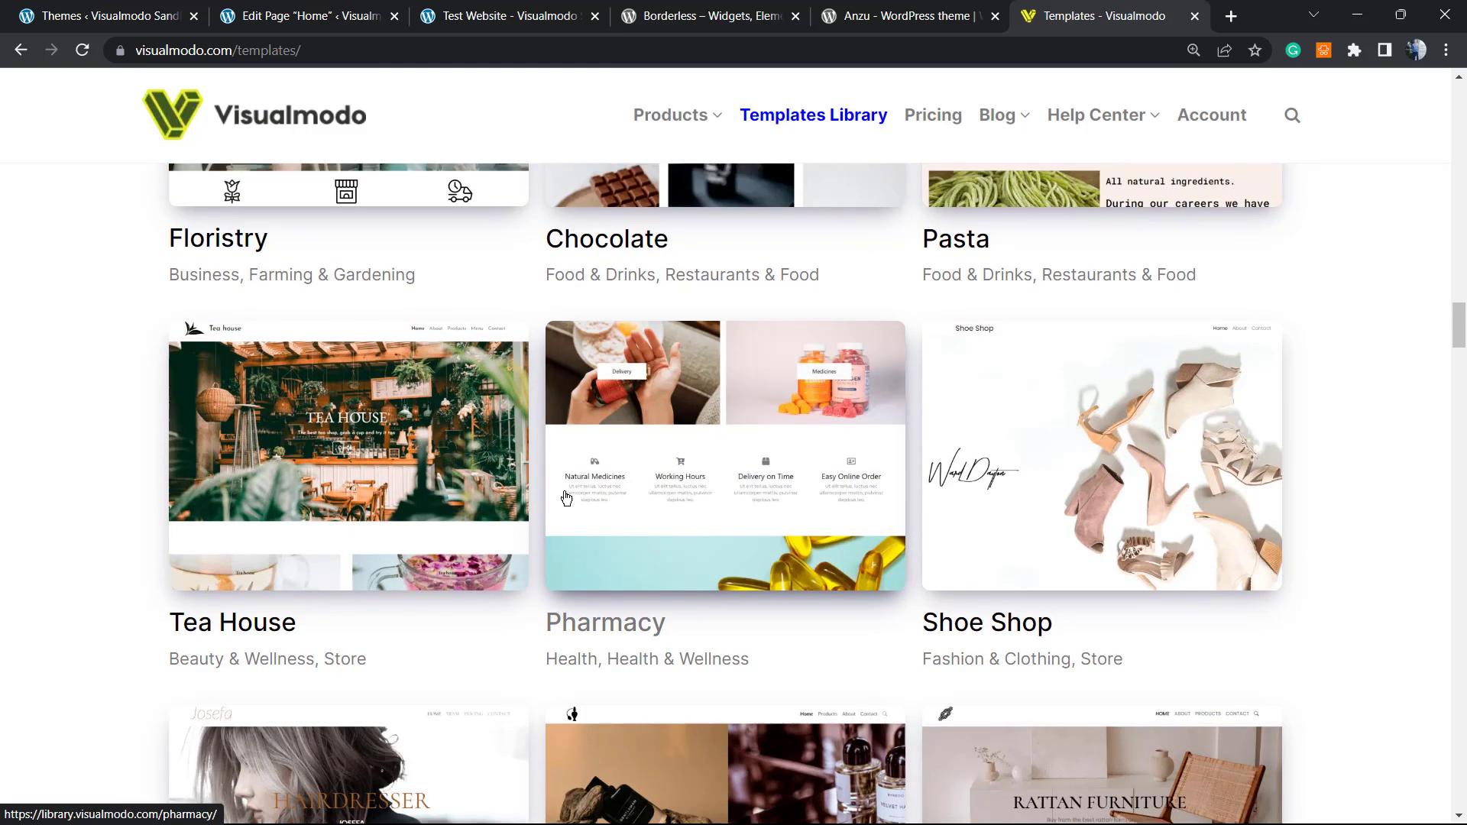
scroll(566, 497, down, 5)
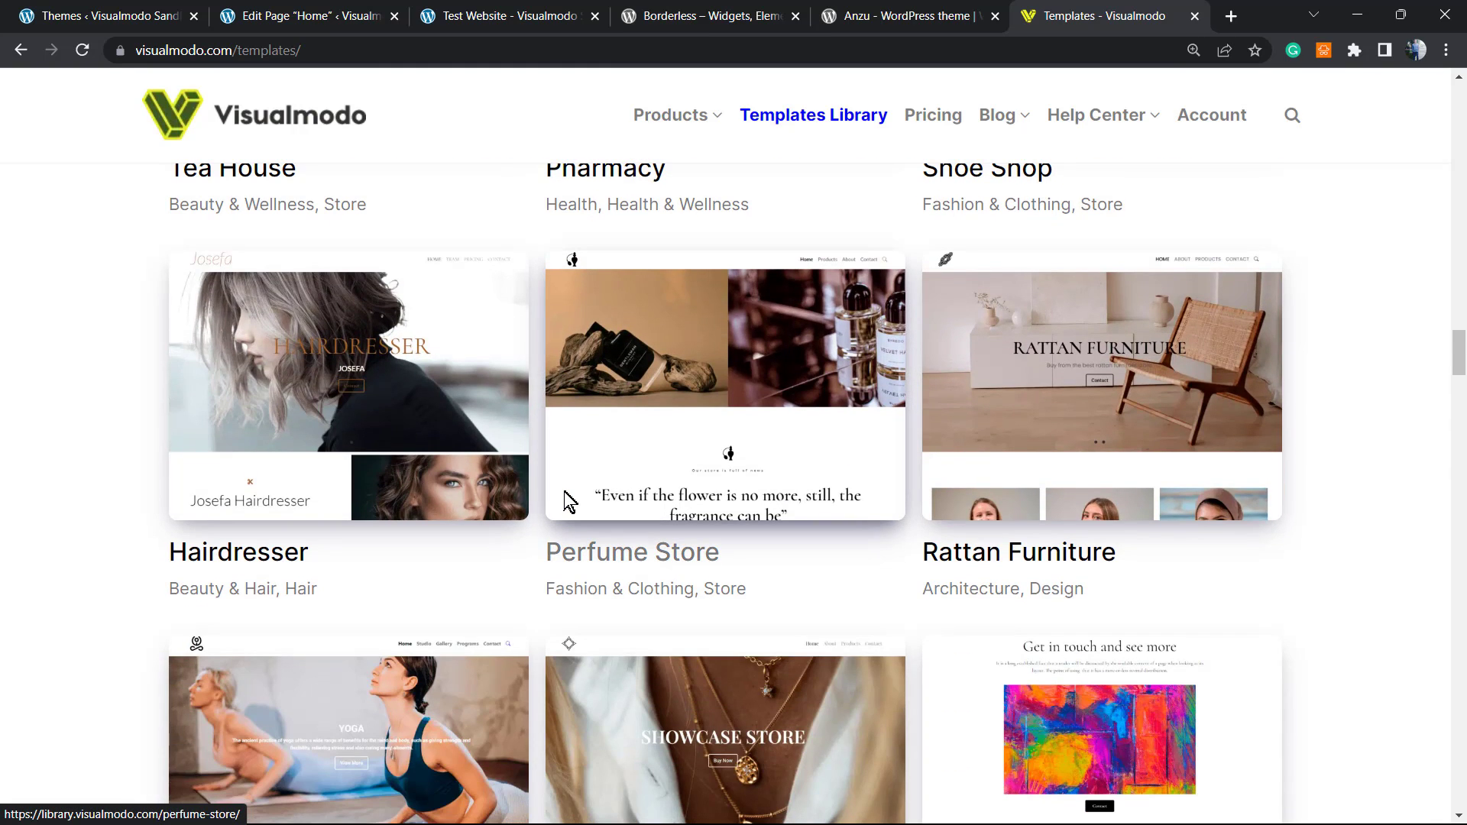